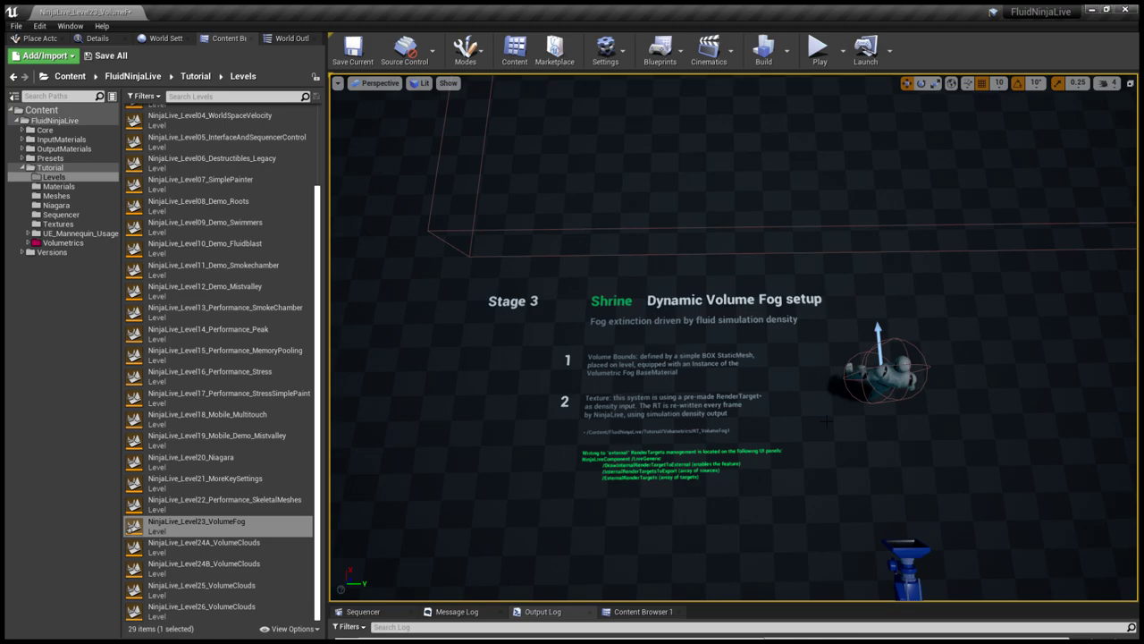
Preview the dynamic volume fog around the Stage 3 shrine in a play session, and stop it
right_click_drag(827, 416, 827, 344)
key("s")
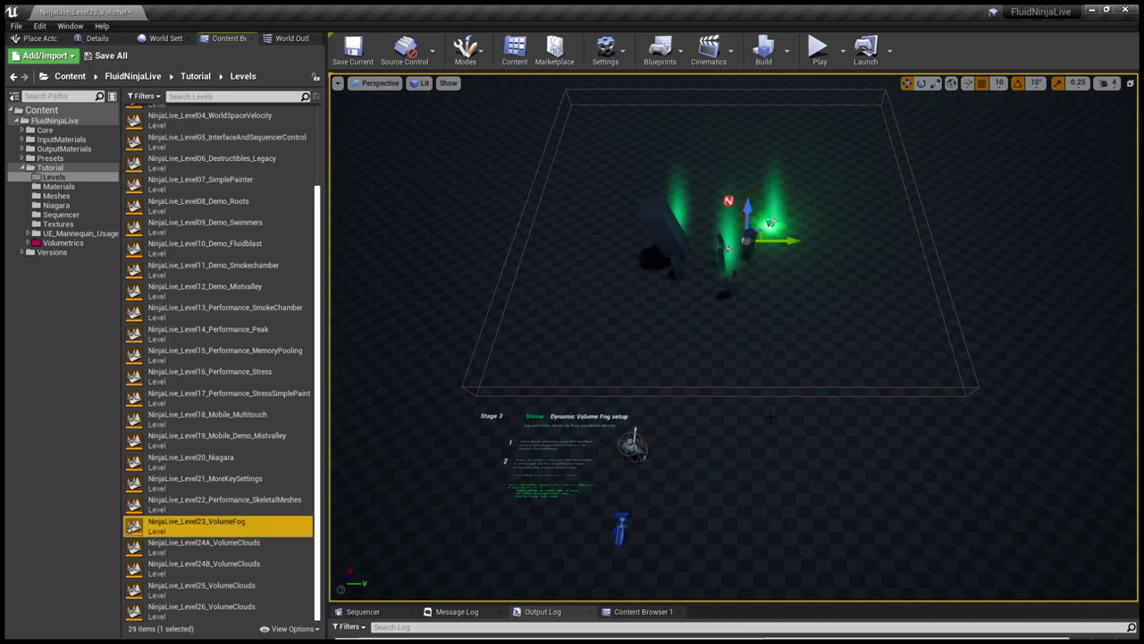
mouse_move(826, 344)
right_mouse_down()
mouse_move(827, 315)
mouse_move(841, 335)
right_mouse_up()
key("a")
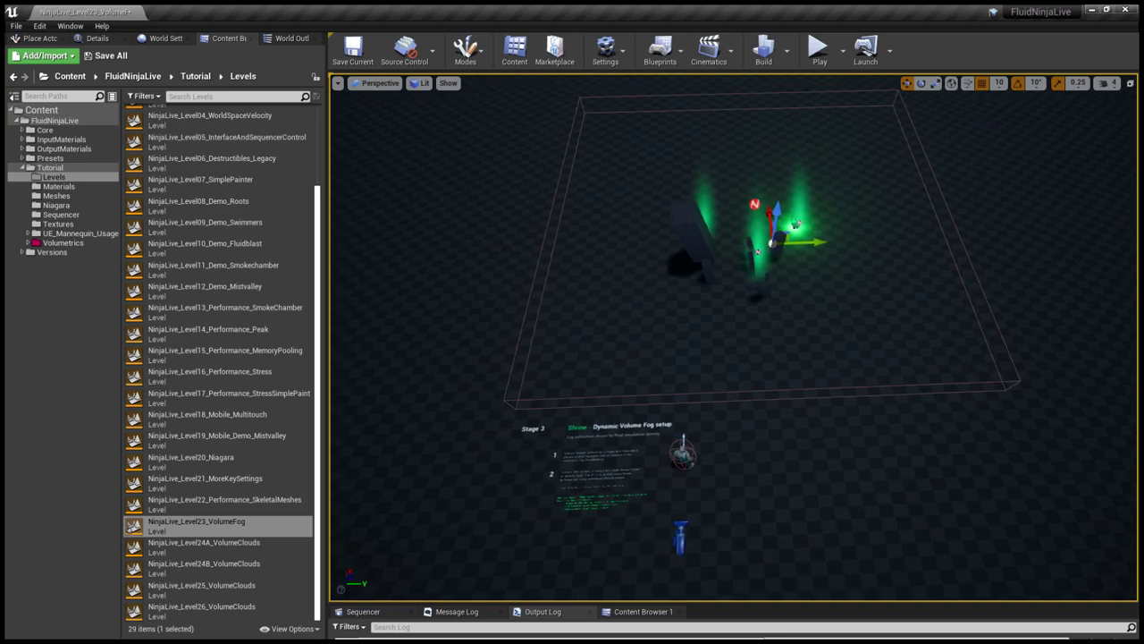
key("alt+p")
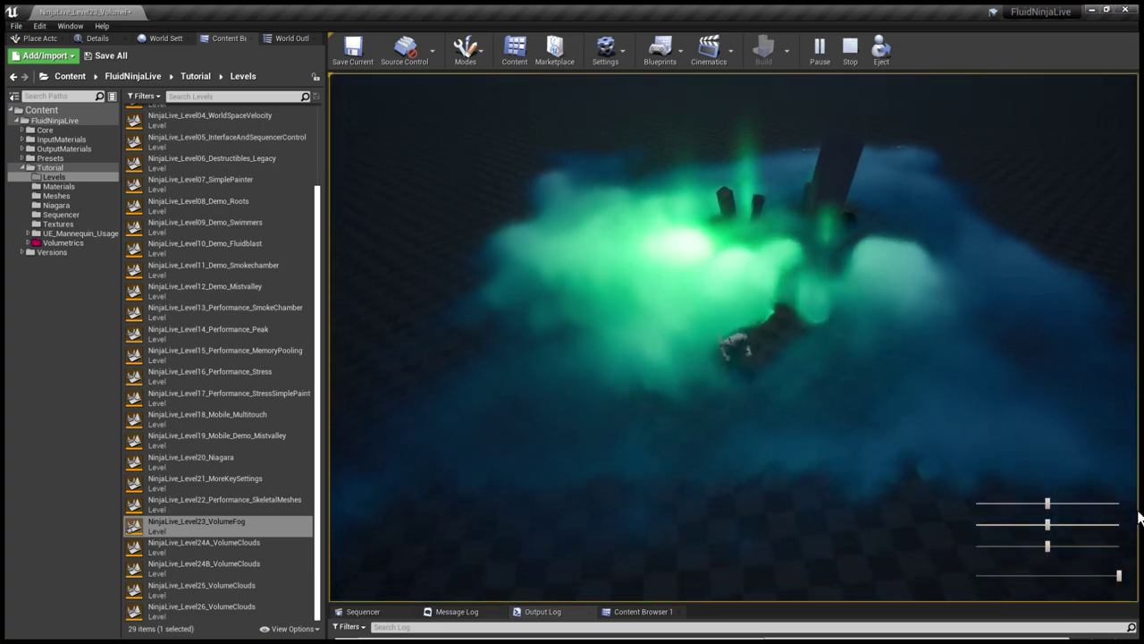
key("shift+F1")
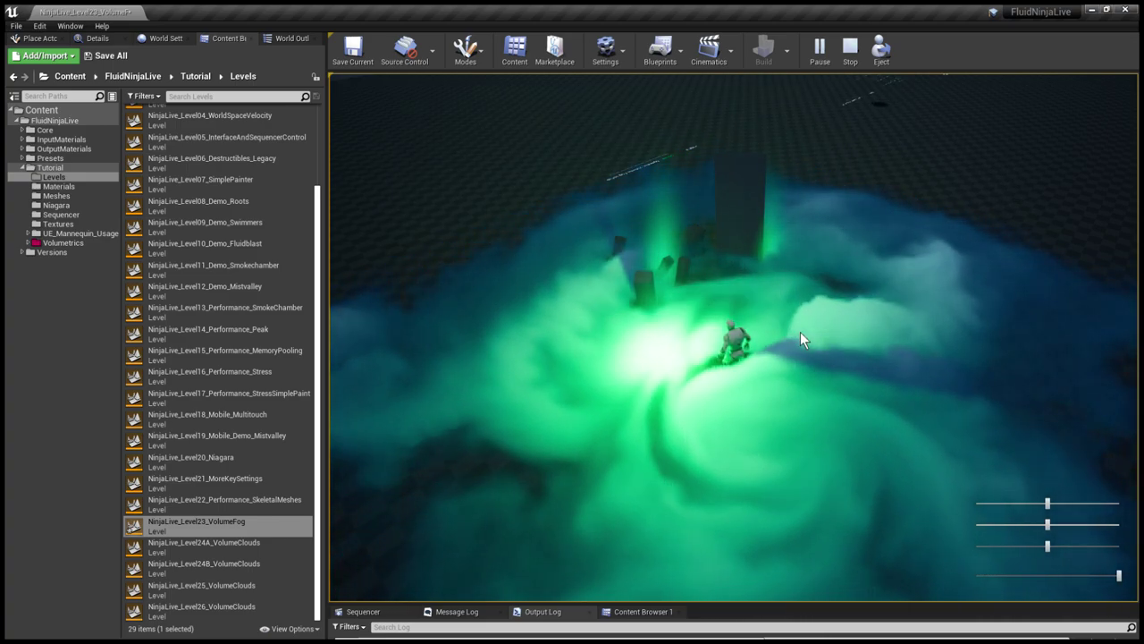
key("Escape")
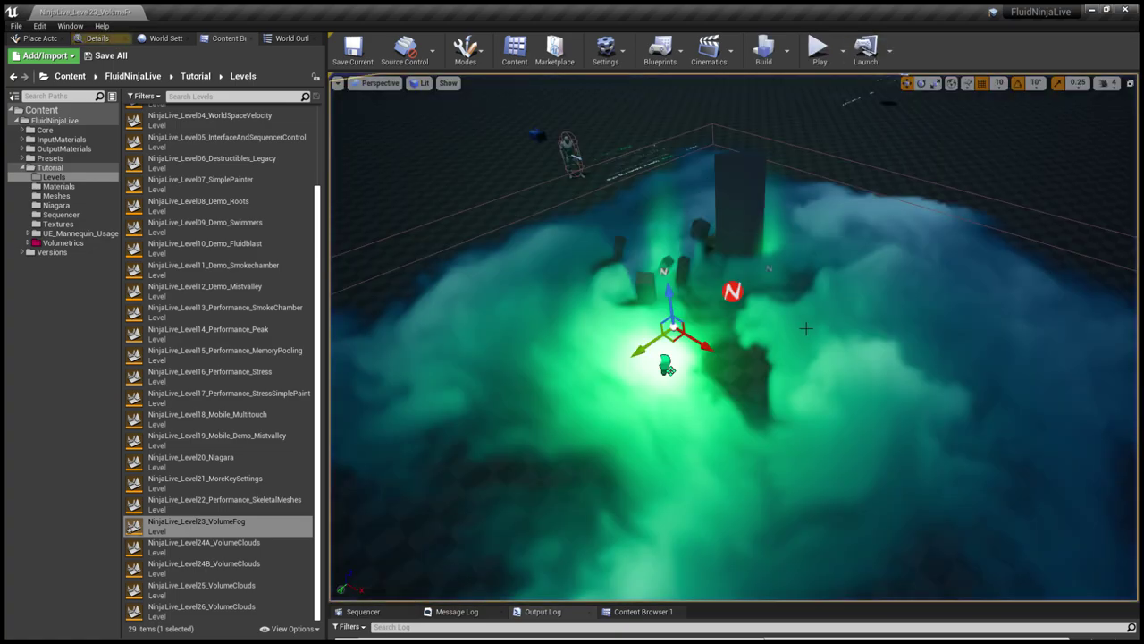
Enable the preset manager by turning off Disable Preset Manager on the NinjaLive_PresetManager actor
right_click_drag(733, 338, 803, 291)
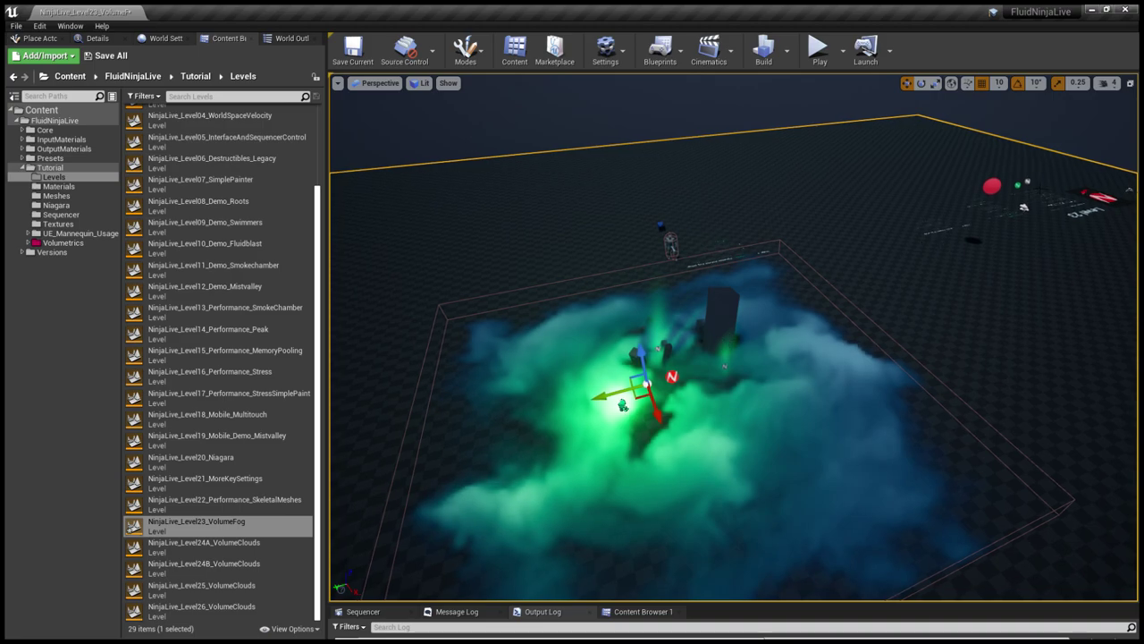
right_click_drag(714, 95, 874, 82)
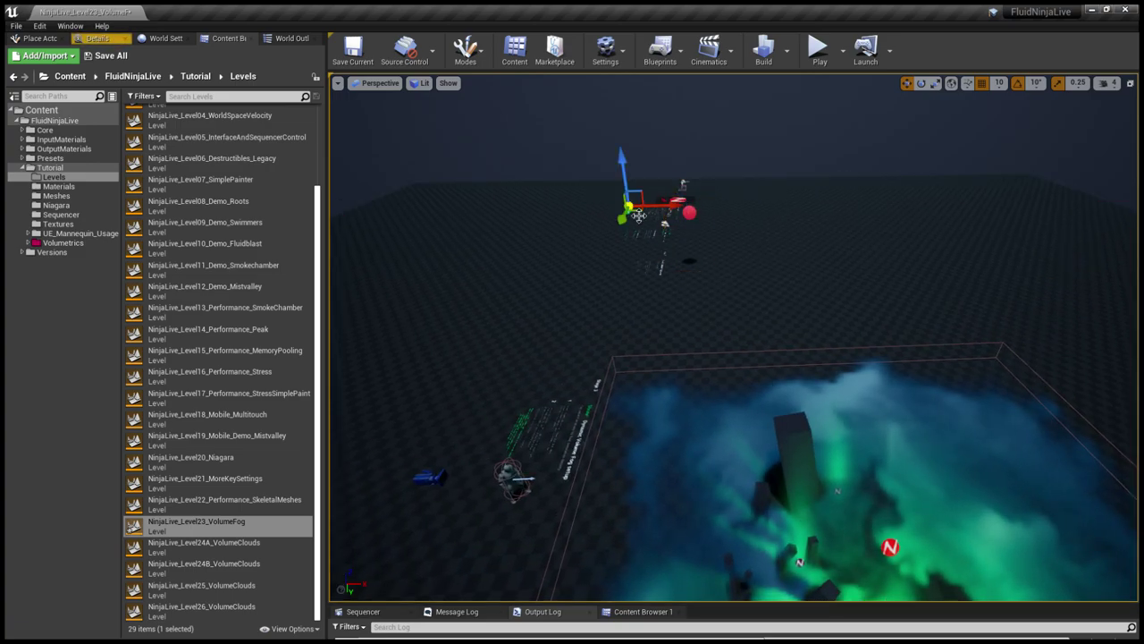
right_click_drag(762, 266, 634, 326)
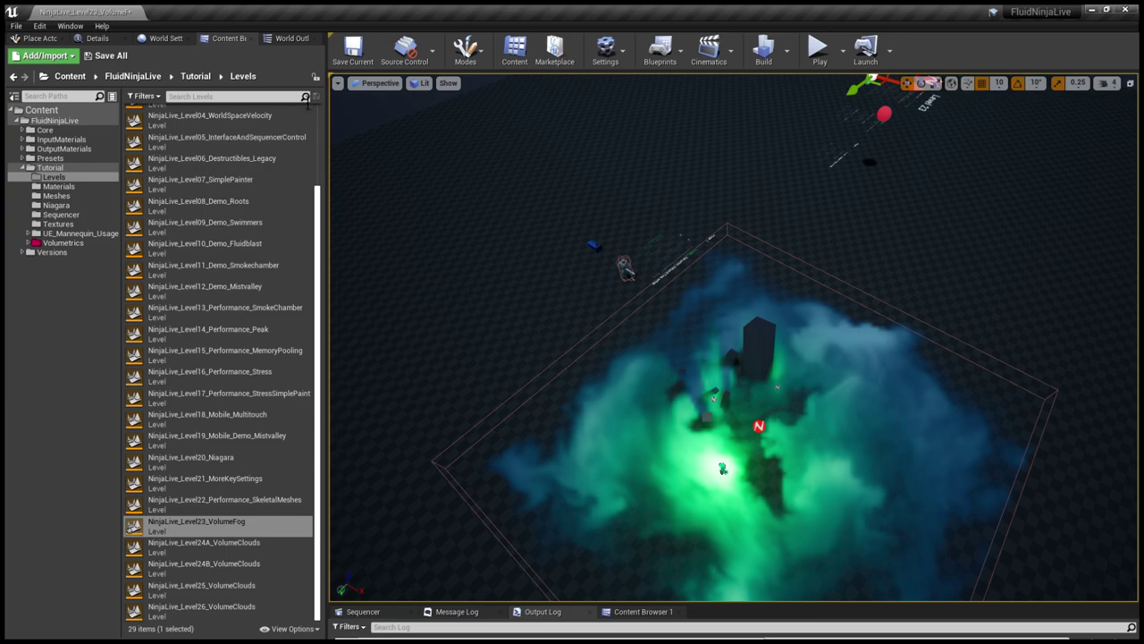
left_click(105, 38)
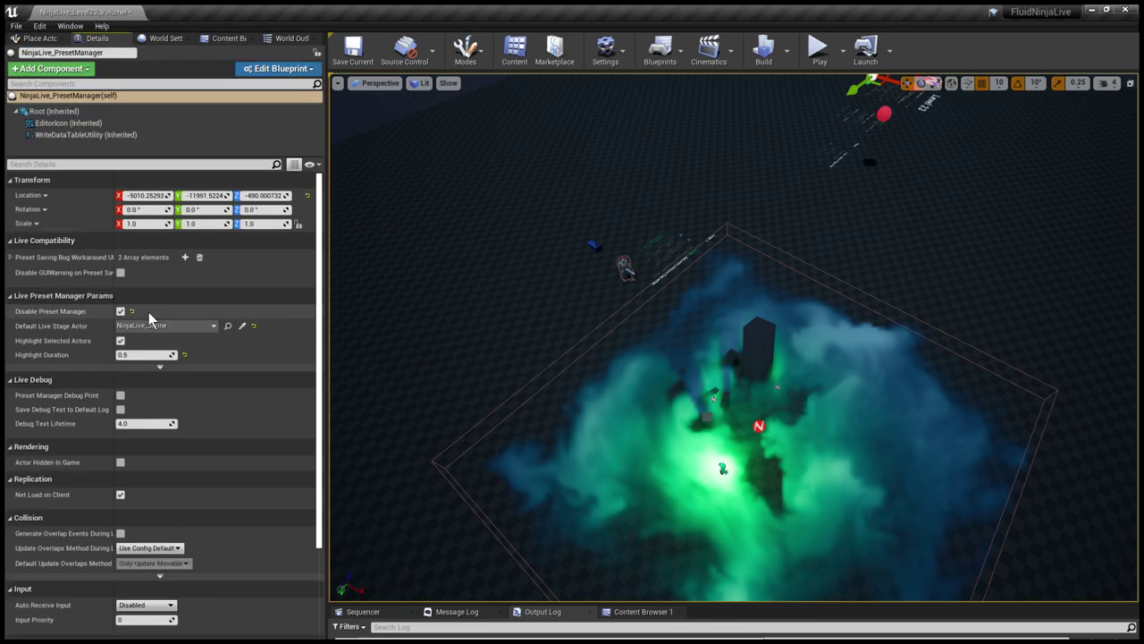
left_click(121, 311)
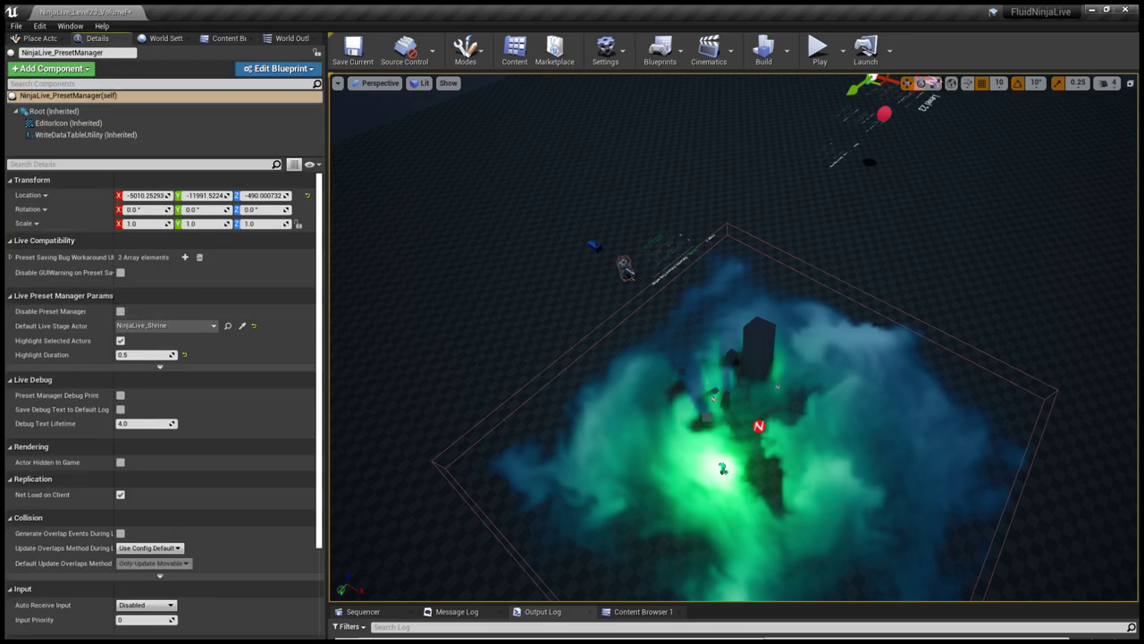
left_click(675, 365)
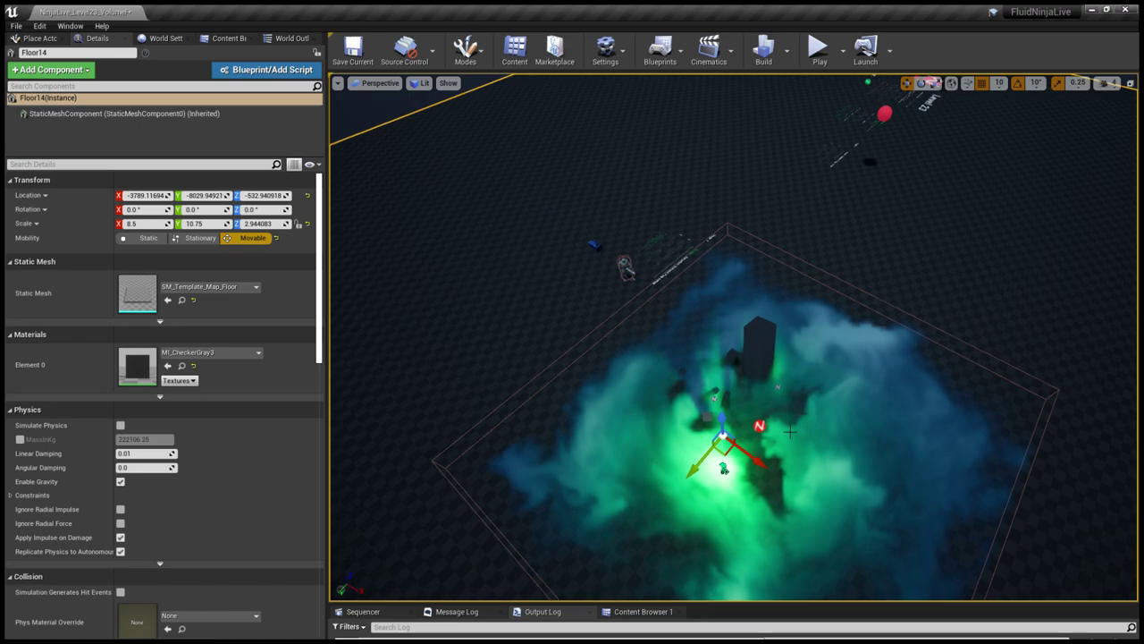
Play the level with the viewport in full screen and run the character into the shrine's fog
key("F11")
key("alt+p")
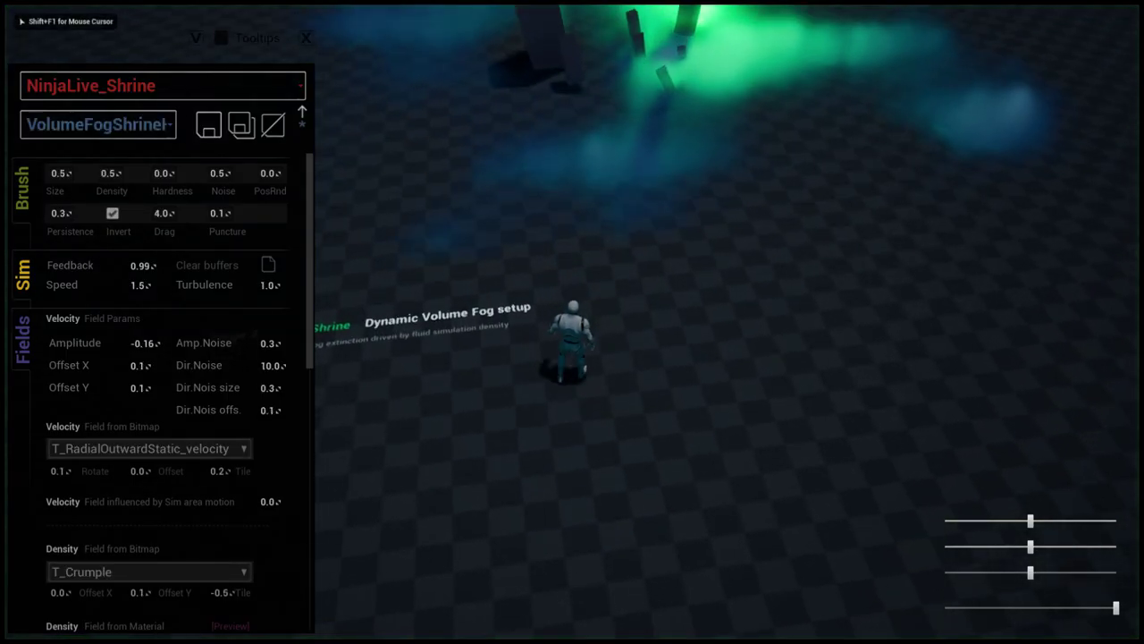
key("w")
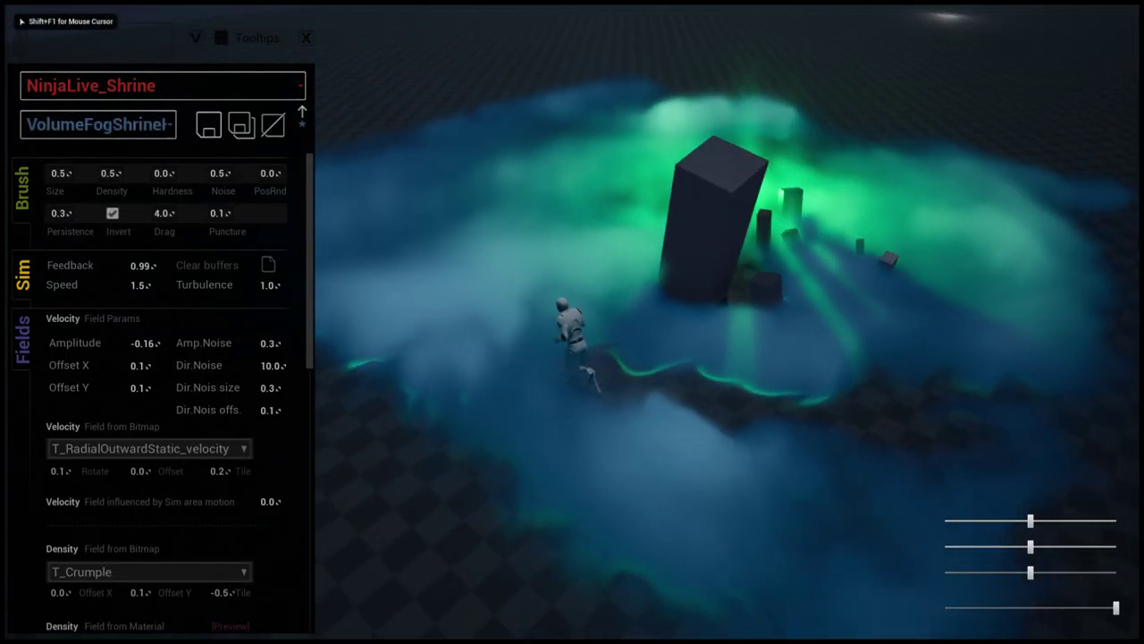
key("w")
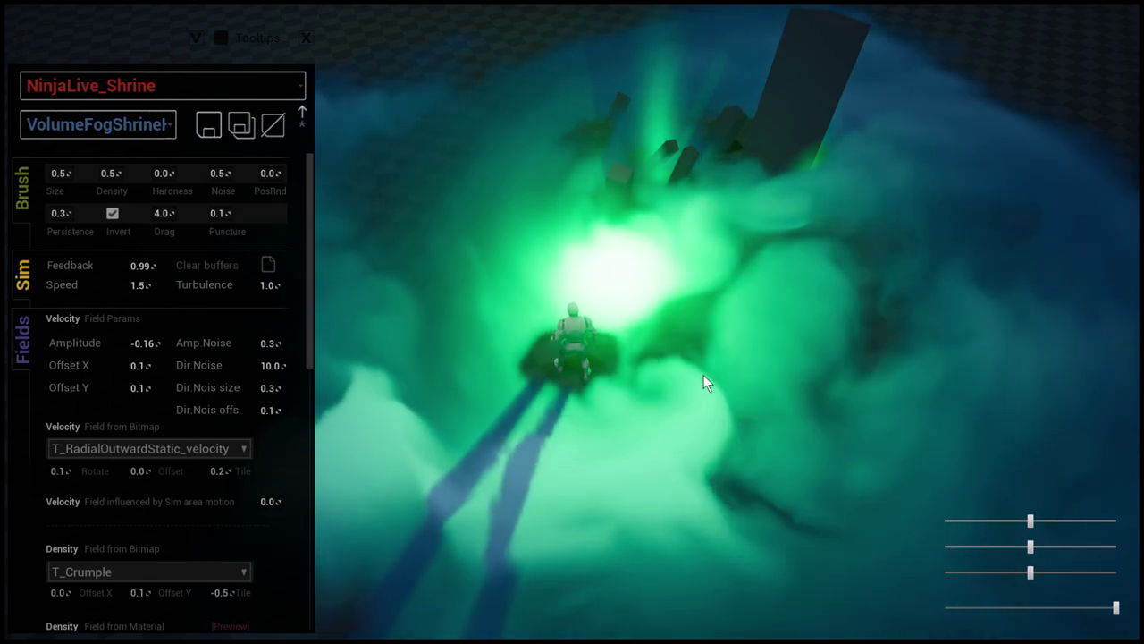
left_click(703, 378)
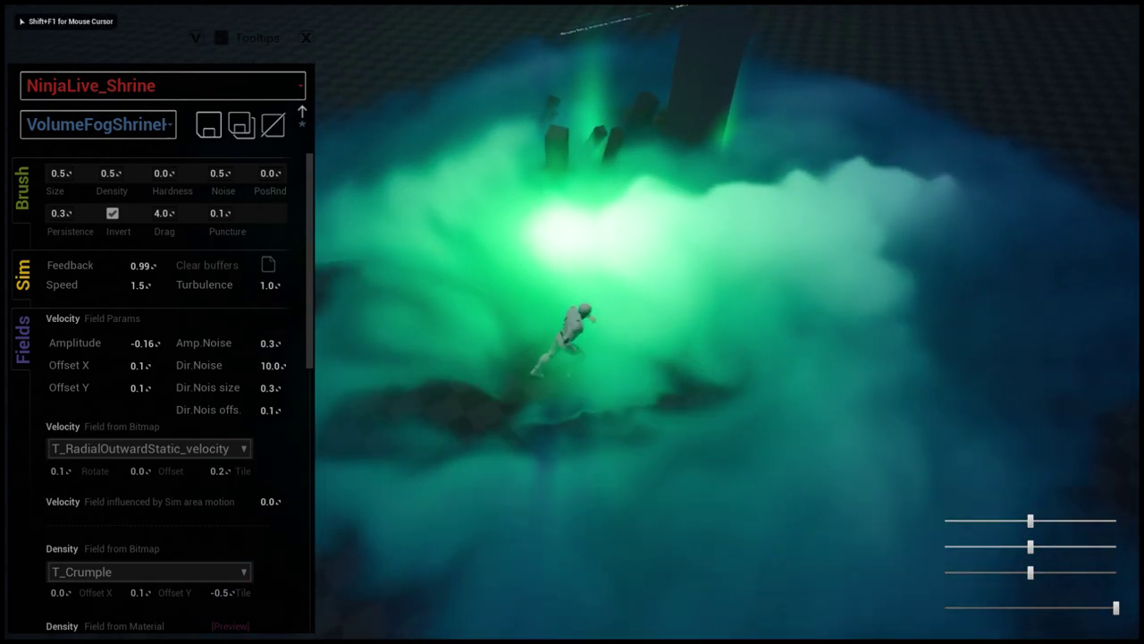
Look through the brush, simulation and field parameters of the NinjaLive_Shrine preset
key("shift+F1")
scroll(132, 449, "down", 3)
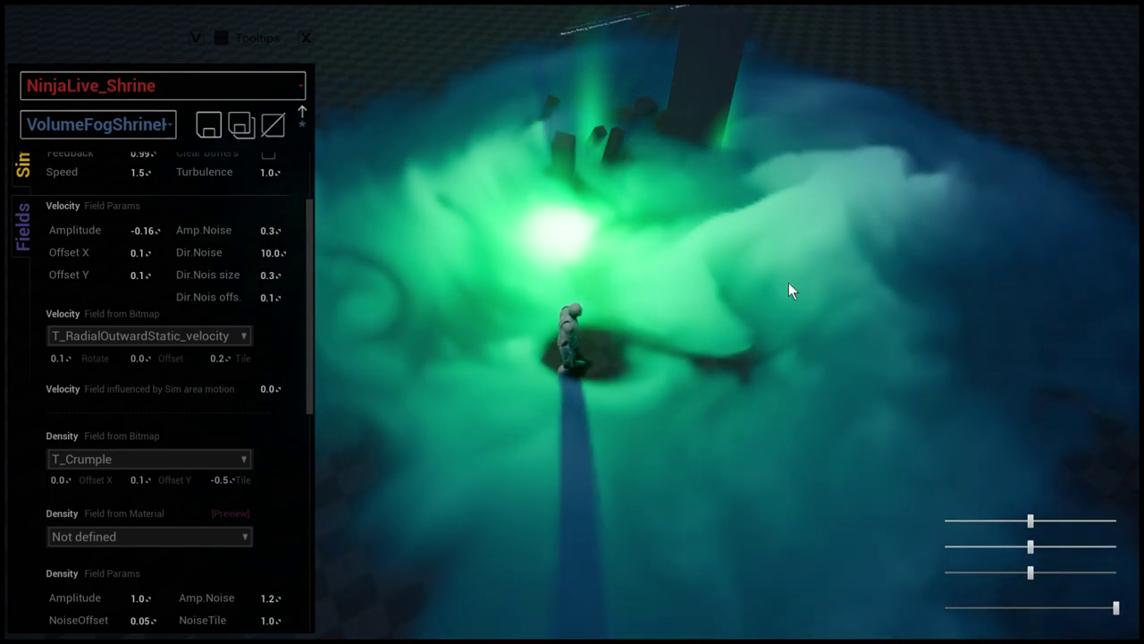
left_click_drag(310, 345, 306, 282)
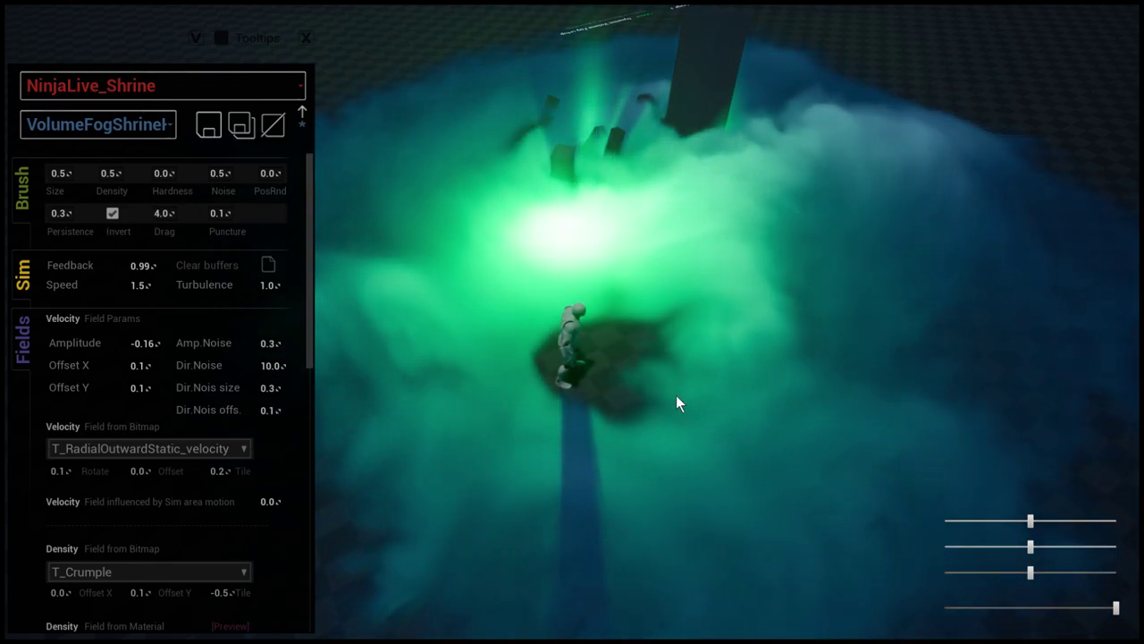
left_click(845, 240)
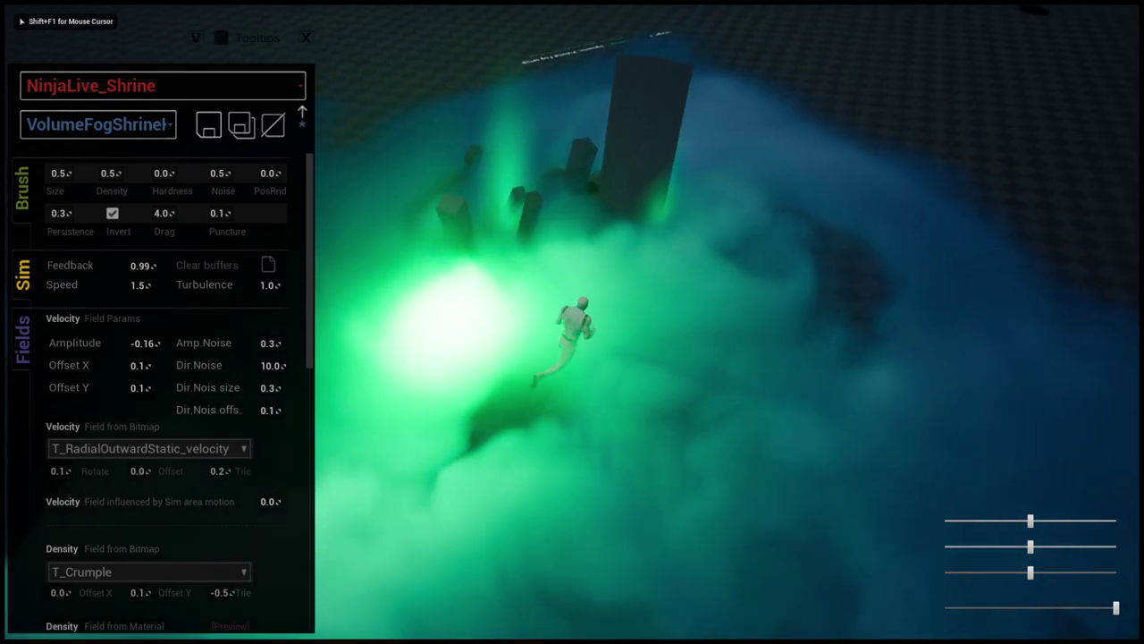
Run the character back and forth through the fog to examine how the fluid simulation reacts to movement
key("shift+F1")
key("a")
key("w")
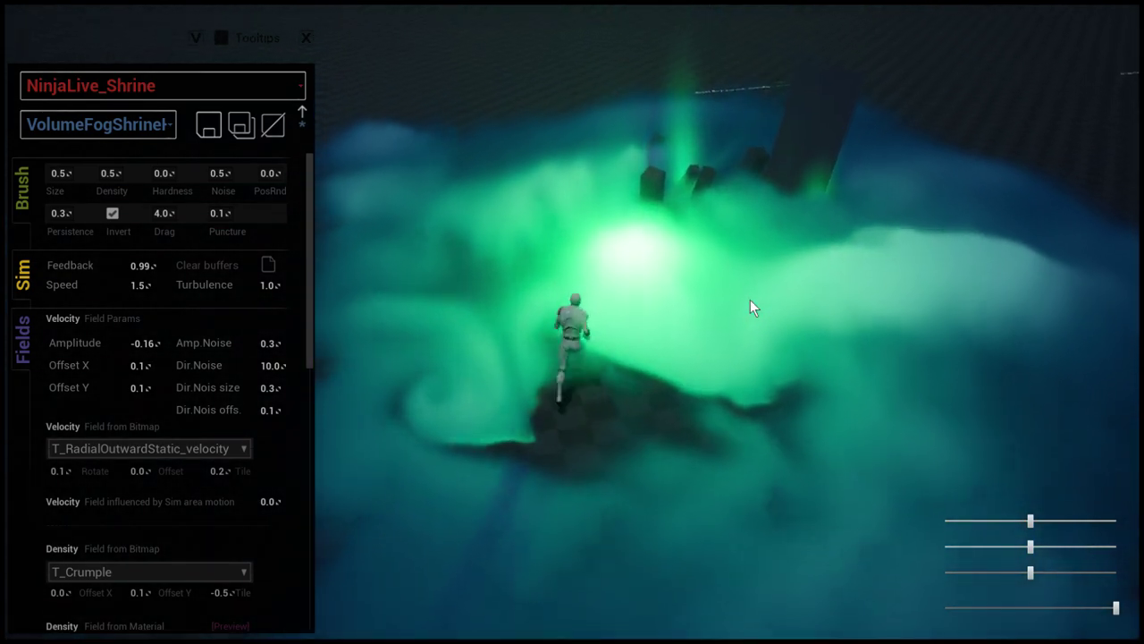
key("d")
key("s")
key("a")
key("s")
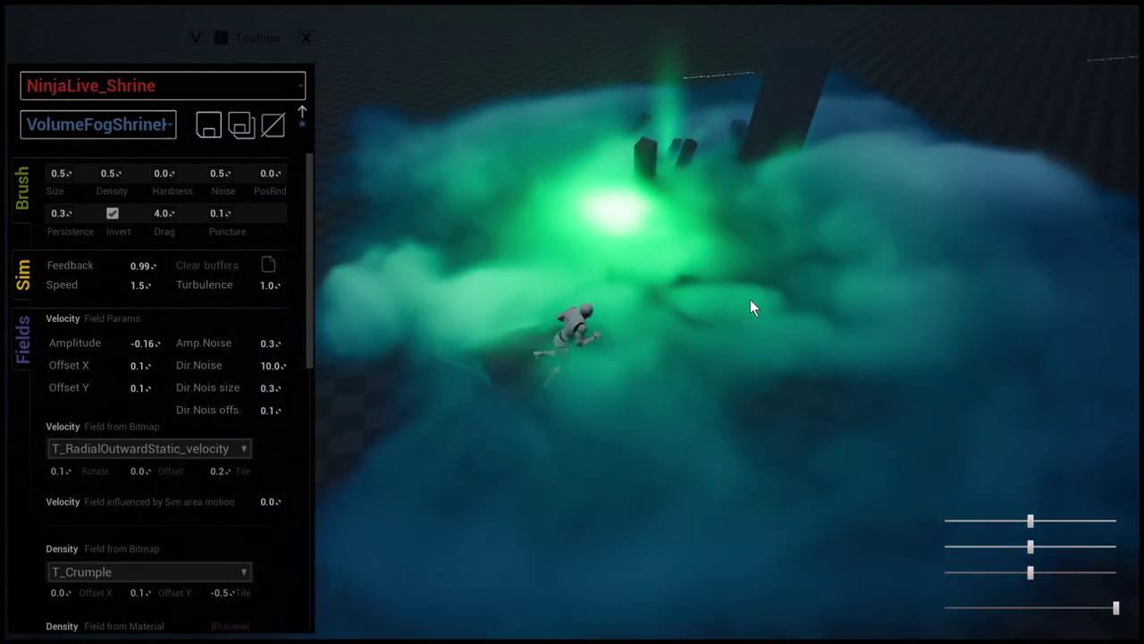
key("w")
key("d")
left_click_drag(755, 308, 807, 364)
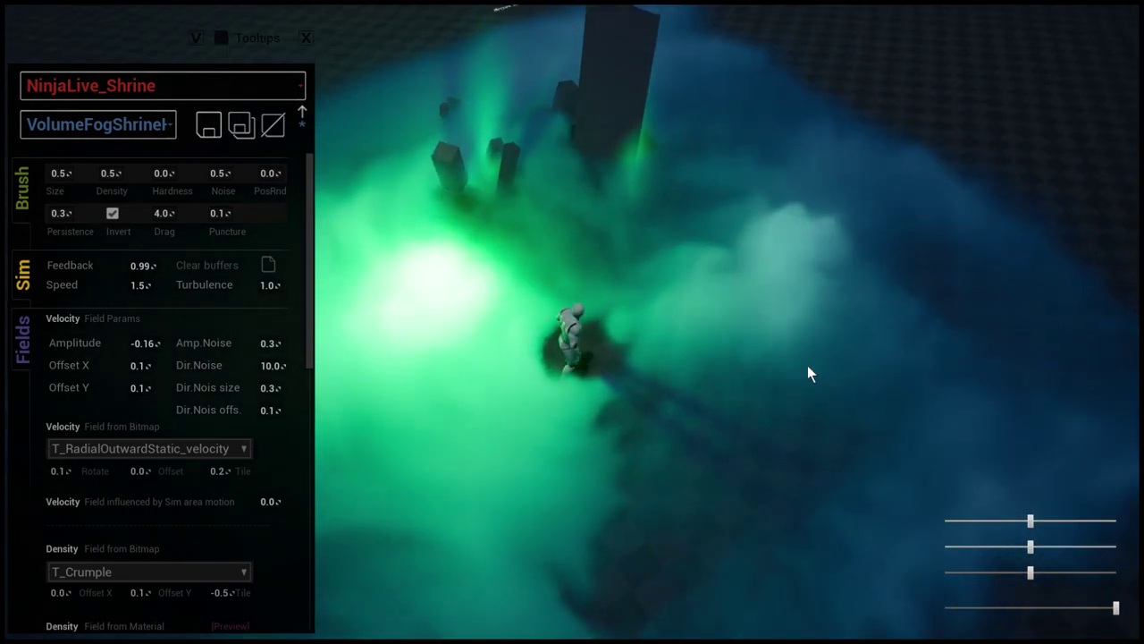
key("a")
key("w")
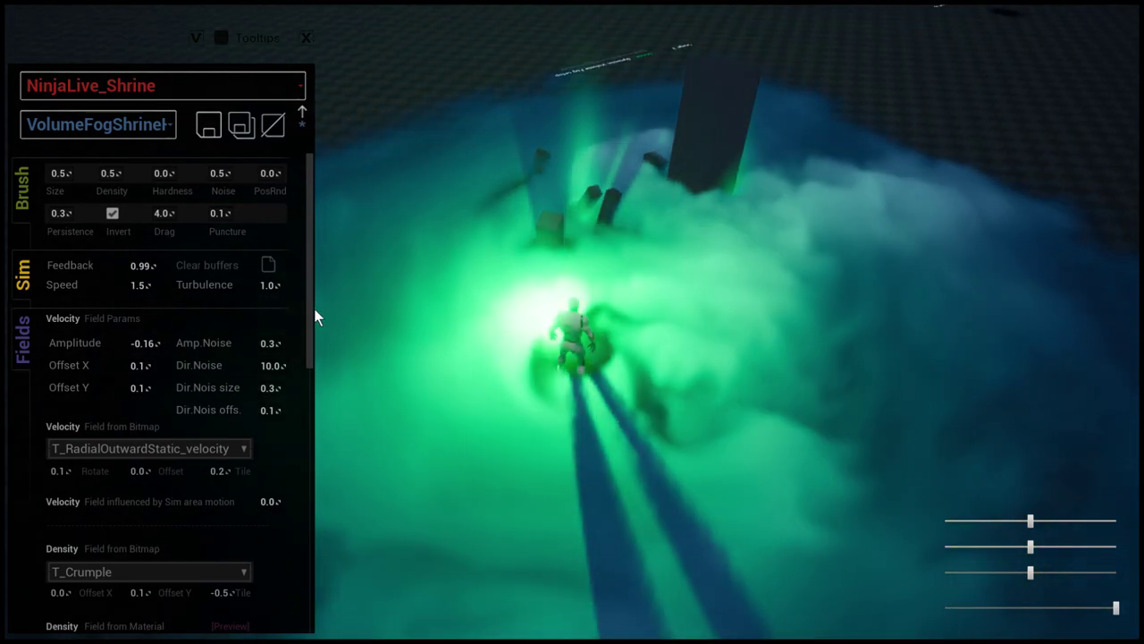
Set both the density and the velocity field bitmaps of NinjaLive_Shrine to Not defined
left_click_drag(308, 312, 317, 390)
scroll(220, 379, "down", 2)
left_click(143, 360)
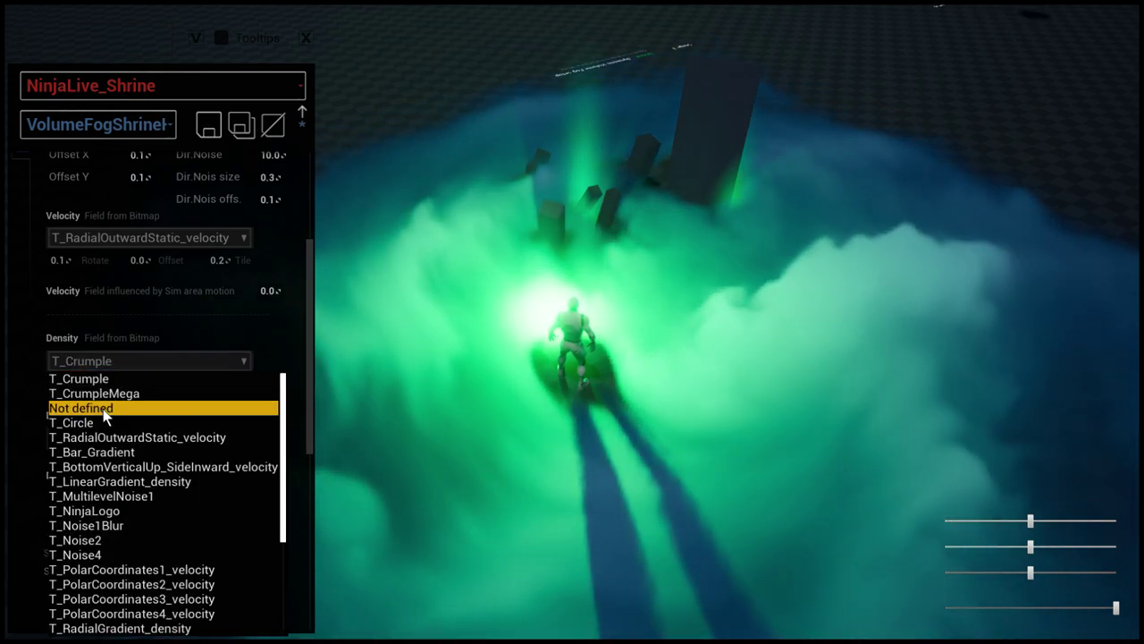
left_click(89, 407)
left_click(128, 237)
left_click(102, 285)
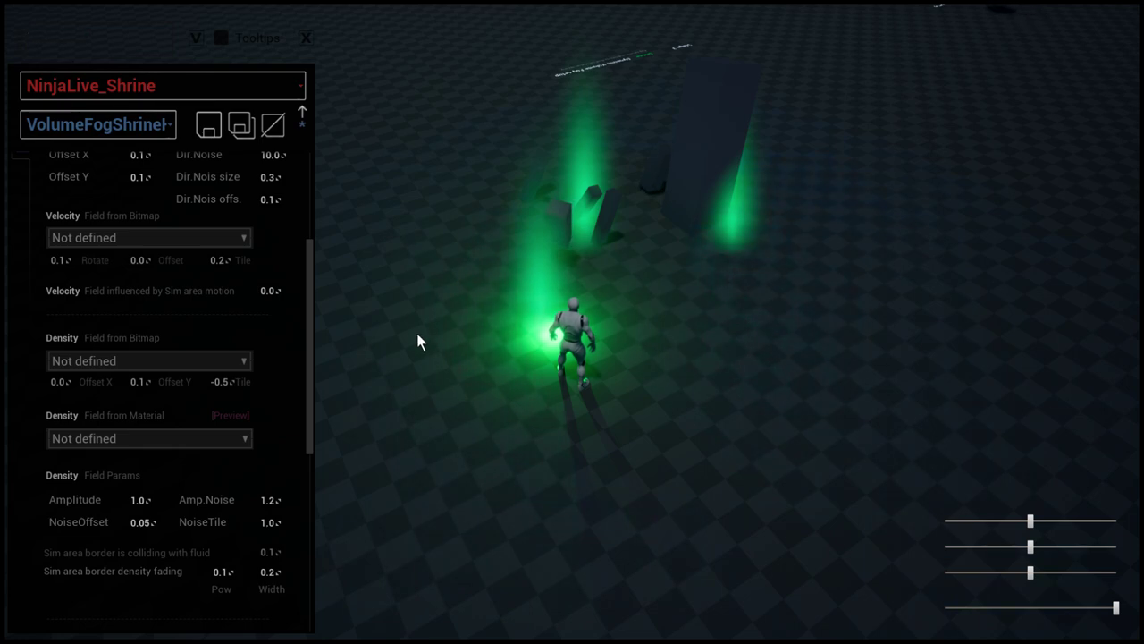
Turn off the brush's Invert option and run the character around to paint fog onto the empty floor
left_click_drag(317, 360, 331, 218)
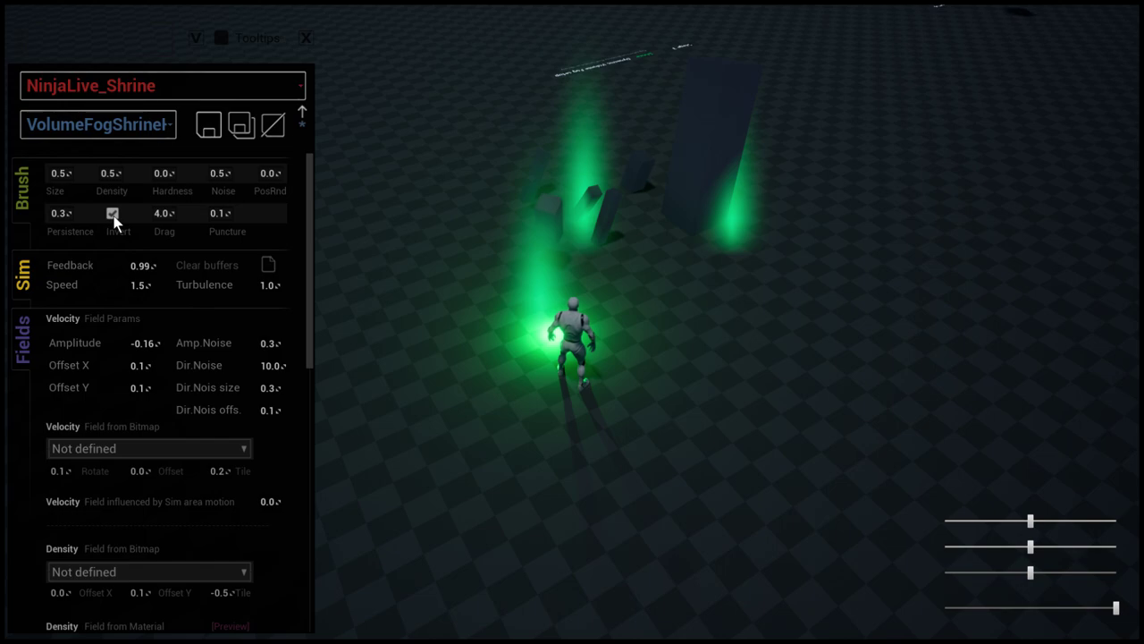
left_click(579, 301)
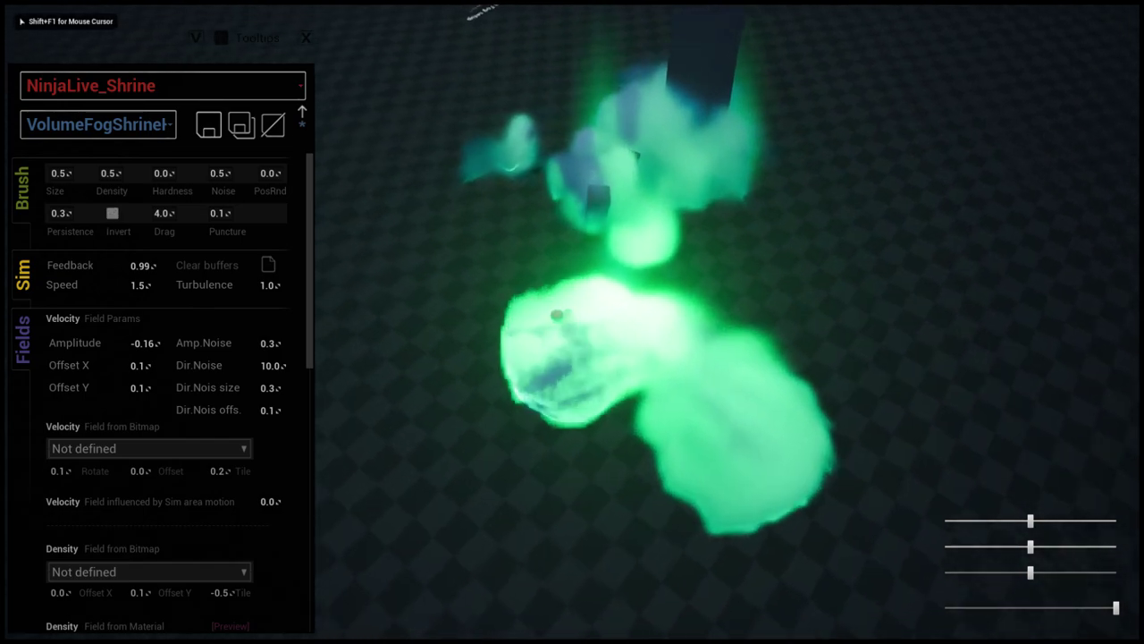
key("d")
key("a")
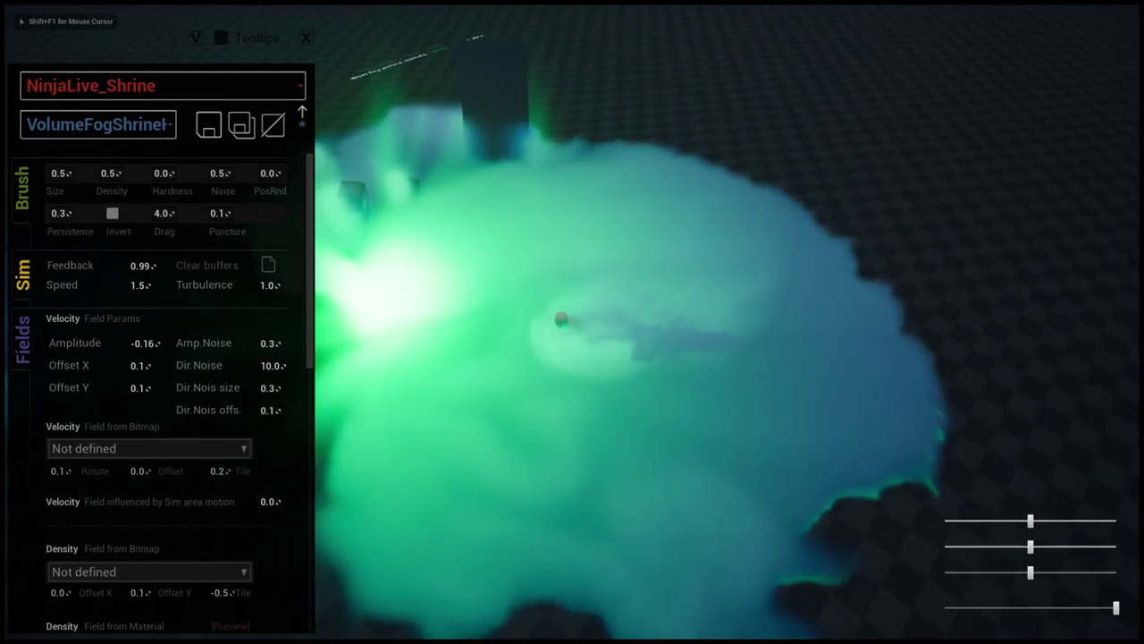
Save the modified settings as a new preset named VolumeFogPaint and stop the play session
key("shift+F1")
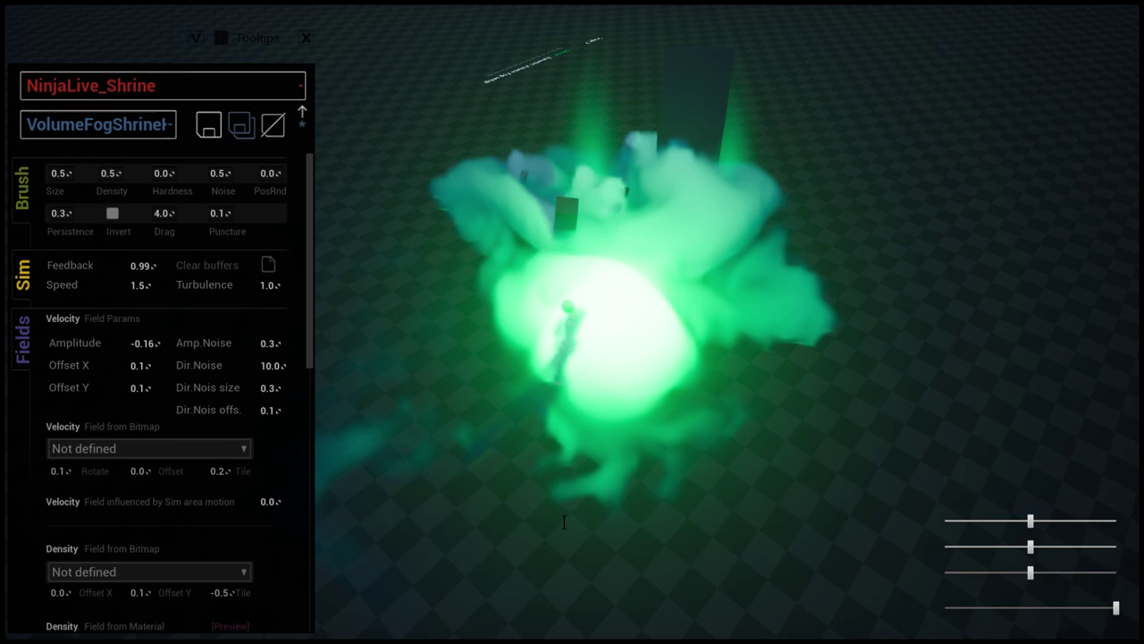
left_click(861, 515)
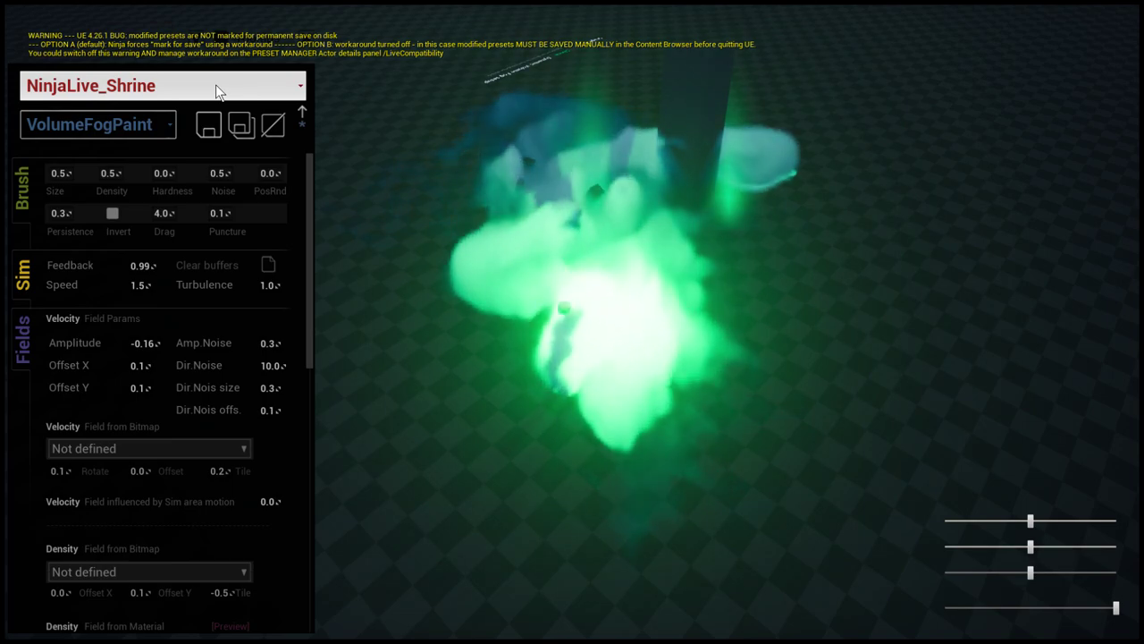
key("Escape")
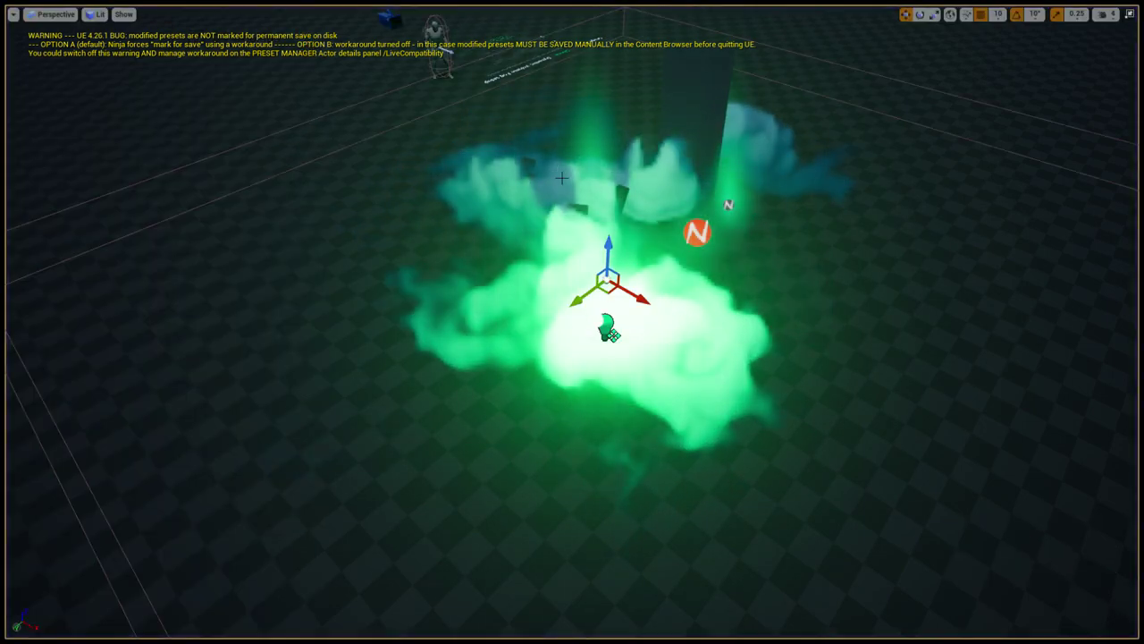
Select the NinjaLive_Shrine actor above the fog and leave the full-screen viewport to examine its settings and the painted fog
key("a")
right_click_drag(438, 113, 747, 98)
right_click_drag(587, 186, 560, 193)
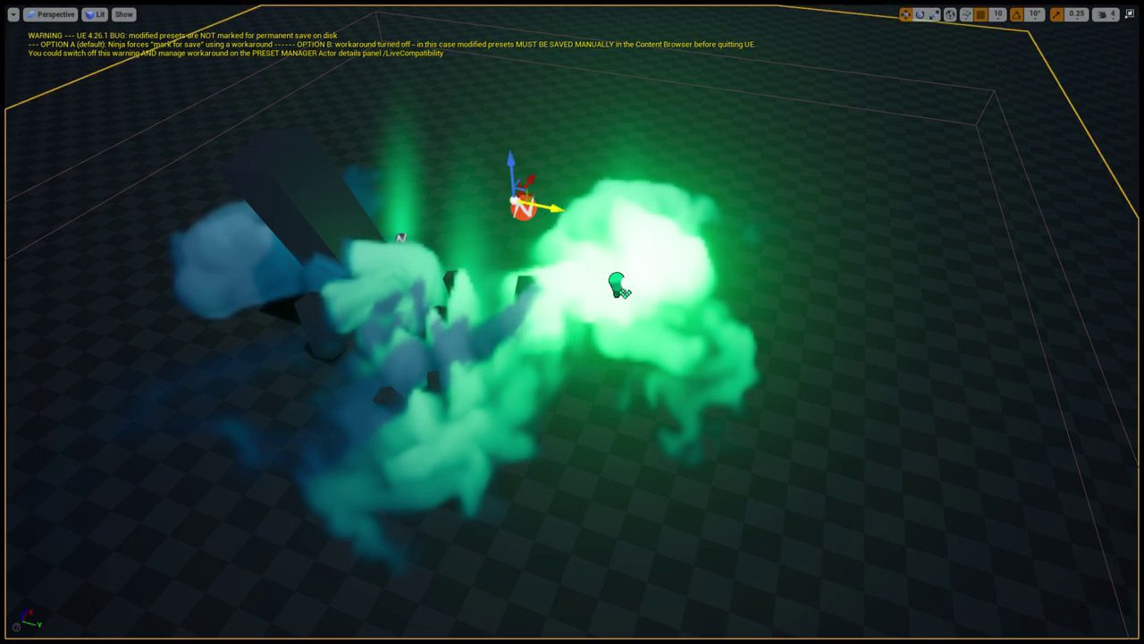
right_click_drag(558, 219, 533, 190)
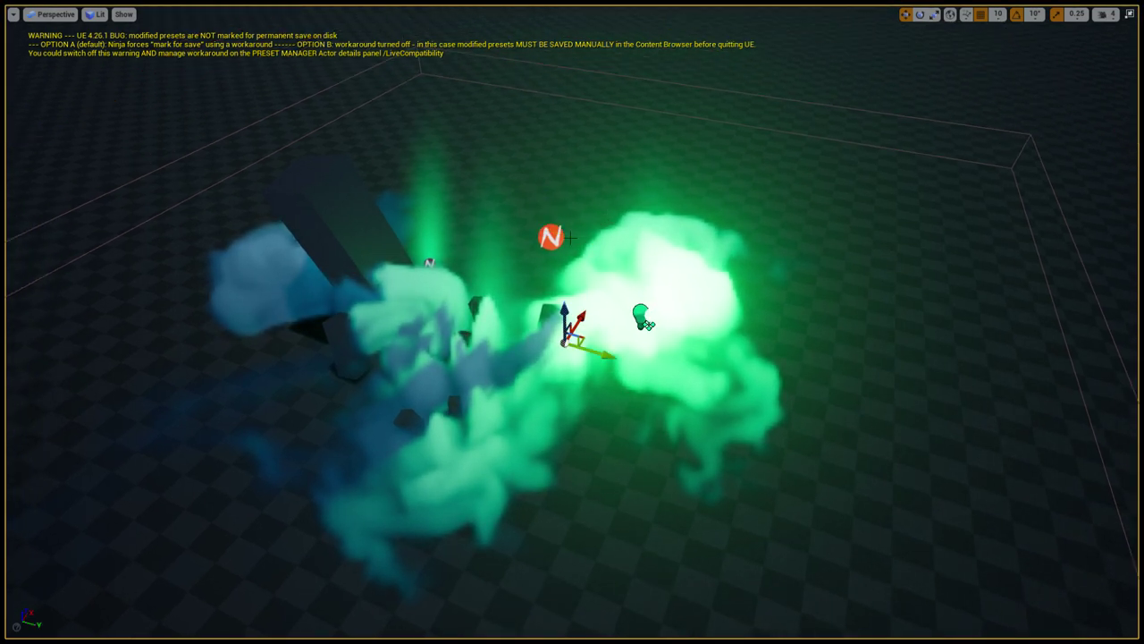
left_click(552, 240)
key("F11")
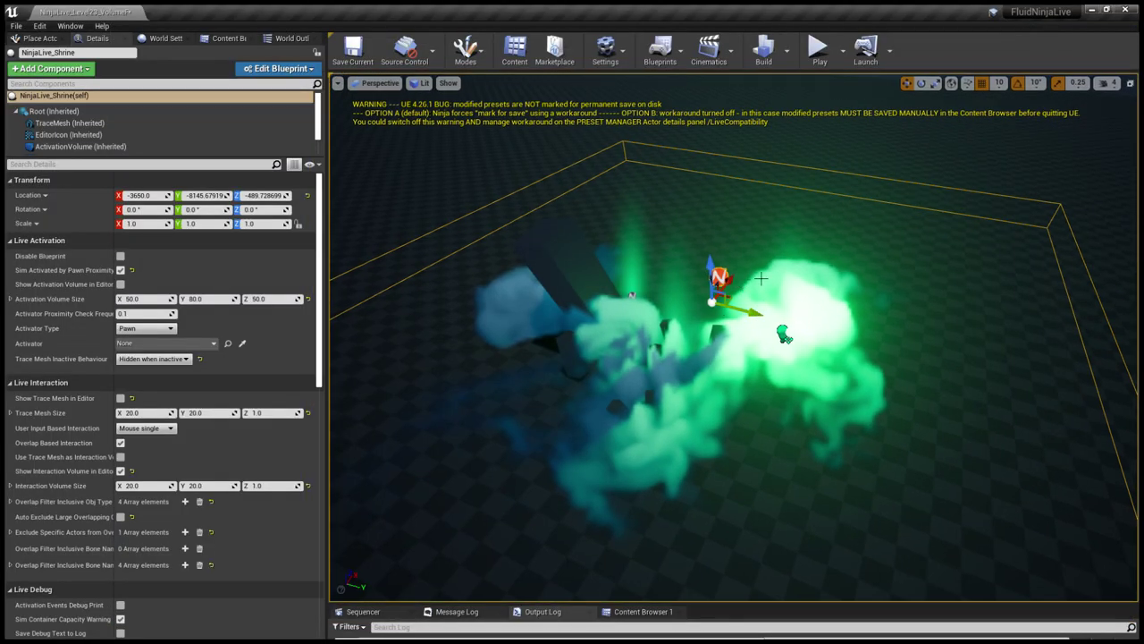
right_click_drag(765, 303, 765, 327)
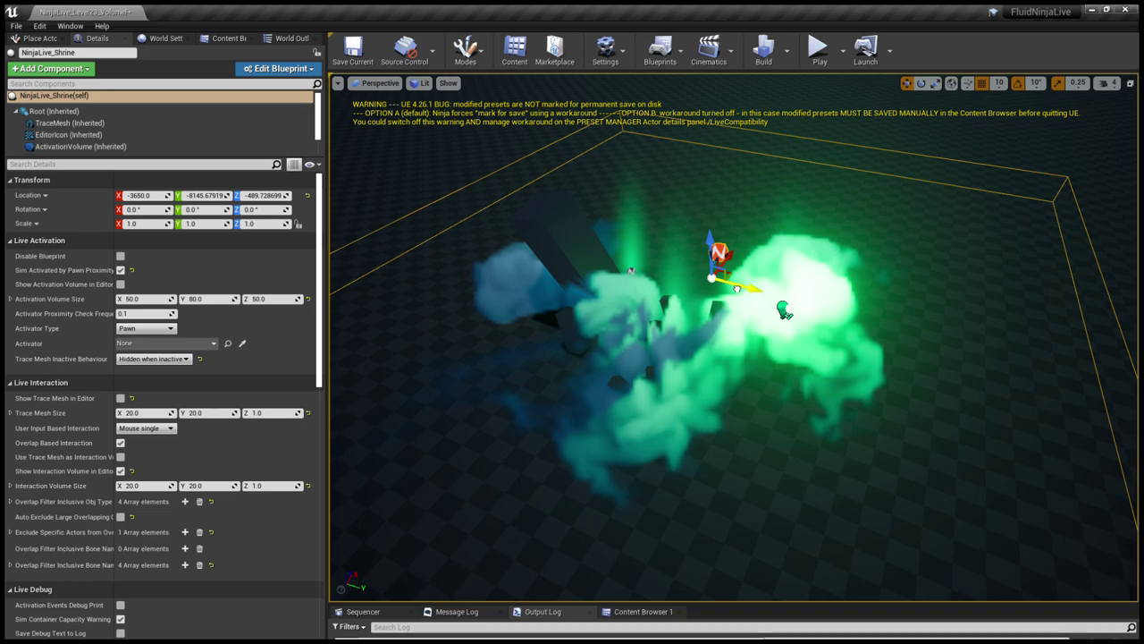
left_click(737, 288)
scroll(703, 311, "up", 4)
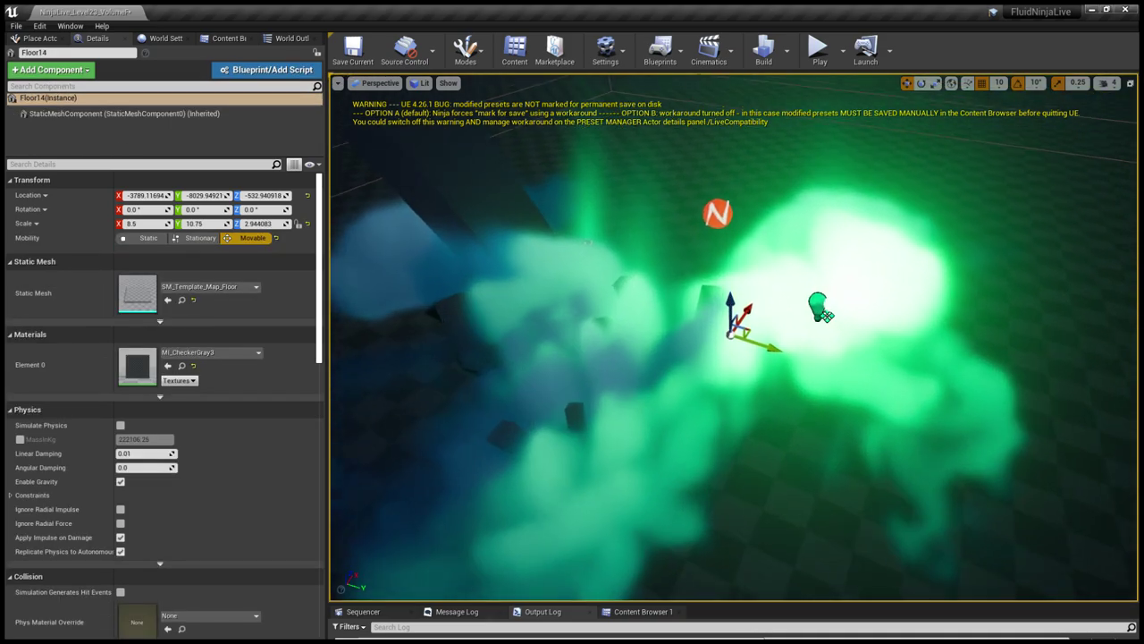
Select the NinjaLive_Shrine actor and turn off its Overlap Based Interaction
left_click(729, 217)
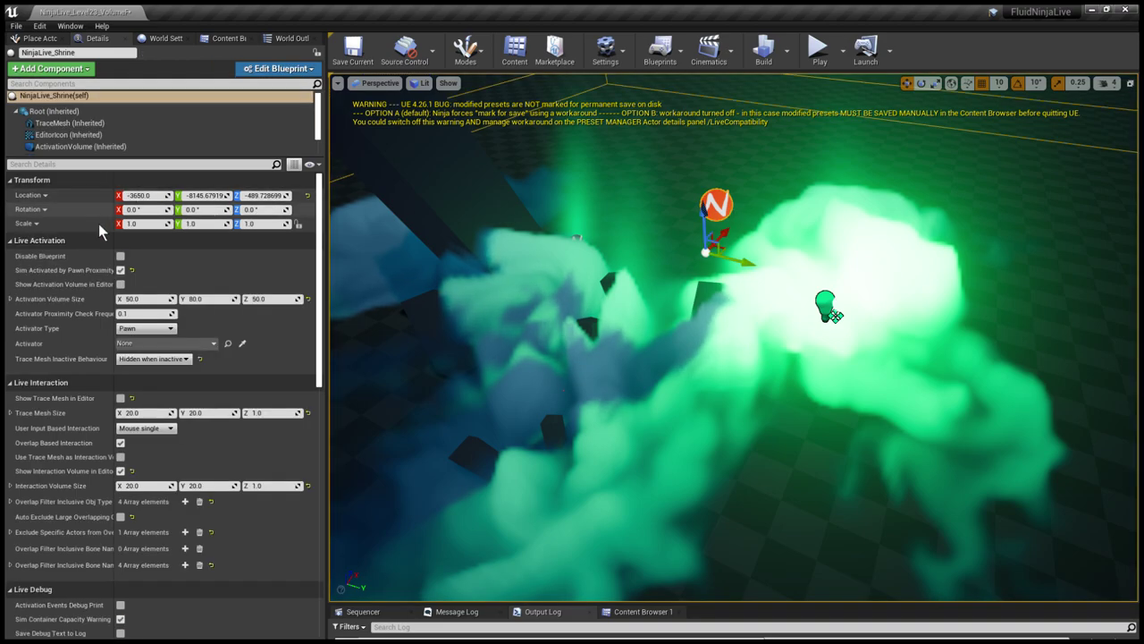
scroll(180, 436, "down", 3)
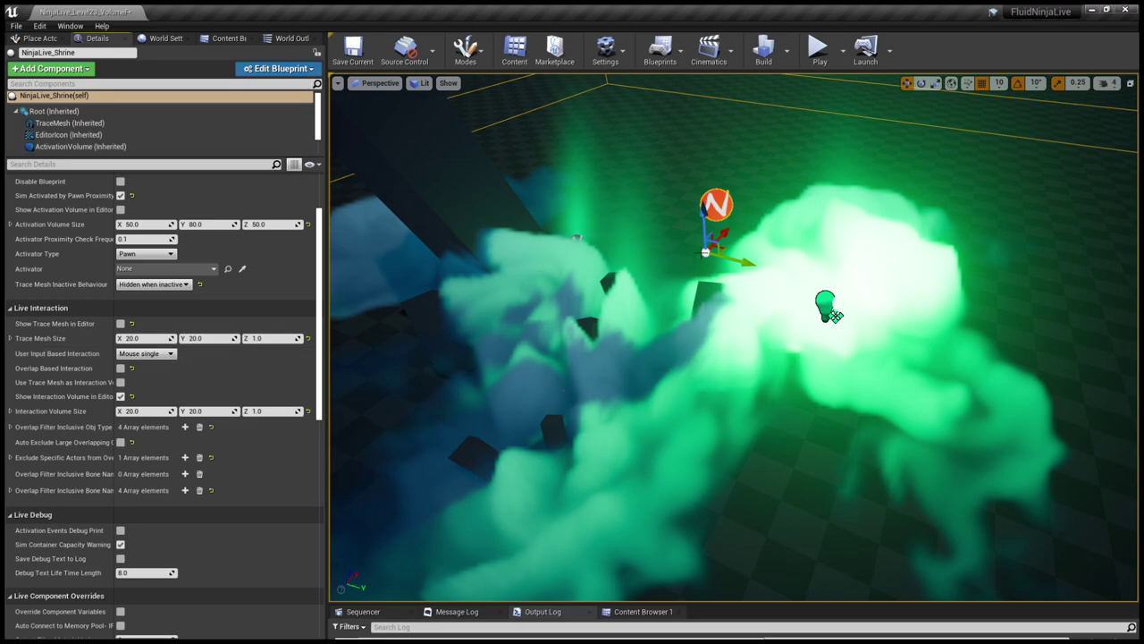
left_click(686, 215)
key("F11")
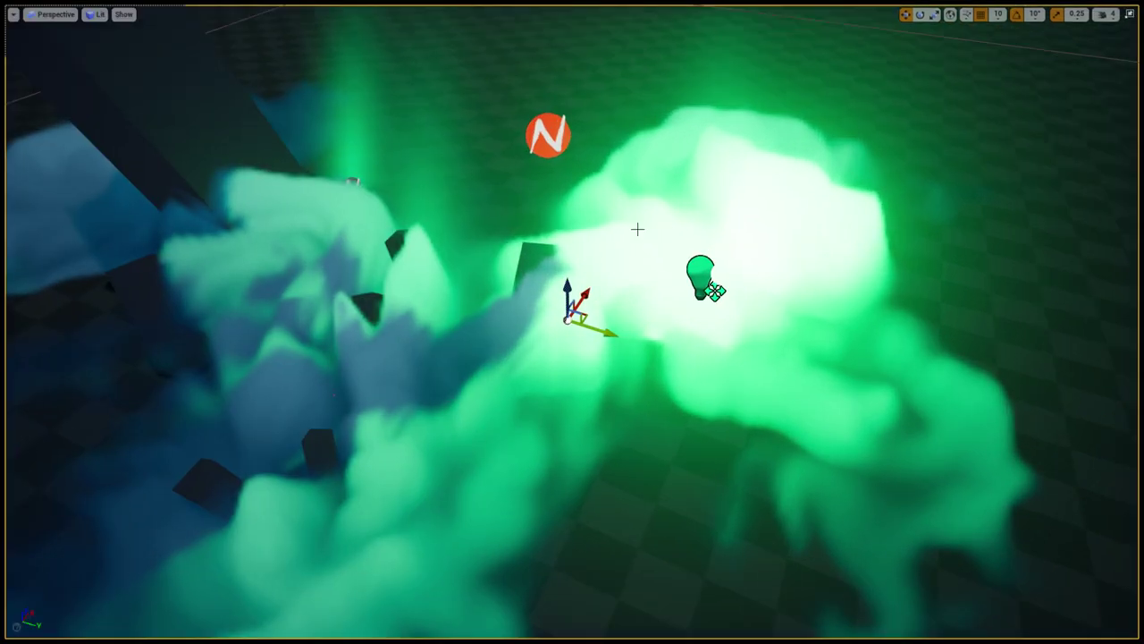
key("F11")
Set the Default Preset of the shrine's NinjaLiveComponent to DT_NinjaLive_VolumeFogPaint, collapsing its Live Interaction and Live Brush Settings sections
left_click(713, 206)
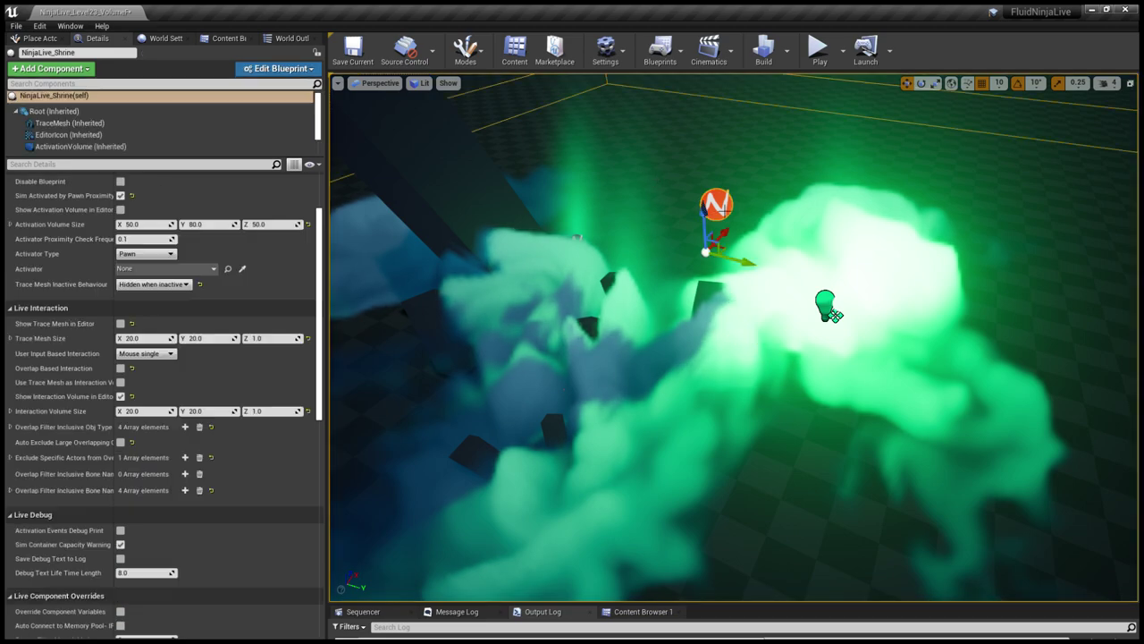
left_click_drag(105, 158, 105, 226)
left_click(100, 178)
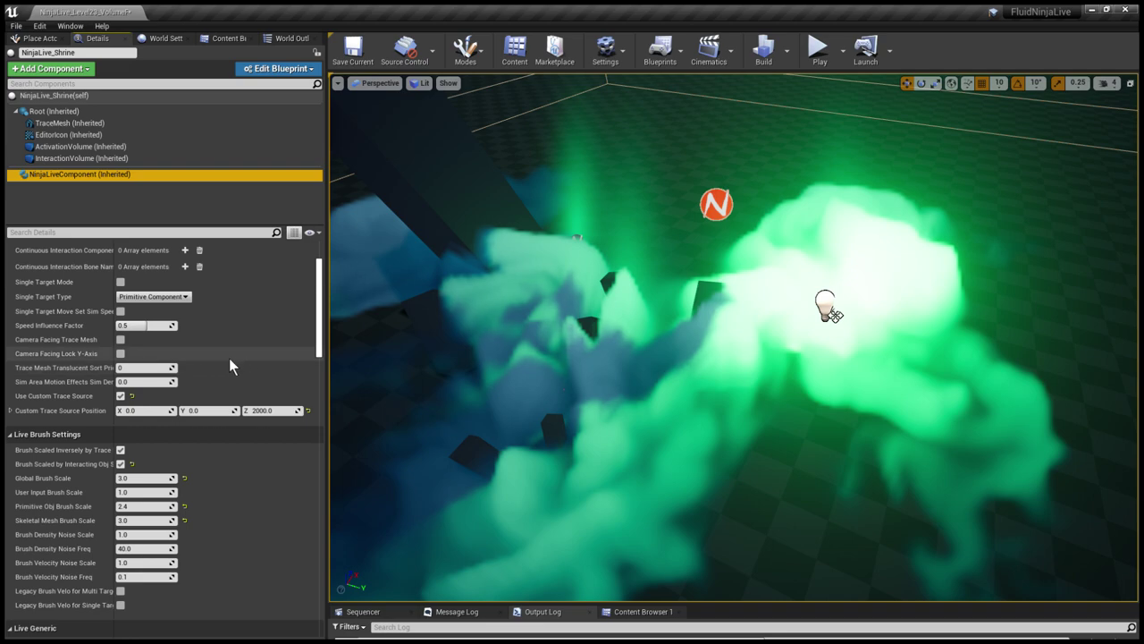
scroll(148, 284, "up", 5)
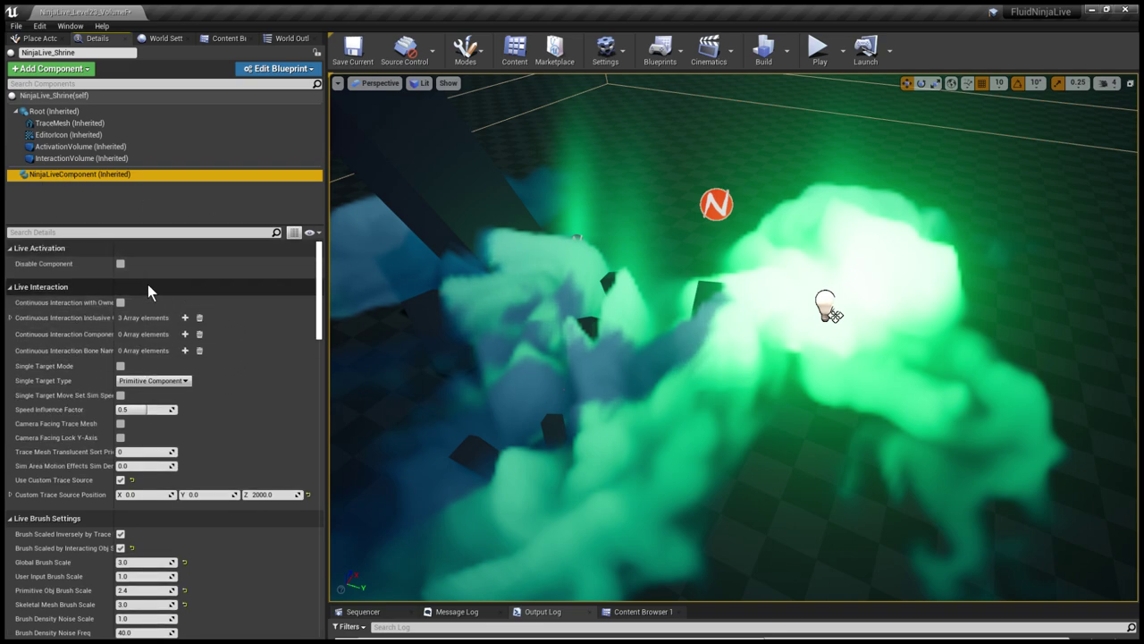
left_click(146, 285)
left_click(82, 304)
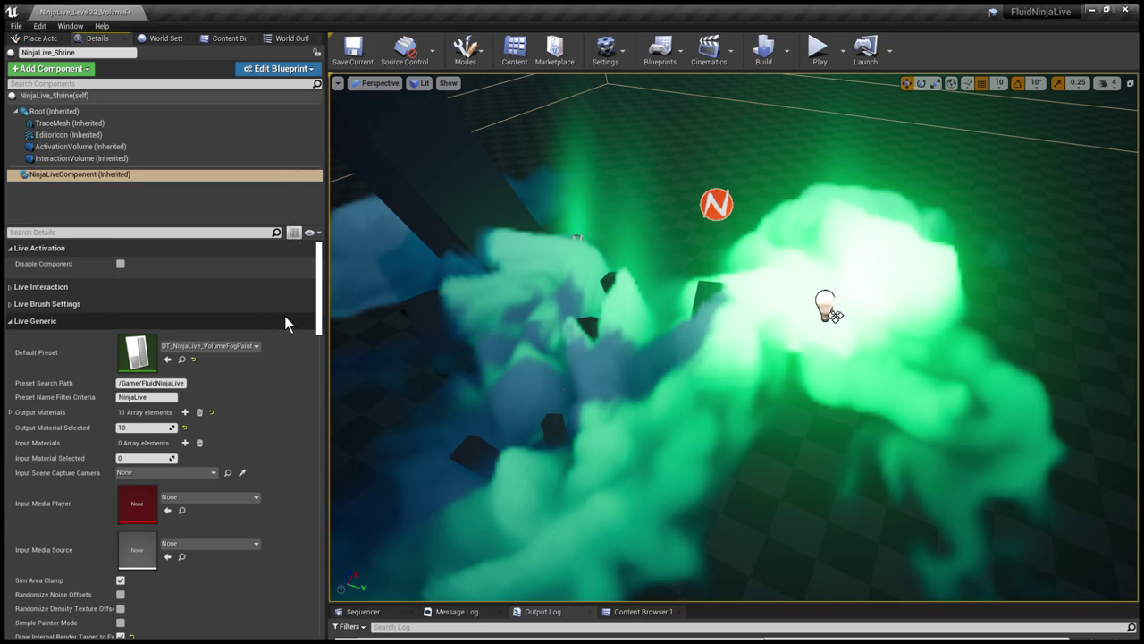
Play the level and run the character around the shrine to check whether its movement affects the fog
left_click(683, 198)
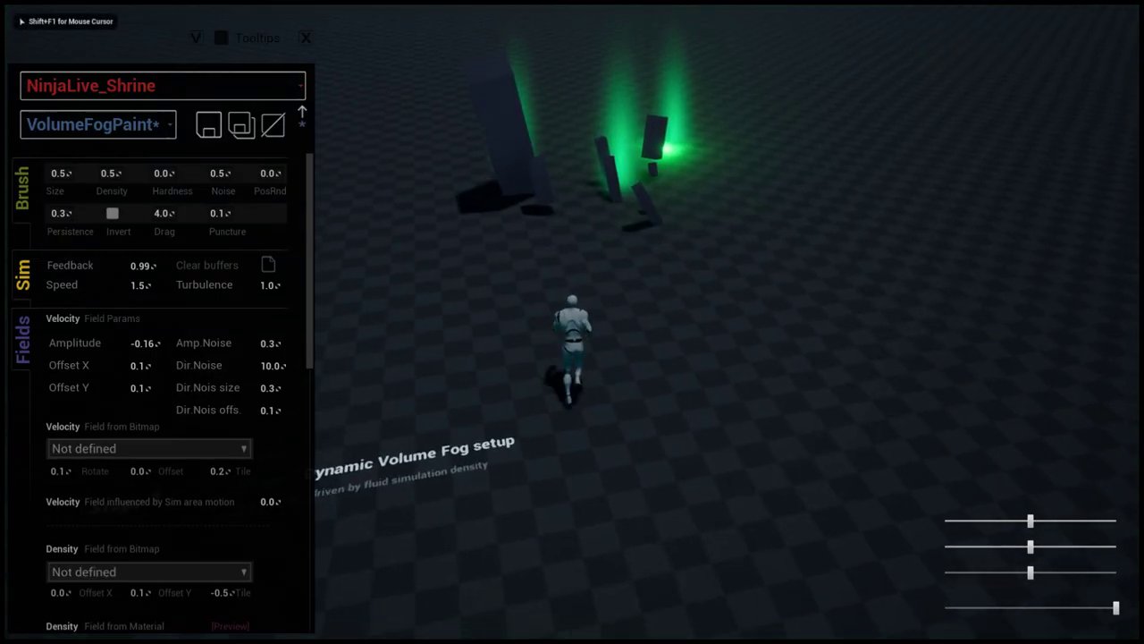
key("d")
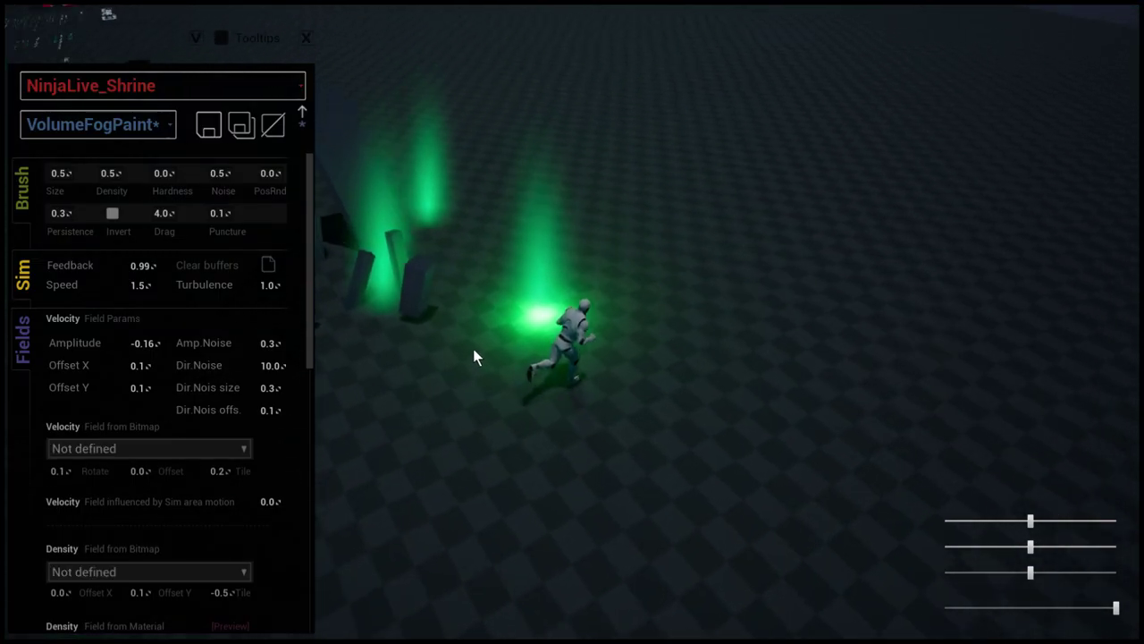
key("a")
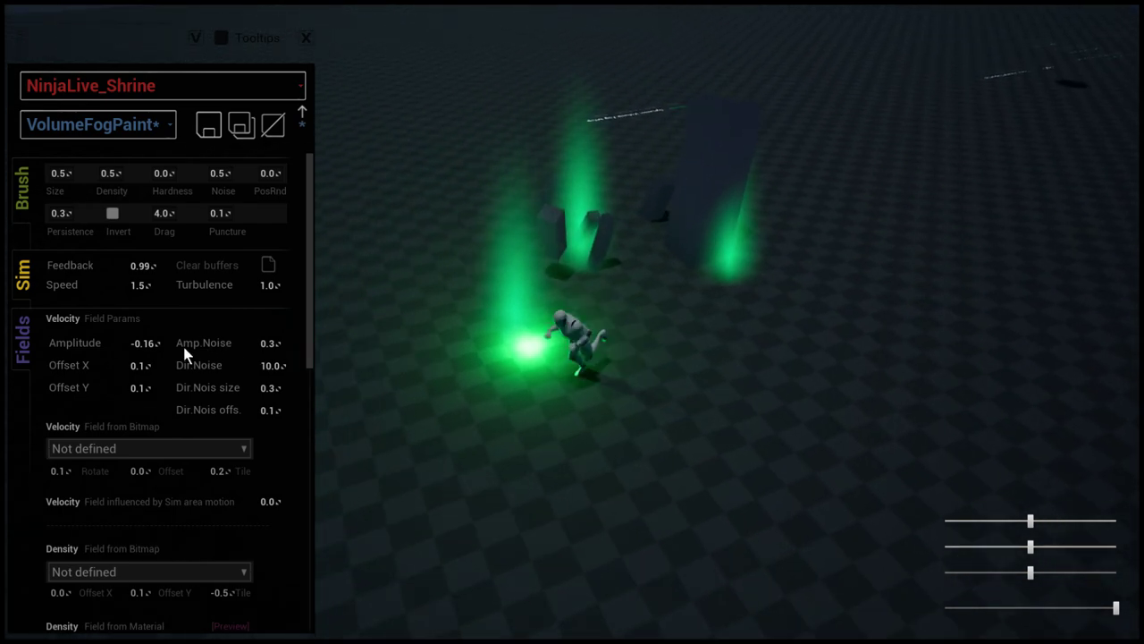
key("s")
key("d")
key("a")
key("w")
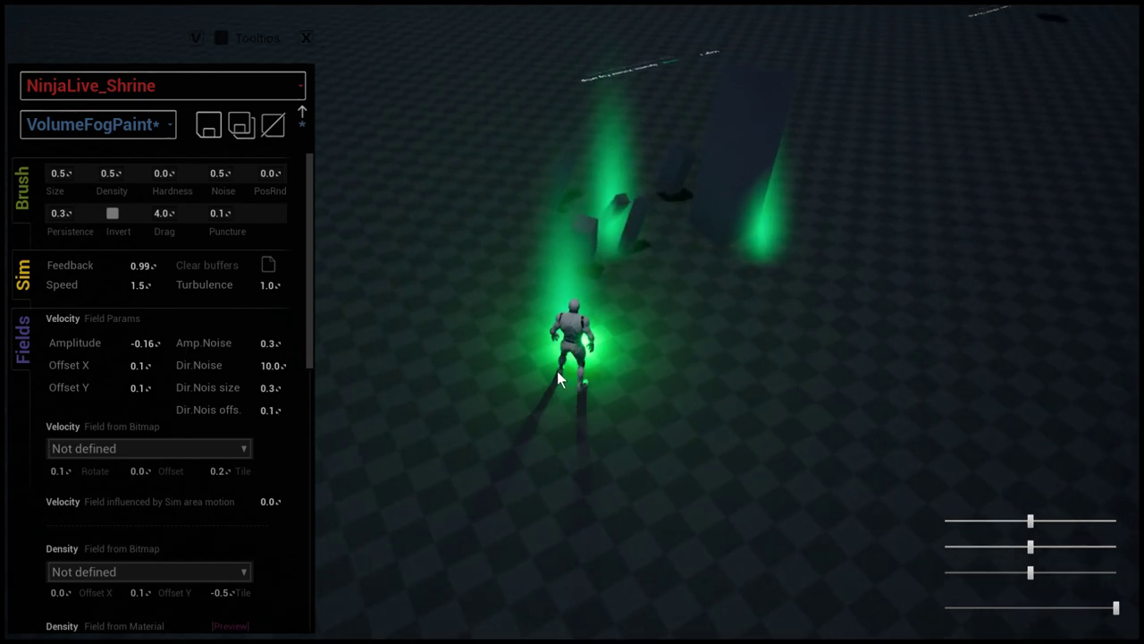
Paint freehand fog strokes on the floor around the character and in front of the shrine with the mouse brush
mouse_move(557, 371)
left_mouse_down()
mouse_move(861, 292)
mouse_move(778, 335)
mouse_move(657, 323)
left_mouse_up()
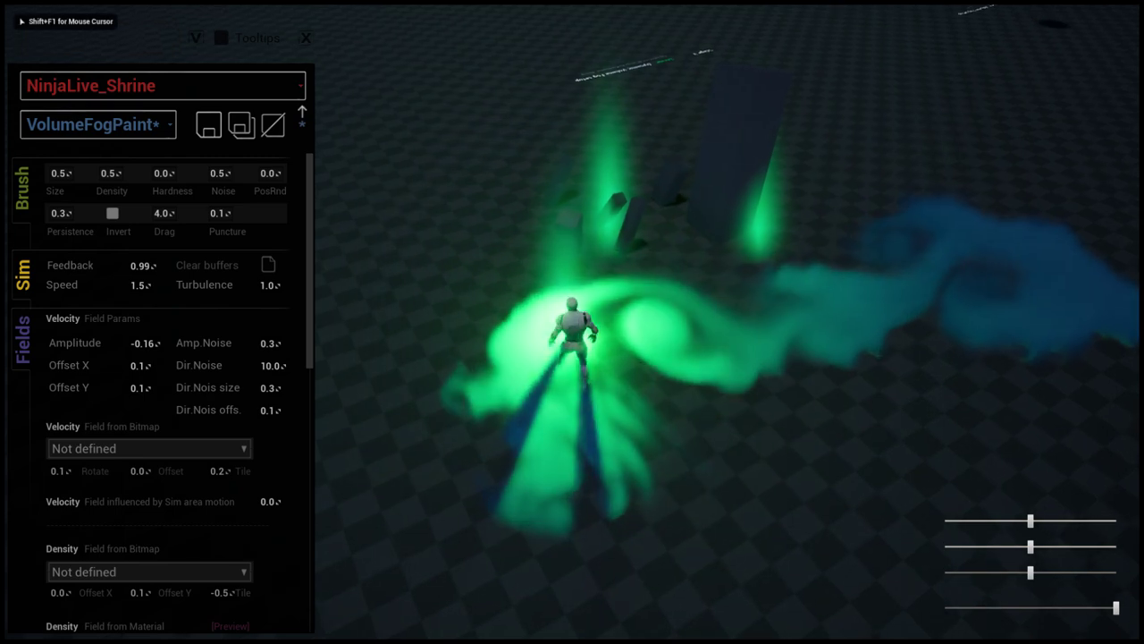
key("s")
key("a")
key("w")
mouse_move(672, 256)
left_mouse_down()
mouse_move(734, 243)
mouse_move(542, 274)
mouse_move(666, 400)
mouse_move(646, 294)
mouse_move(651, 310)
mouse_move(545, 344)
left_mouse_up()
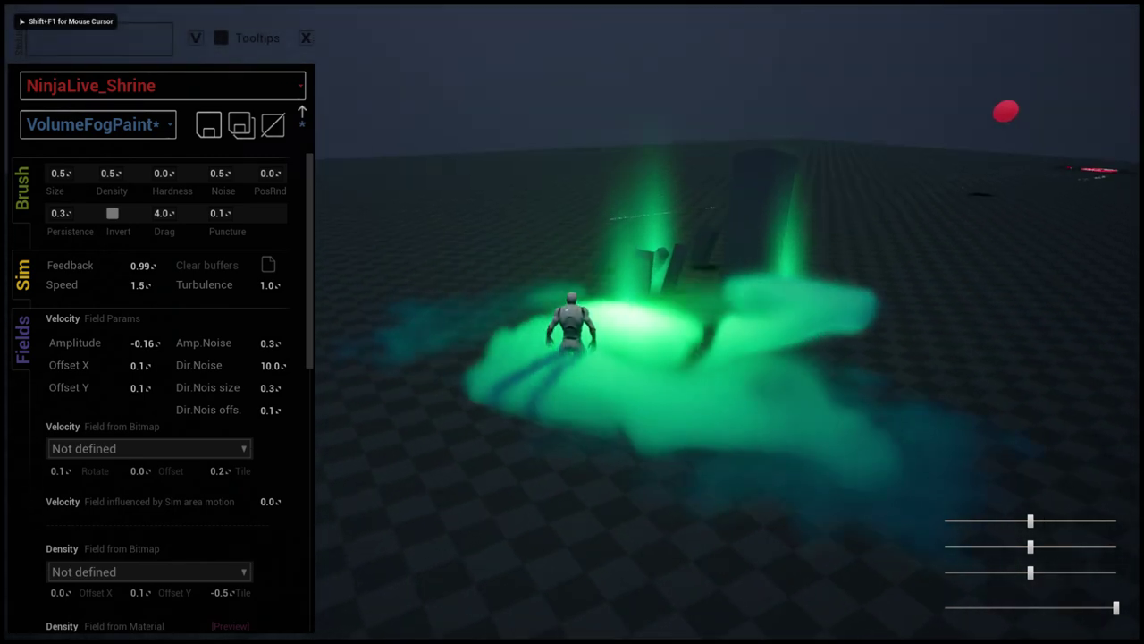
mouse_move(629, 320)
left_mouse_down()
mouse_move(610, 448)
mouse_move(689, 357)
mouse_move(646, 255)
left_mouse_up()
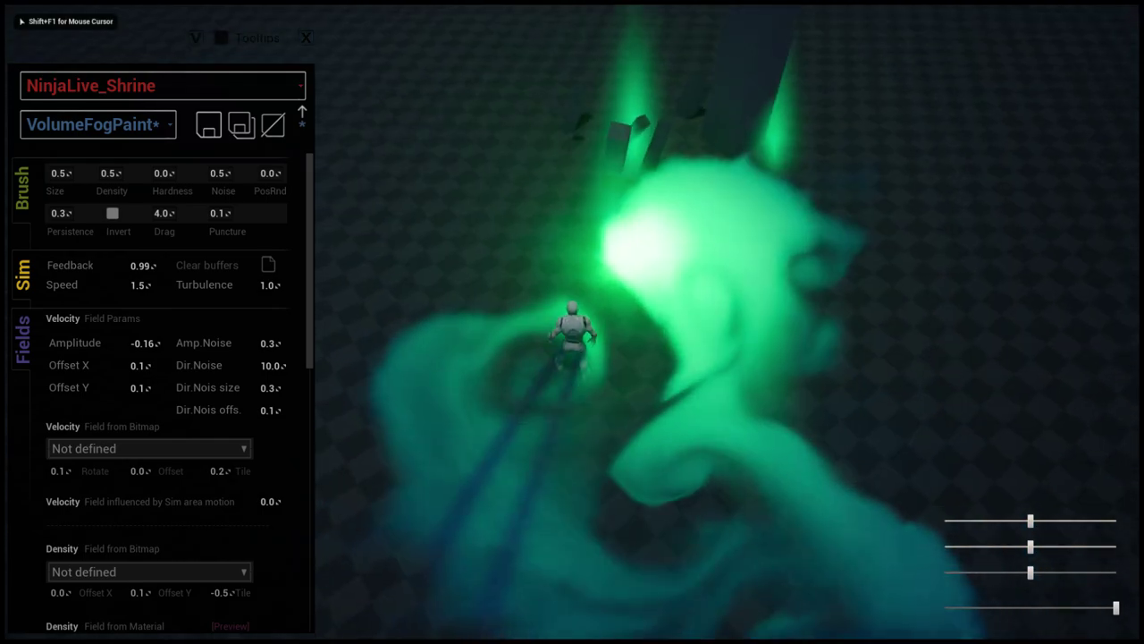
mouse_move(651, 396)
left_mouse_down()
mouse_move(626, 332)
mouse_move(635, 543)
mouse_move(791, 254)
mouse_move(487, 214)
left_mouse_up()
right_click_drag(487, 214, 501, 107)
mouse_move(641, 194)
left_mouse_down()
mouse_move(795, 457)
mouse_move(730, 250)
left_mouse_up()
right_click_drag(730, 249, 733, 358)
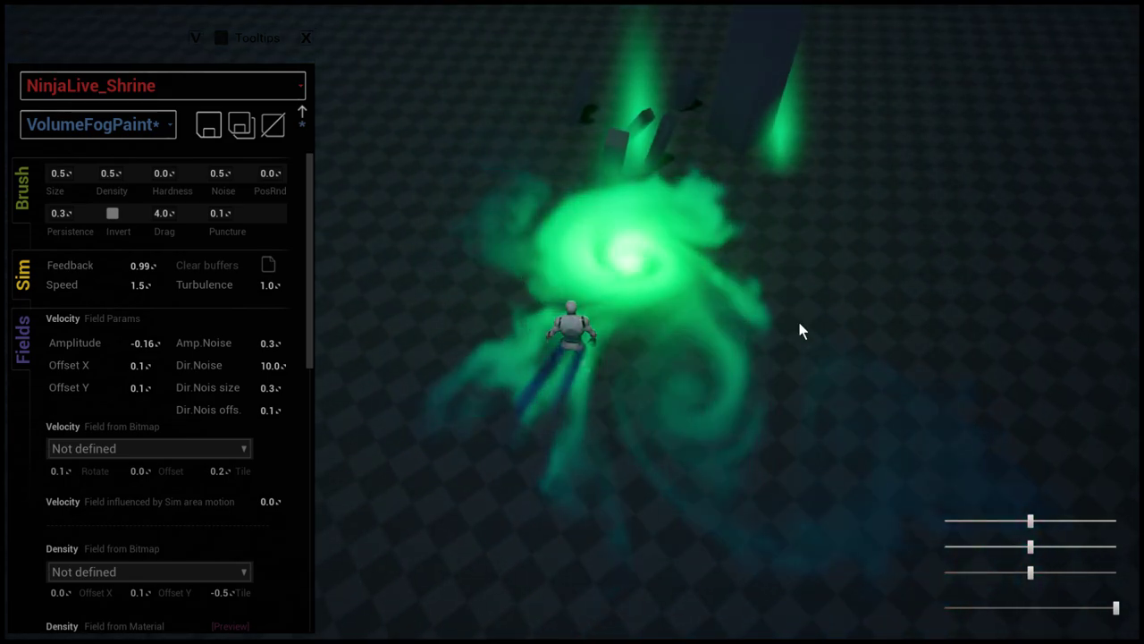
right_click_drag(799, 331, 796, 342)
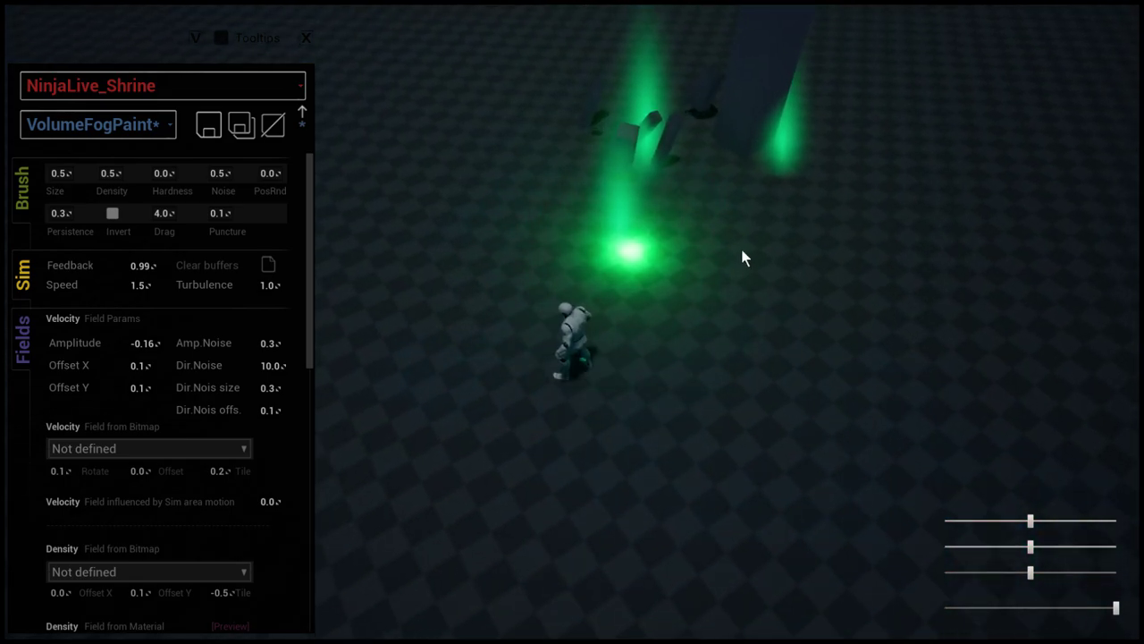
Stop the play session and select the NinjaLive_Shrine actor to view its whole simulation area from above
key("F8")
key("s")
right_click_drag(730, 250, 747, 270)
key("w")
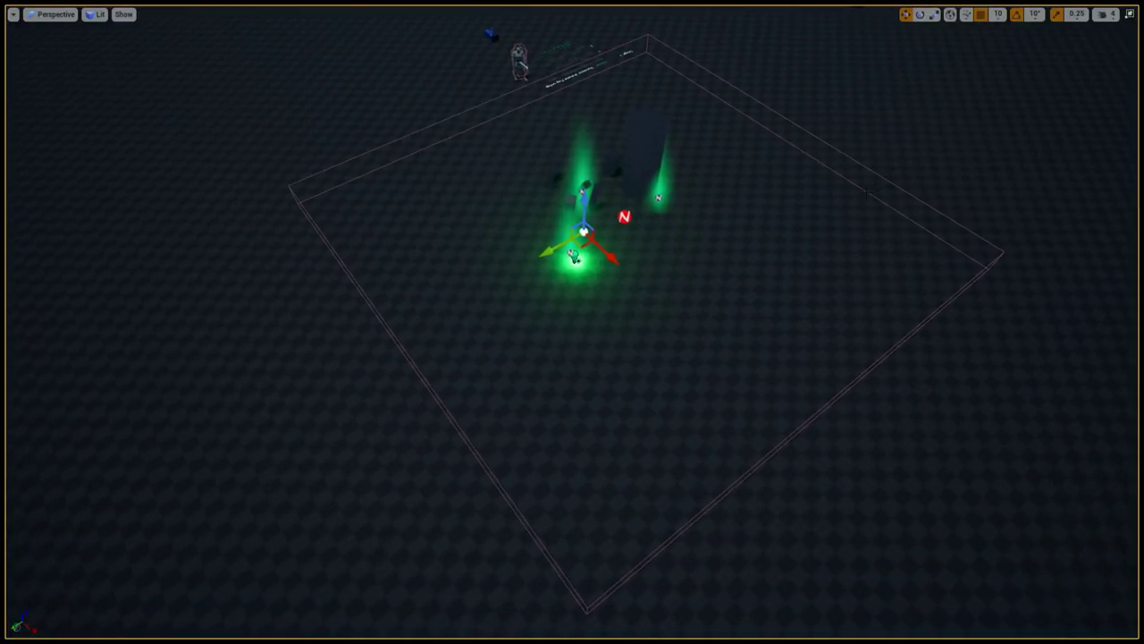
right_click_drag(746, 270, 767, 264)
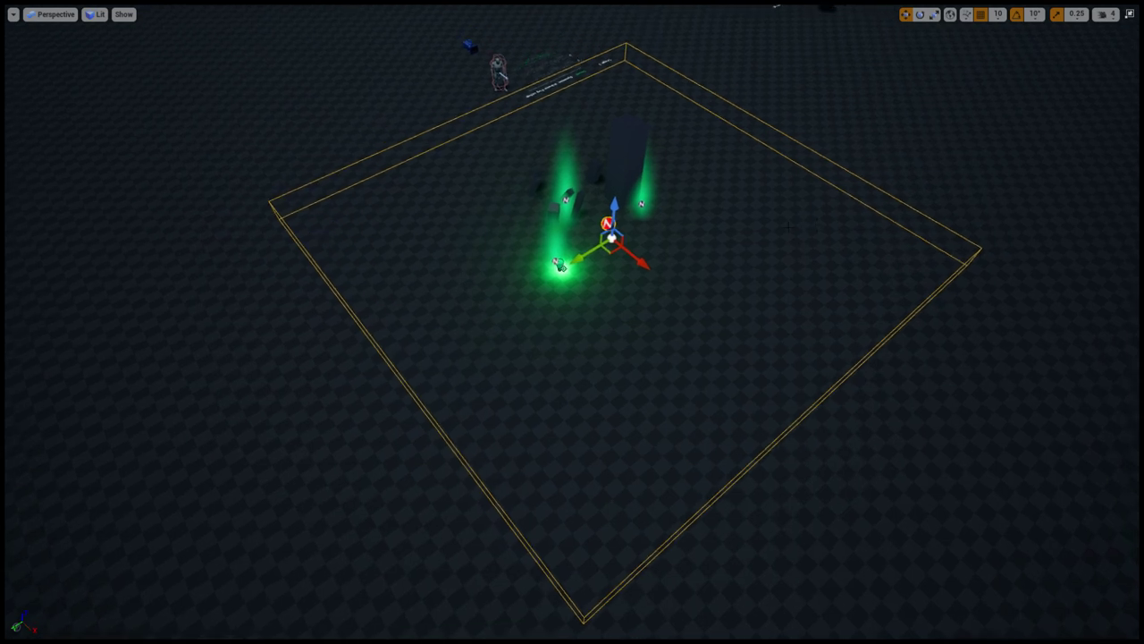
Show the shrine's trace mesh in the editor to examine the painting surface, hide it again and return to the full-screen viewport
key("F11")
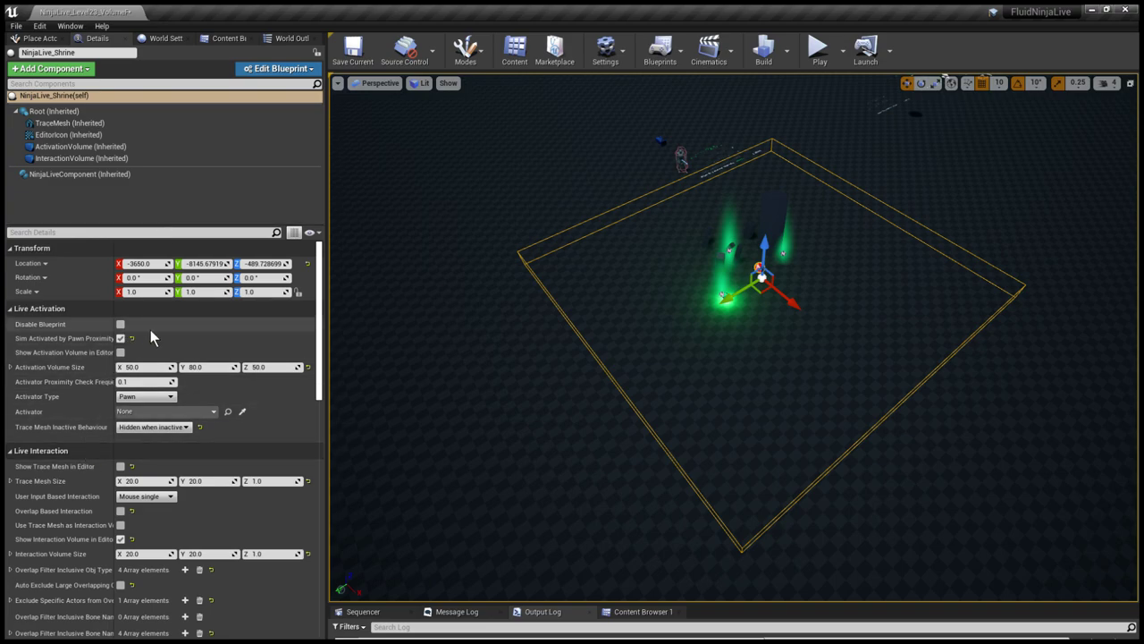
left_click(121, 466)
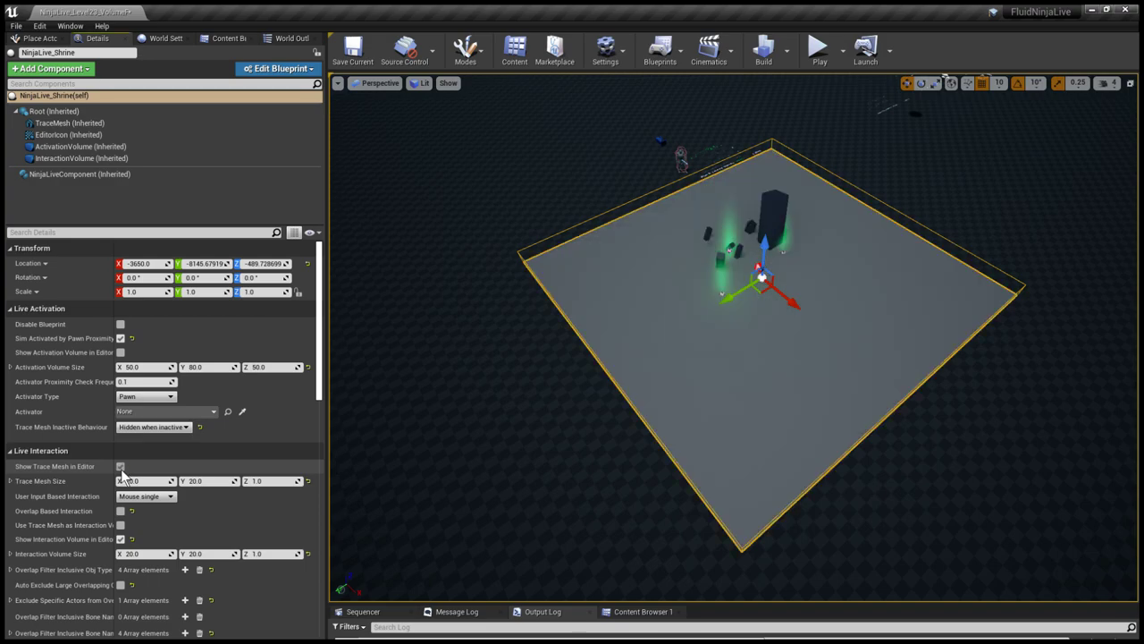
left_click(121, 466)
key("F11")
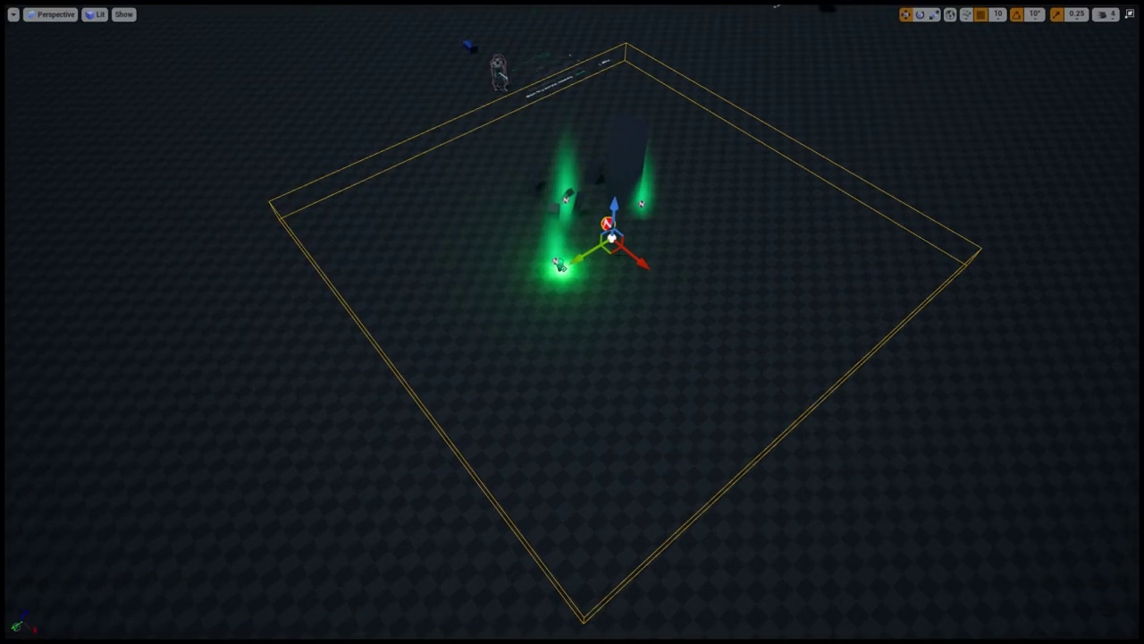
Play the level again, run the character to the shrine and paint test fog strokes on the floor
key("alt+p")
key("w")
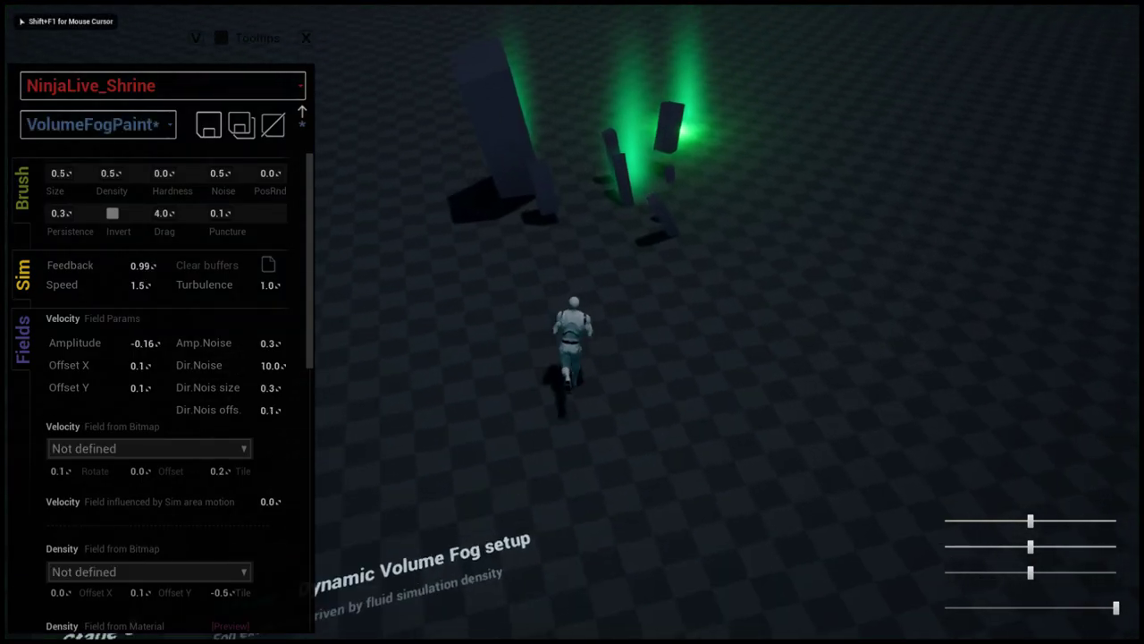
key("shift+F1")
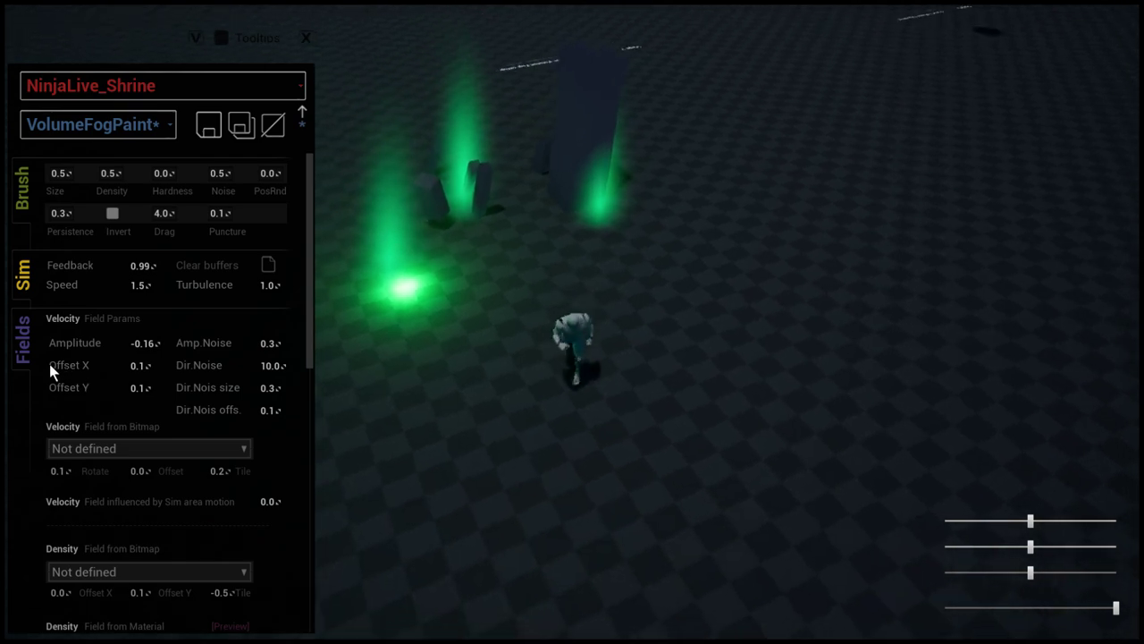
mouse_move(600, 288)
left_mouse_down()
mouse_move(533, 382)
mouse_move(653, 461)
left_mouse_up()
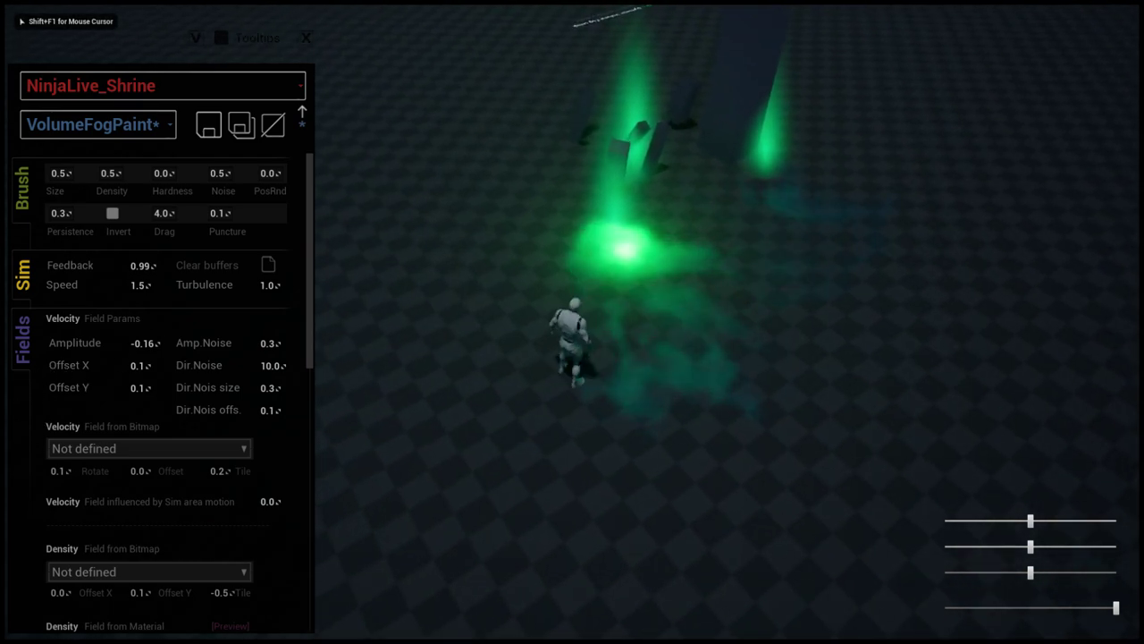
Set the brush's Density to 0.1 and its Persistence, Drag and Puncture to 1
key("shift+F1")
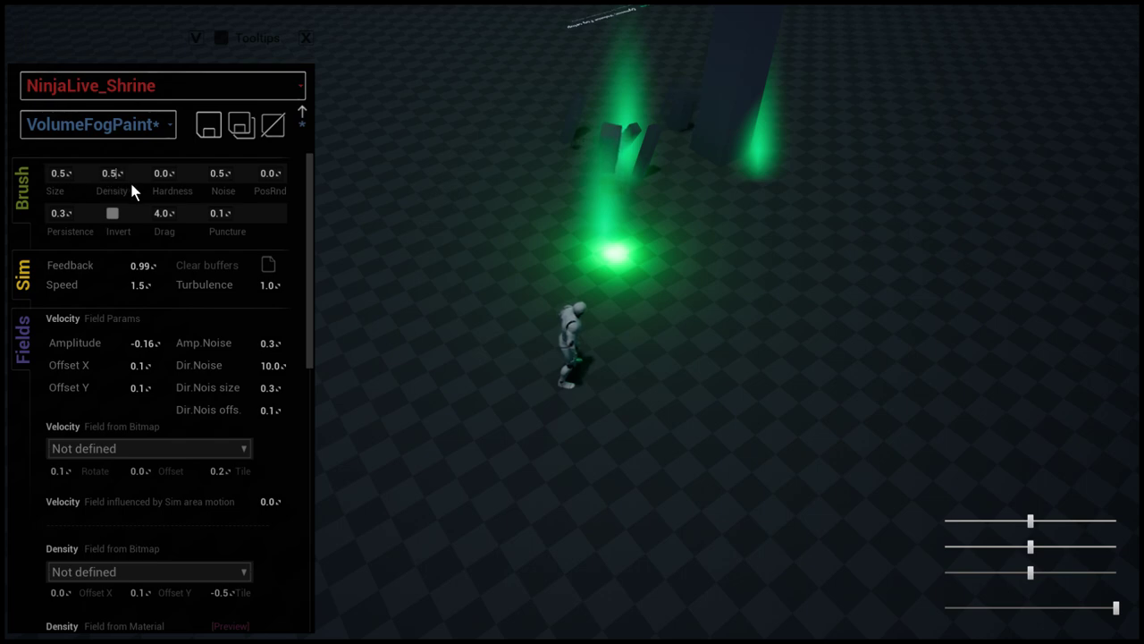
key("BackSpace")
type("1")
key("Return")
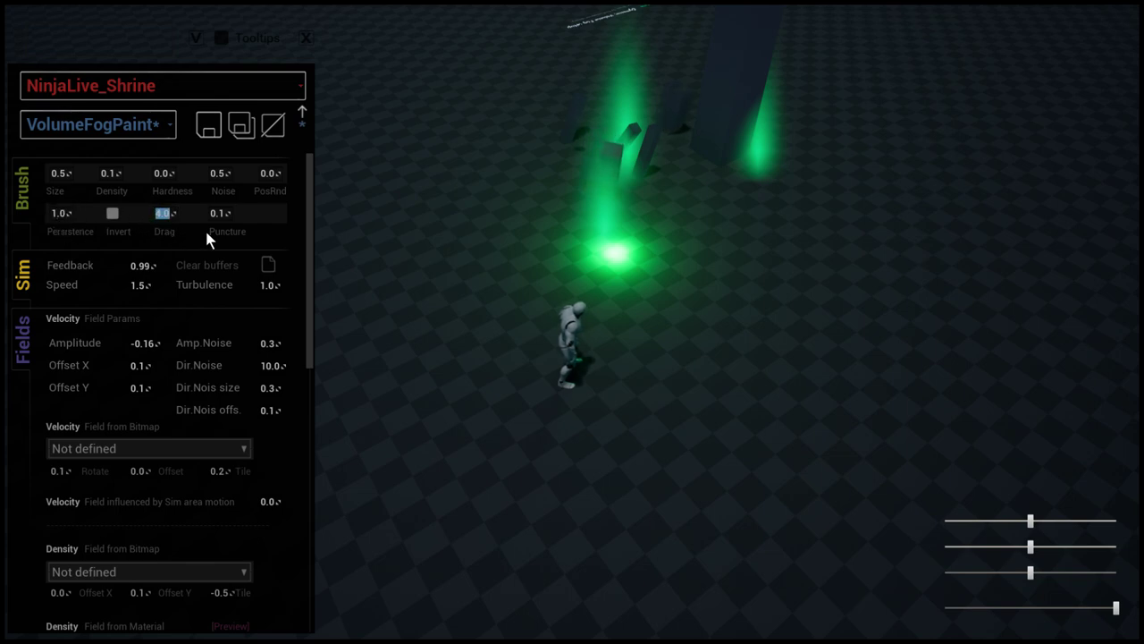
type("1")
key("Tab")
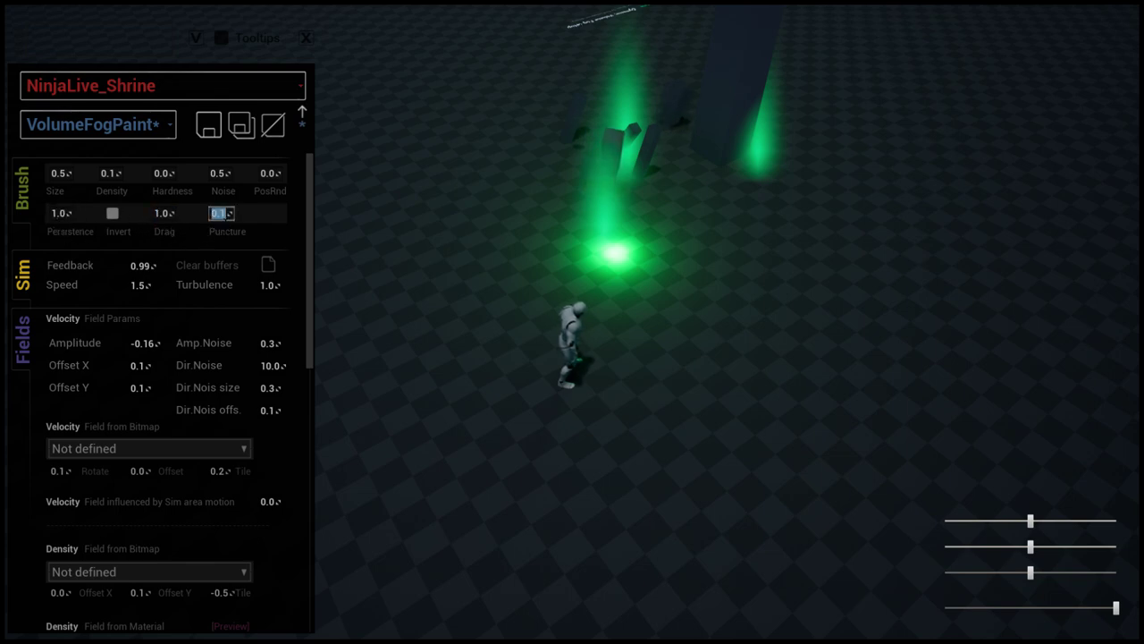
Paint long thin fog trails across the floor around the shrine with the adjusted brush, running the character between strokes
left_click_drag(725, 182, 724, 188)
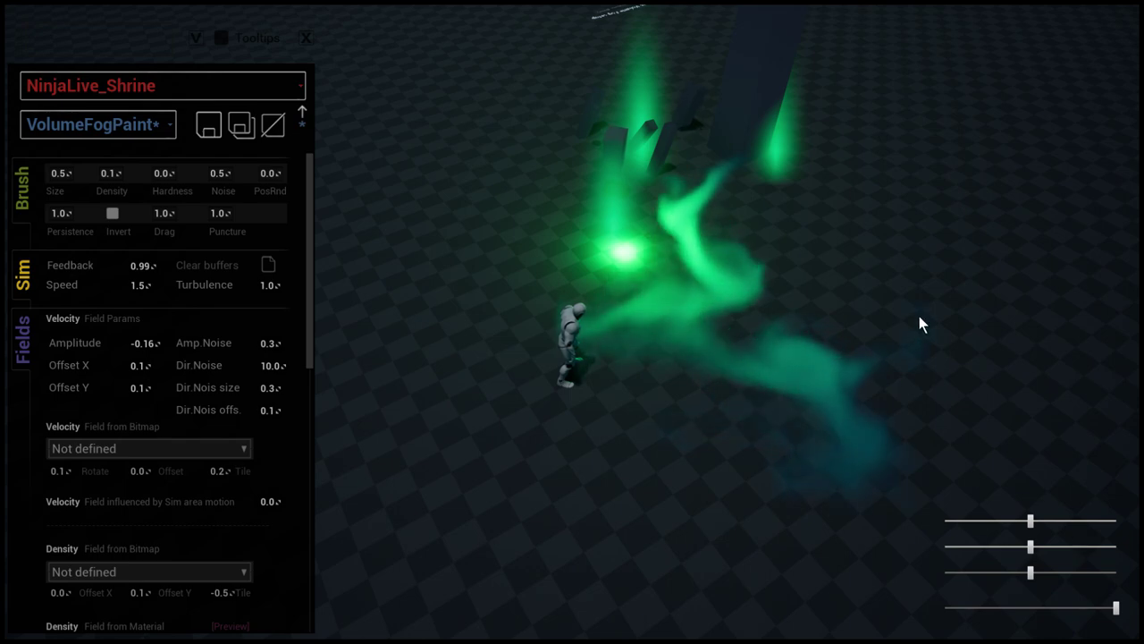
mouse_move(665, 190)
left_mouse_down()
mouse_move(634, 183)
mouse_move(470, 333)
mouse_move(576, 219)
mouse_move(427, 327)
left_mouse_up()
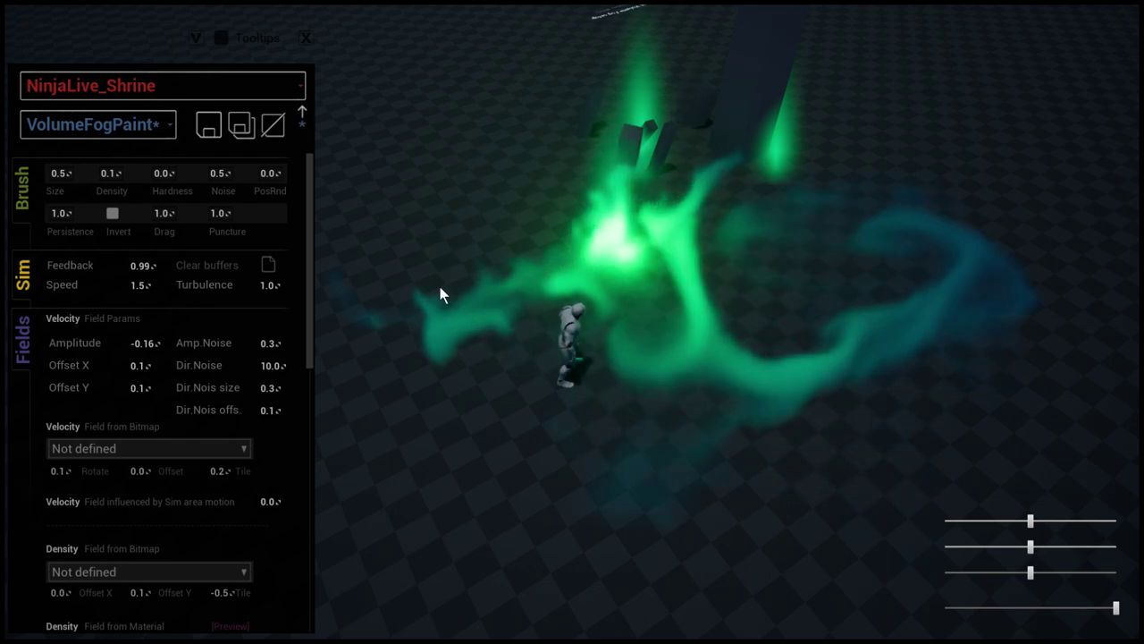
left_click_drag(439, 284, 626, 288)
key("shift+F1")
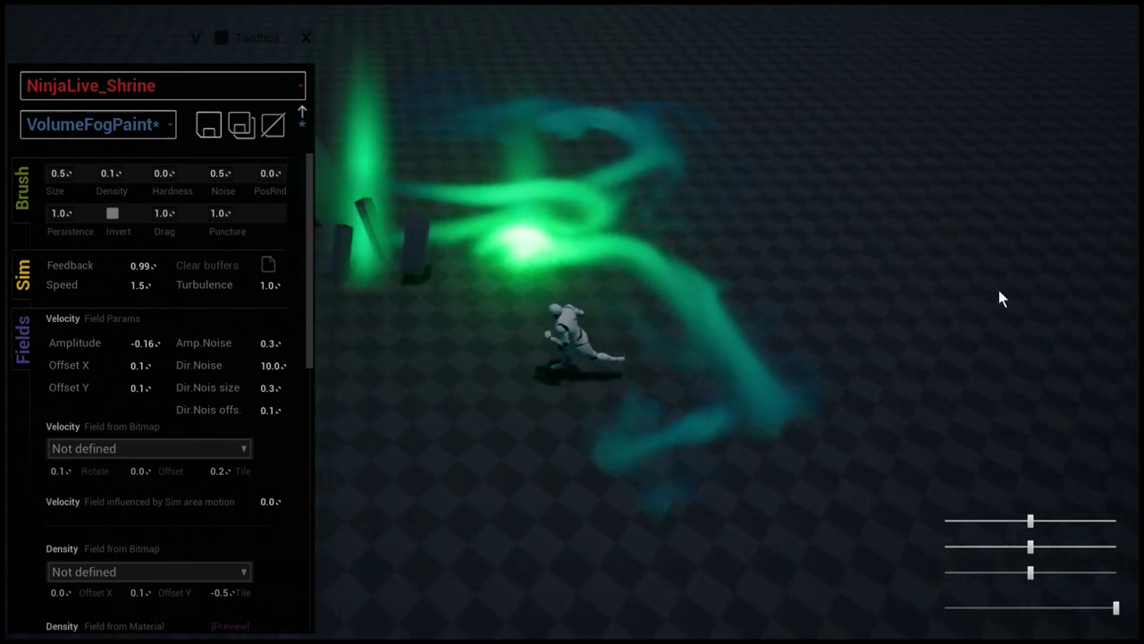
mouse_move(707, 427)
left_mouse_down()
mouse_move(503, 439)
mouse_move(725, 361)
mouse_move(414, 455)
mouse_move(558, 433)
left_mouse_up()
left_click(558, 433)
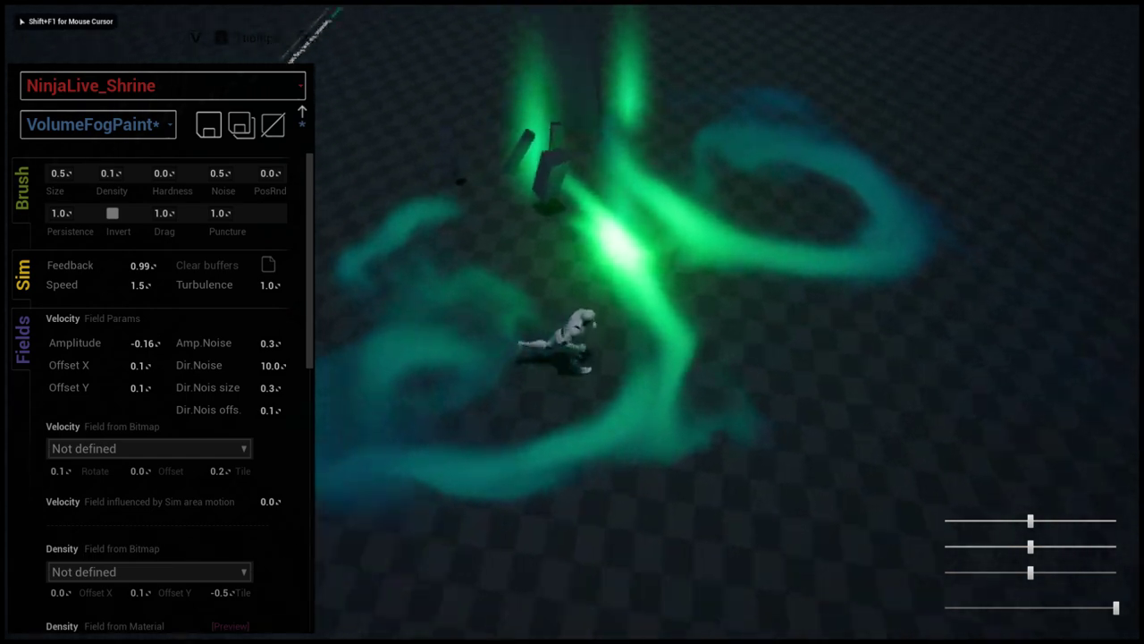
key("shift+F1")
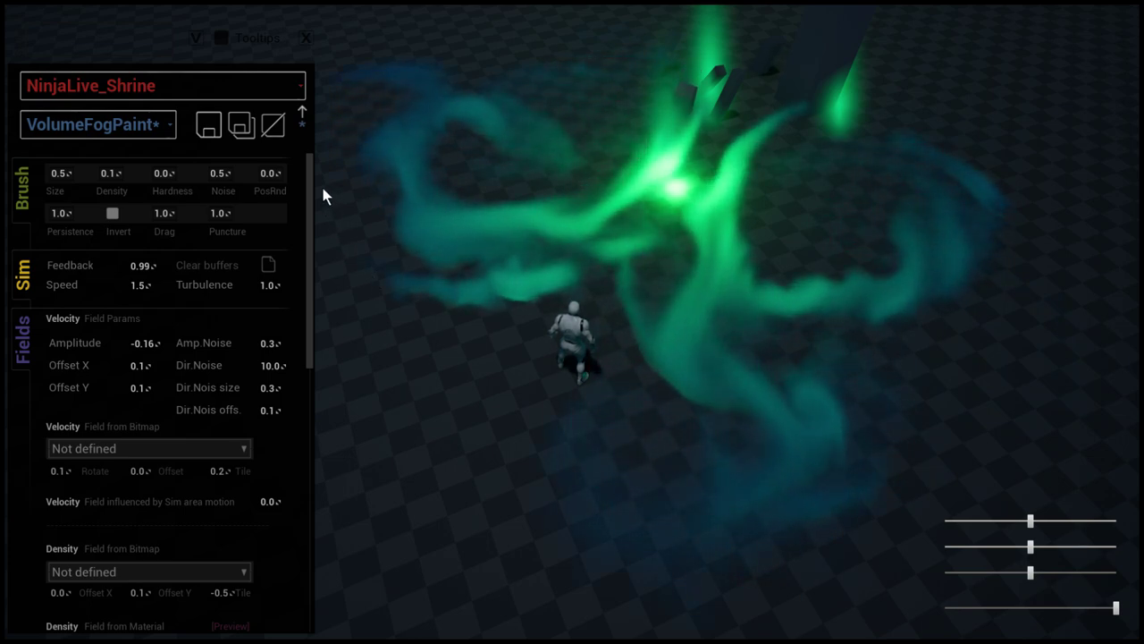
left_click_drag(686, 346, 794, 332)
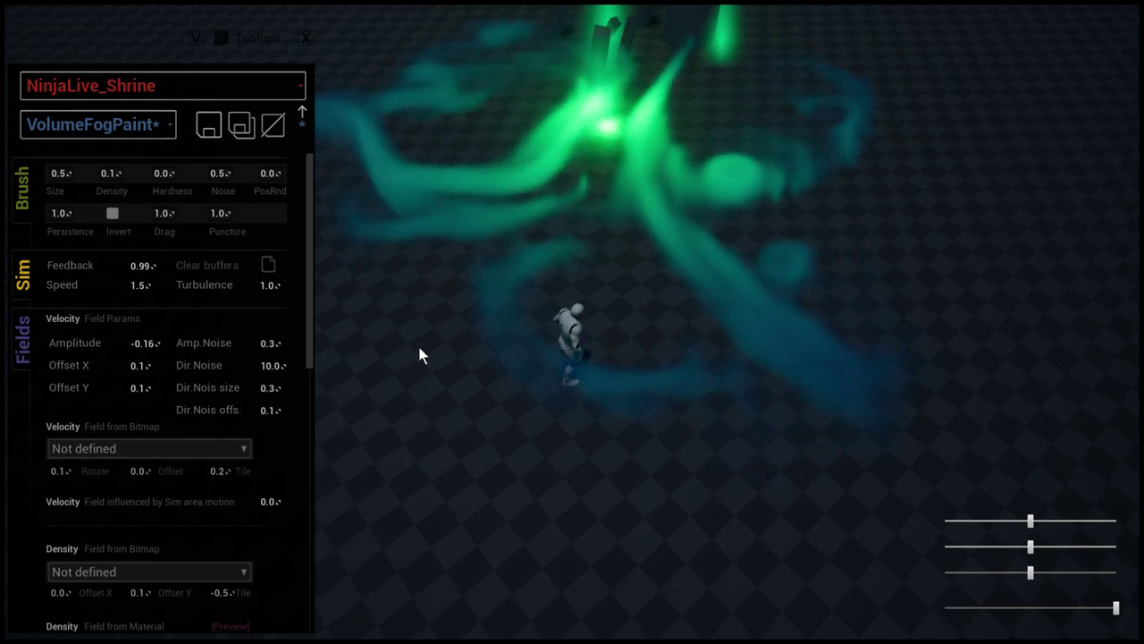
left_click(531, 270)
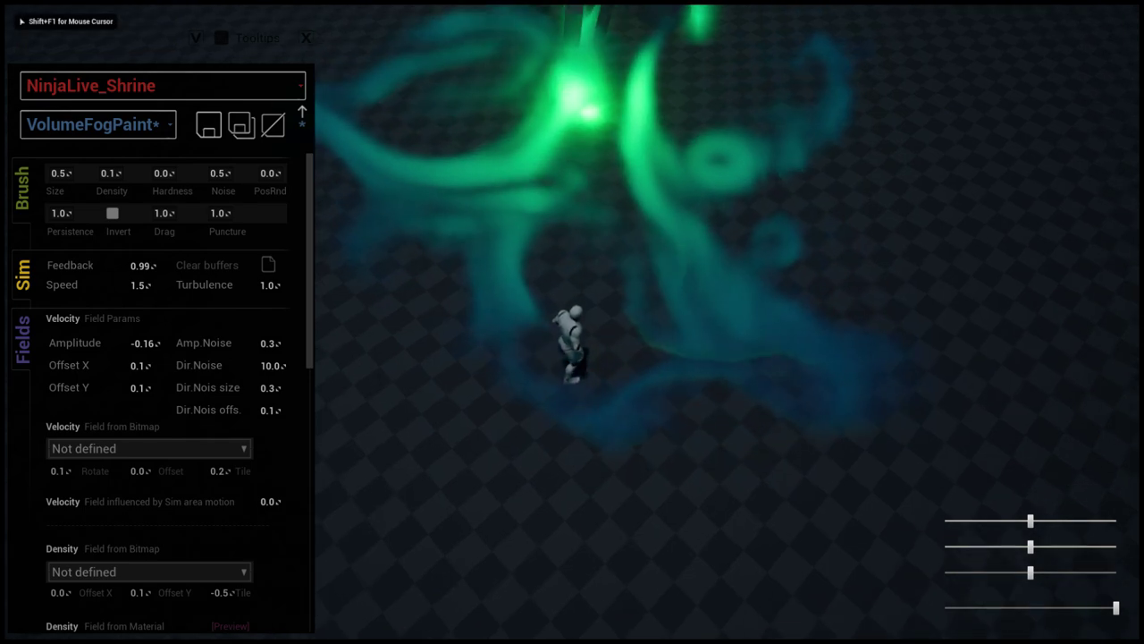
key("w")
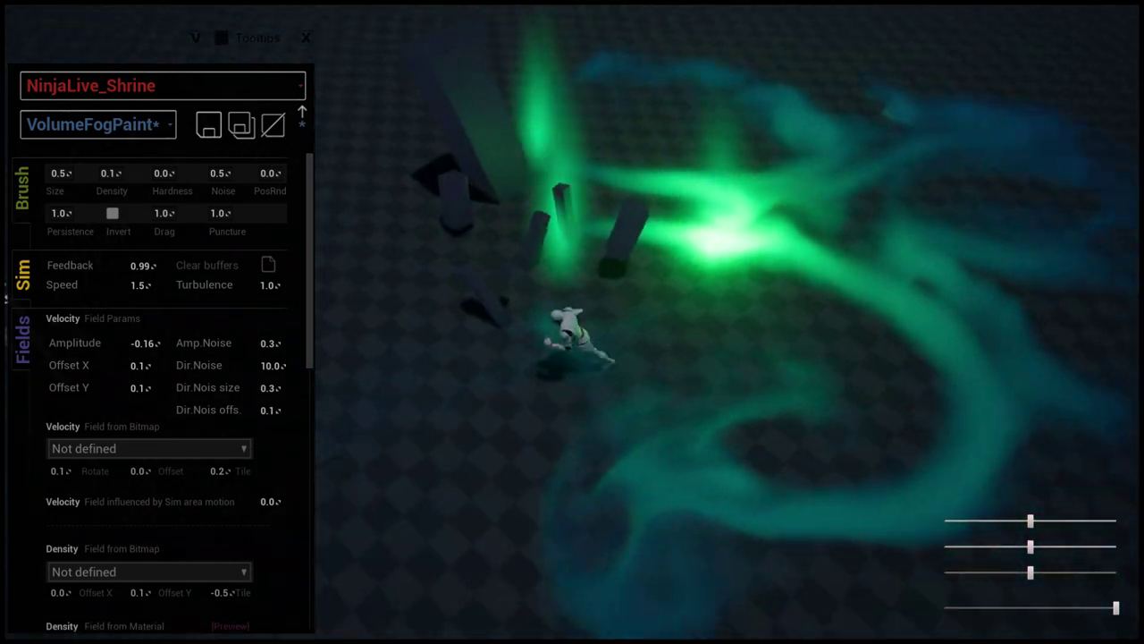
Run the character around the shrine and paint further curling fog trails on the floor on both sides of it
left_click(927, 256)
key("s")
key("shift+F1")
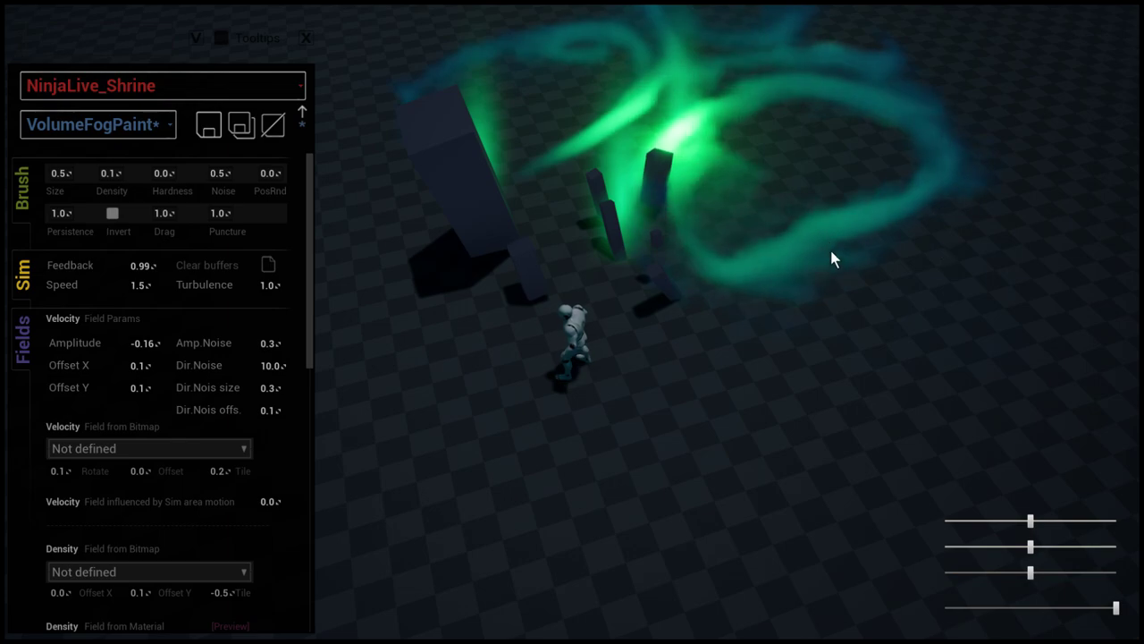
mouse_move(637, 331)
left_mouse_down()
mouse_move(613, 224)
mouse_move(635, 291)
mouse_move(695, 205)
mouse_move(615, 288)
left_mouse_up()
key("w")
left_click_drag(748, 192, 544, 240)
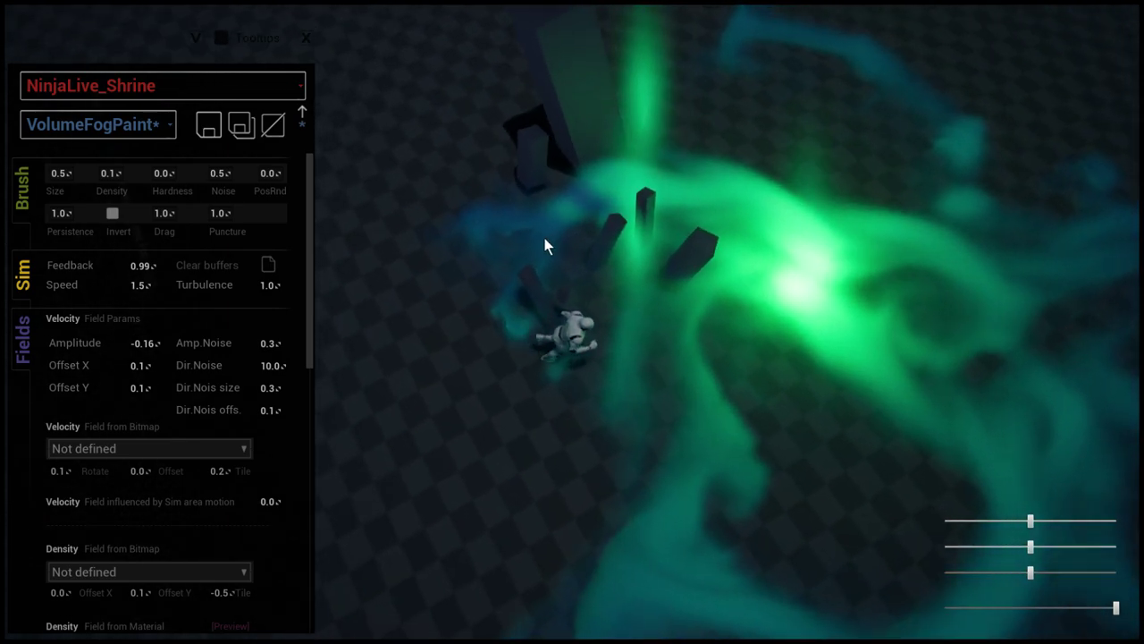
left_click_drag(386, 199, 338, 186)
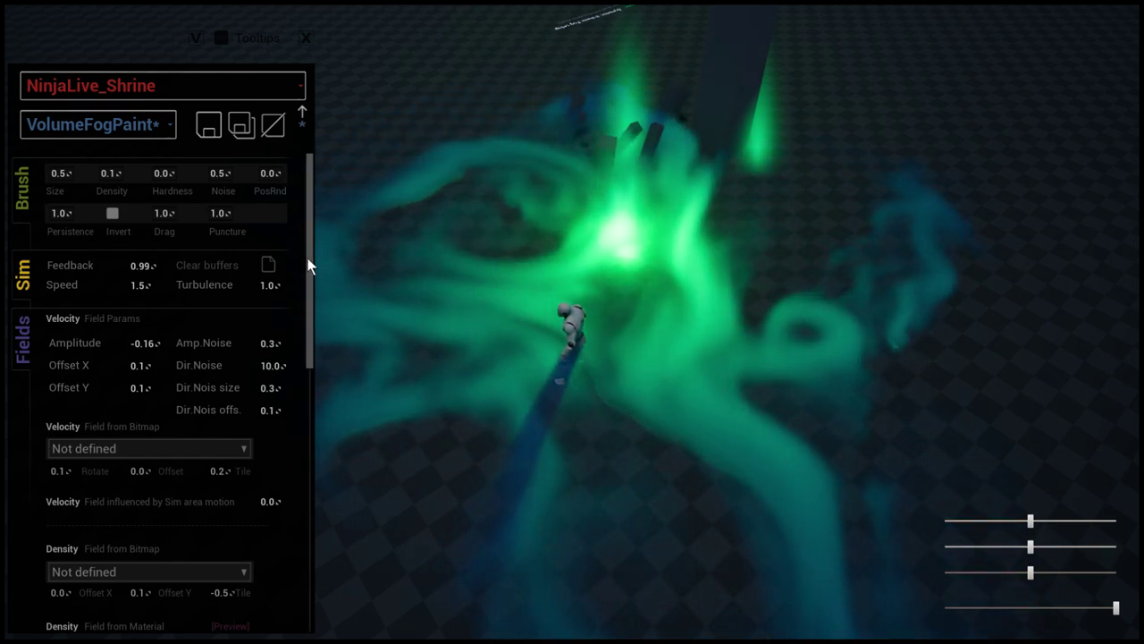
Save the paint buffer, overwrite the VolumeFogPaint preset and end the play session
left_click_drag(308, 260, 314, 493)
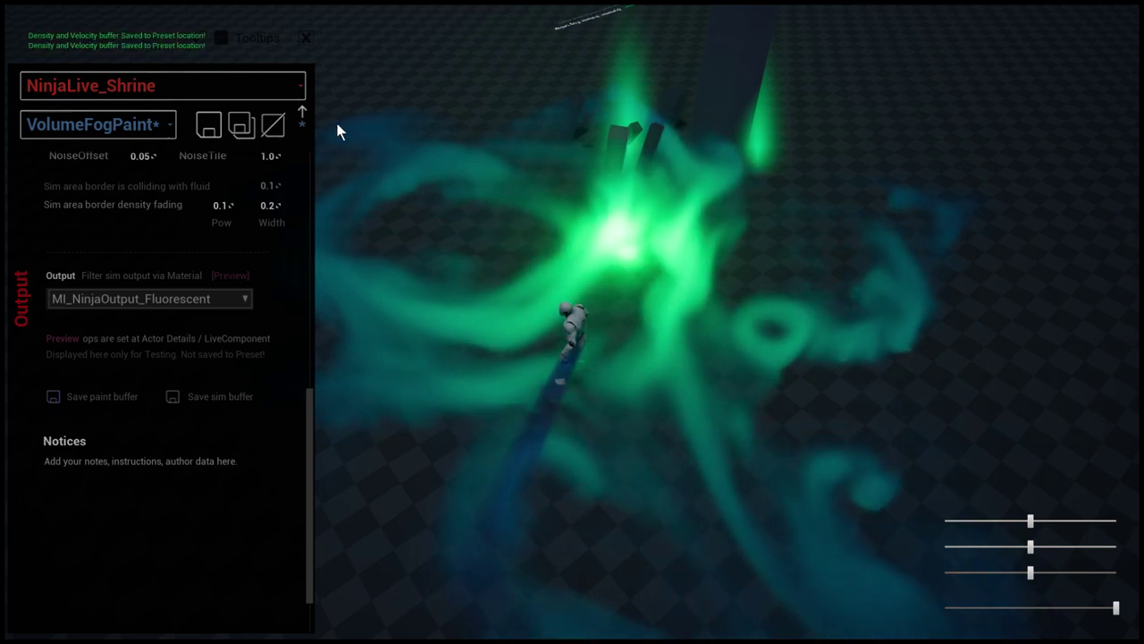
left_click_drag(311, 471, 325, 120)
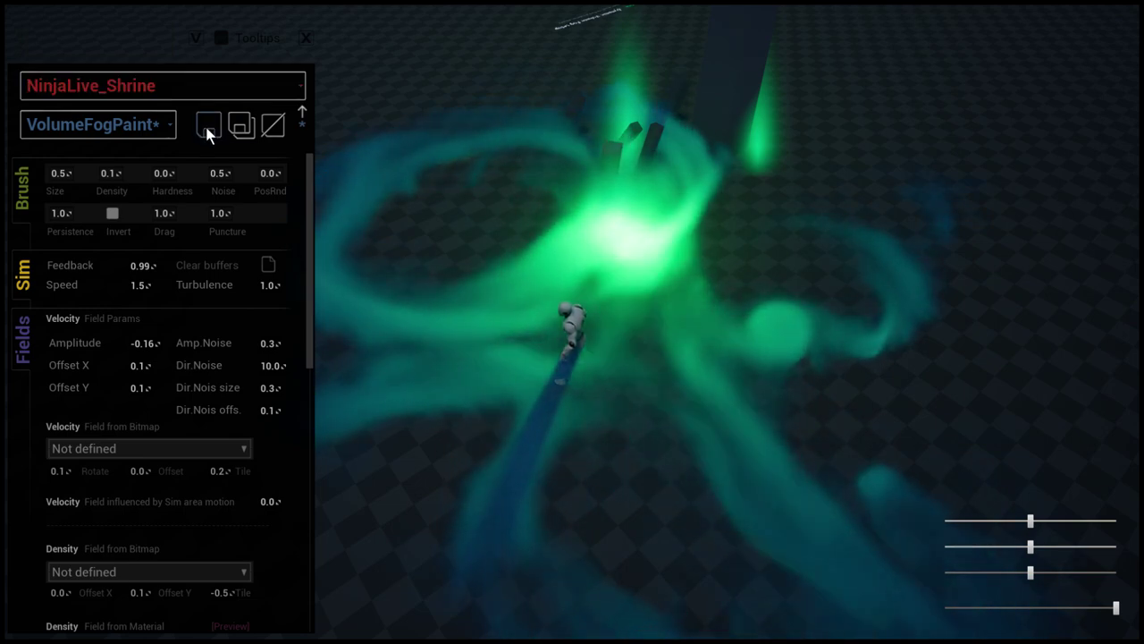
left_click(306, 38)
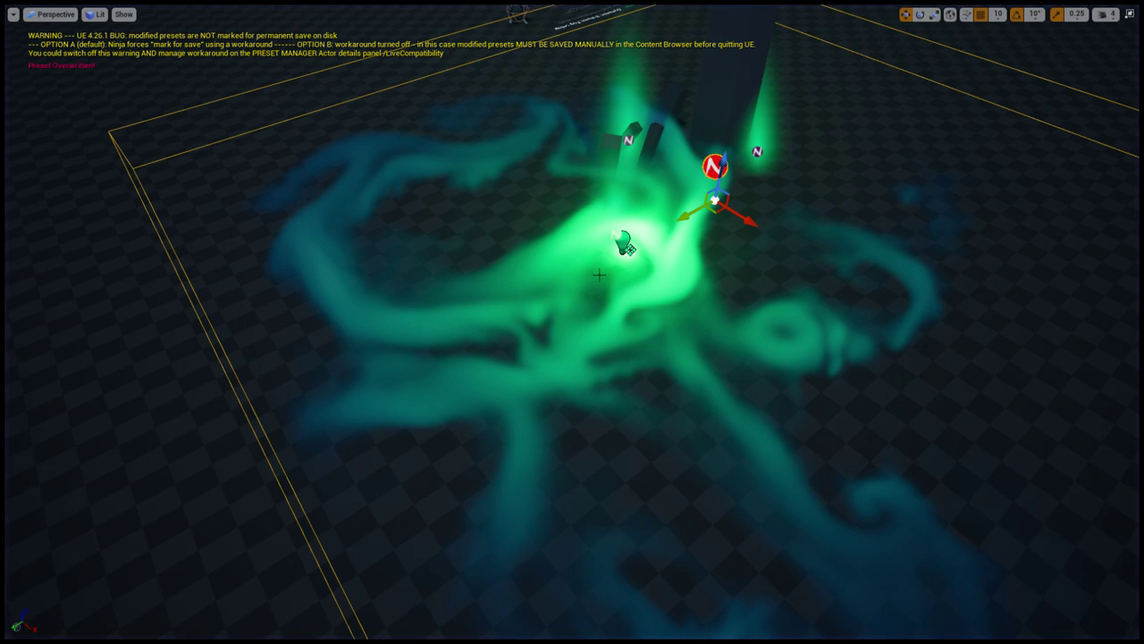
key("F11")
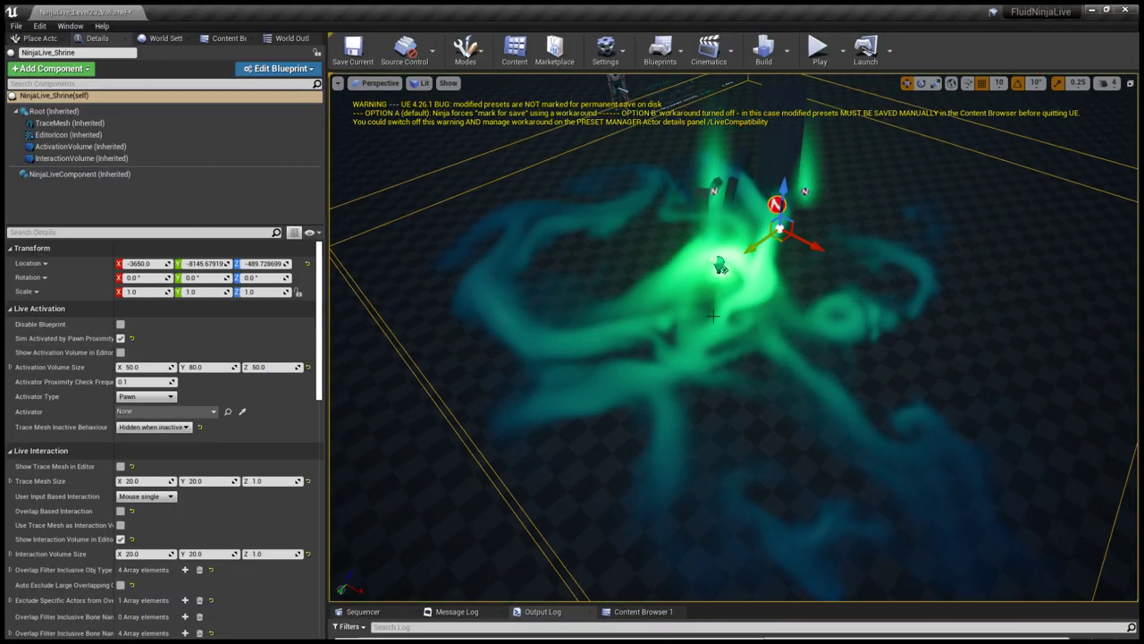
key("F11")
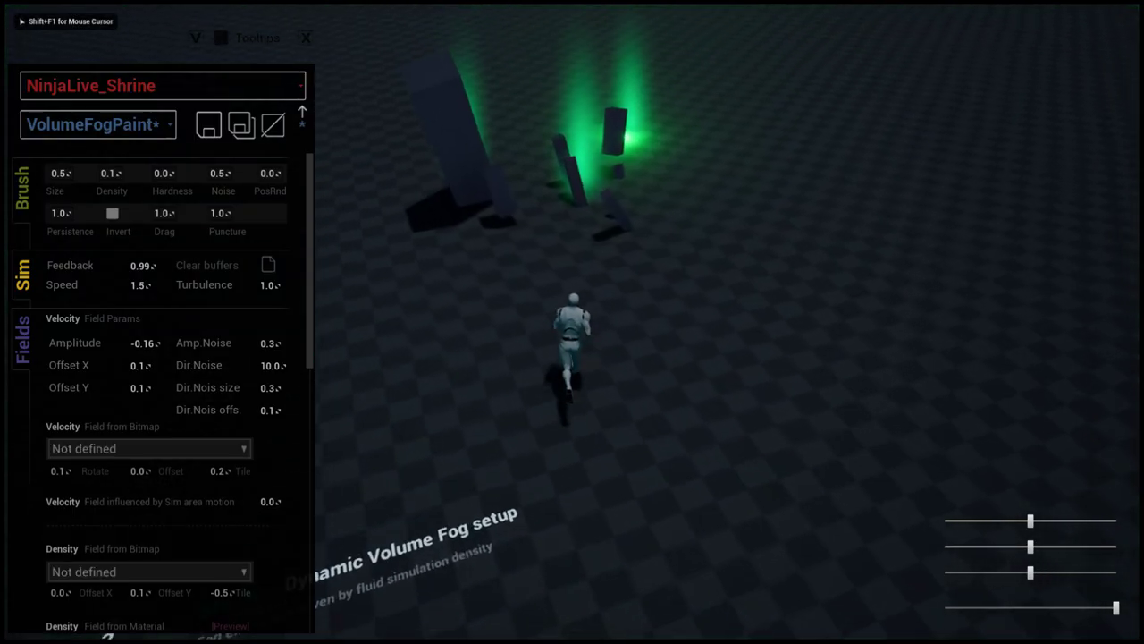
Replay at the shrine and assign T_VolumeFogPaint_Velocity_PaintBuffer_01 as the velocity field bitmap and T_VolumeFogPaint_Density_PaintBuffer_01 as the density field bitmap
left_click_drag(650, 363, 193, 377)
left_click_drag(310, 321, 297, 385)
left_click(147, 286)
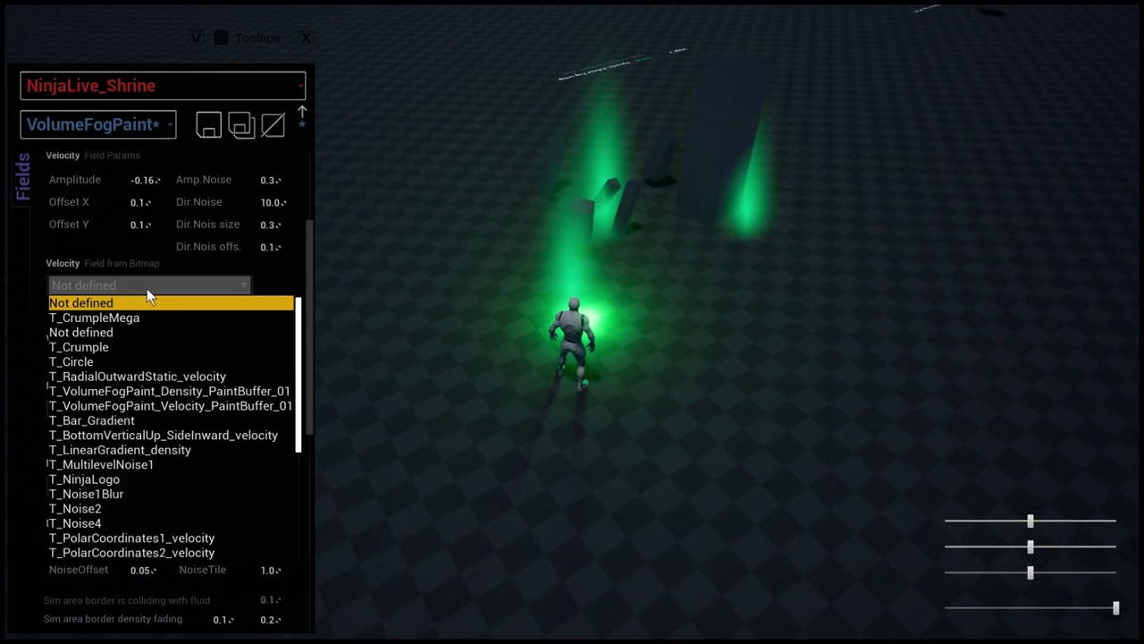
left_click(219, 407)
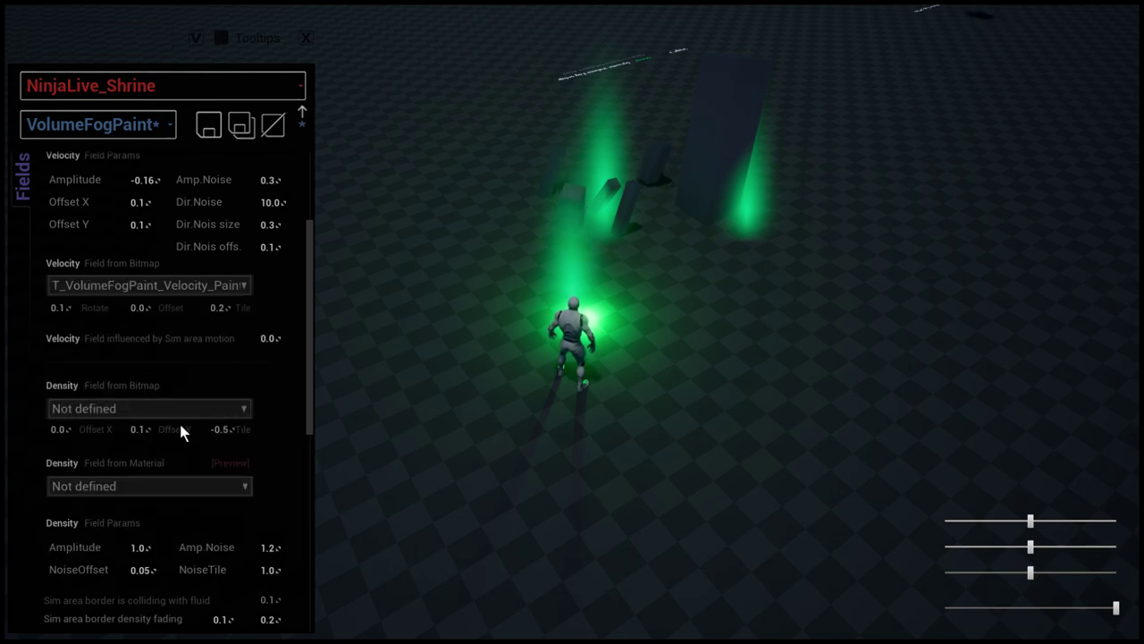
left_click(120, 408)
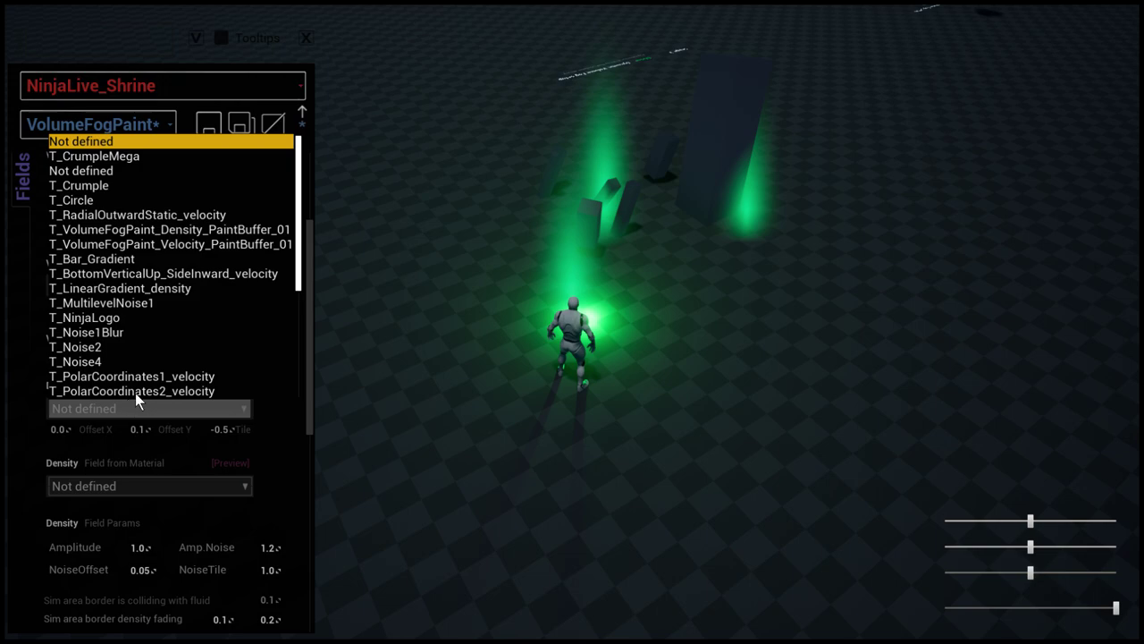
left_click(224, 230)
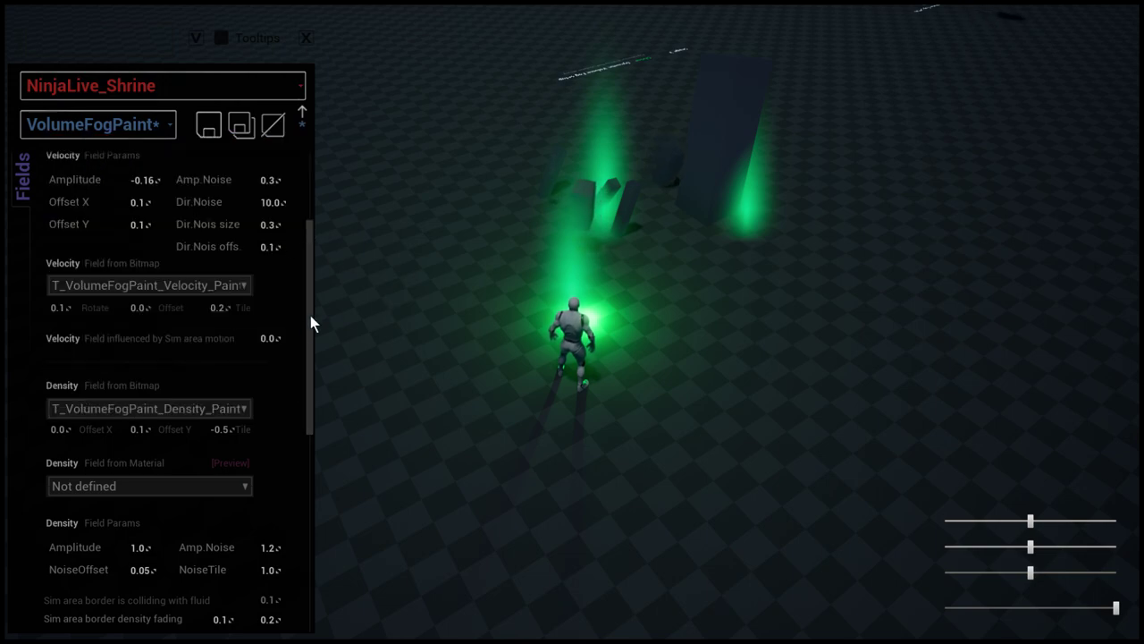
Set the velocity Amplitude to 1, the density Amplitude to 10 and the density bitmap's Offset Y and Tile to 0
left_click_drag(308, 338, 315, 169)
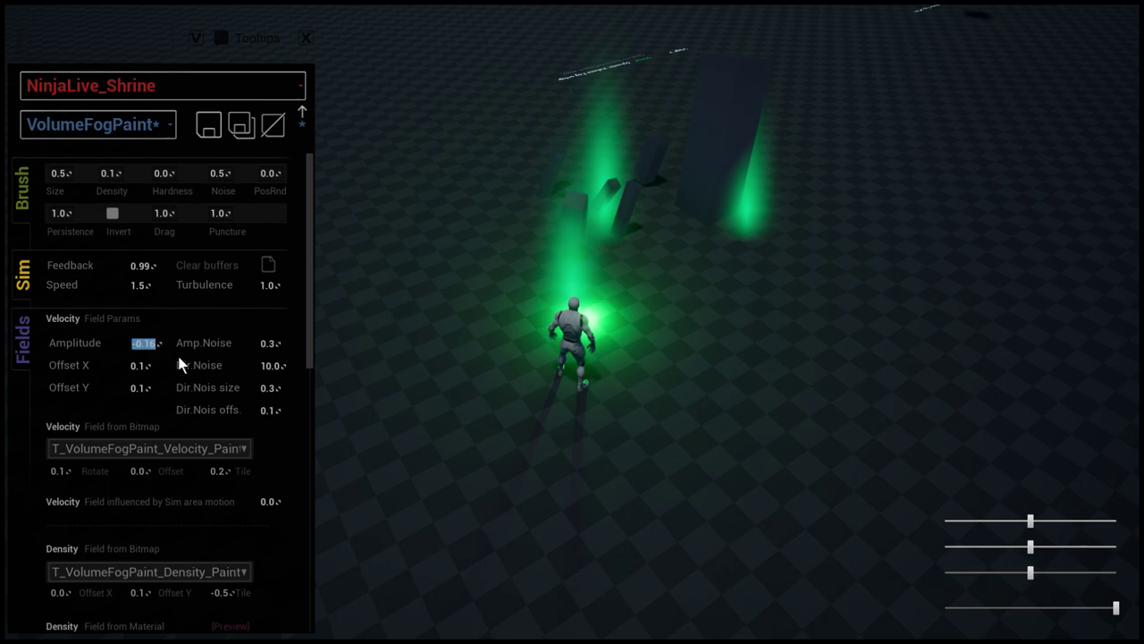
left_click(225, 360)
left_click_drag(308, 322, 318, 433)
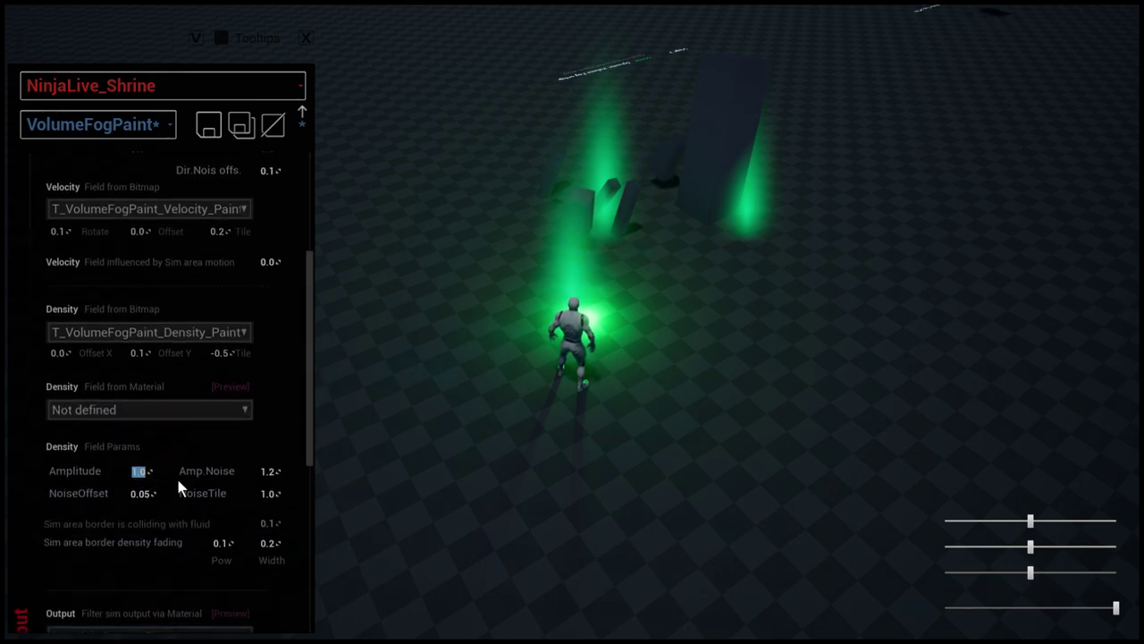
type("10")
key("Return")
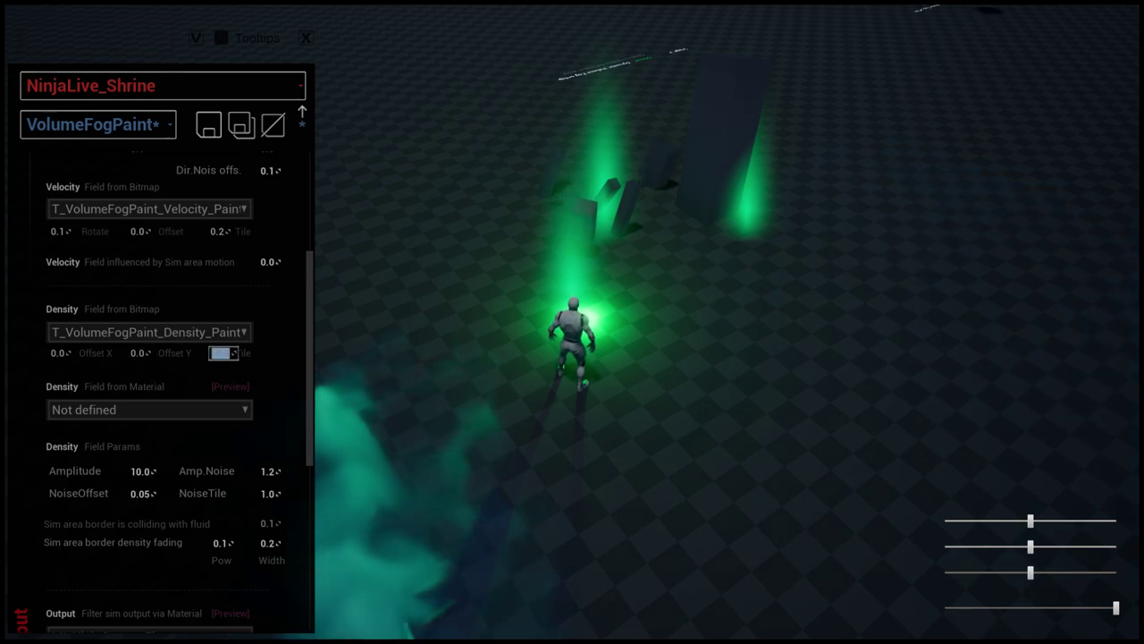
left_click(664, 349)
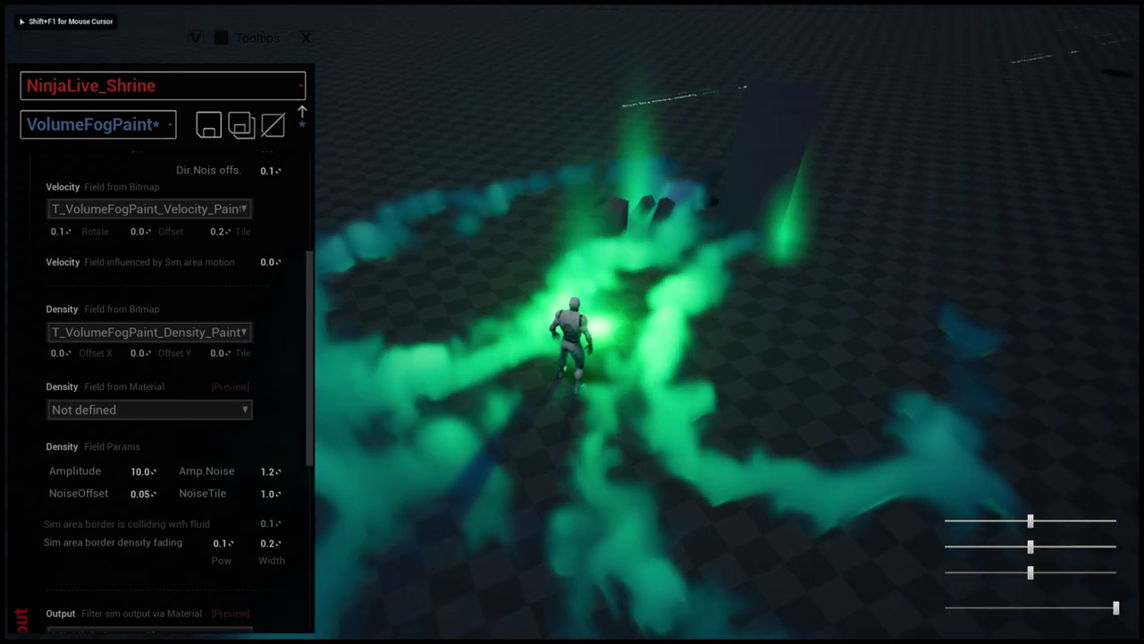
key("s")
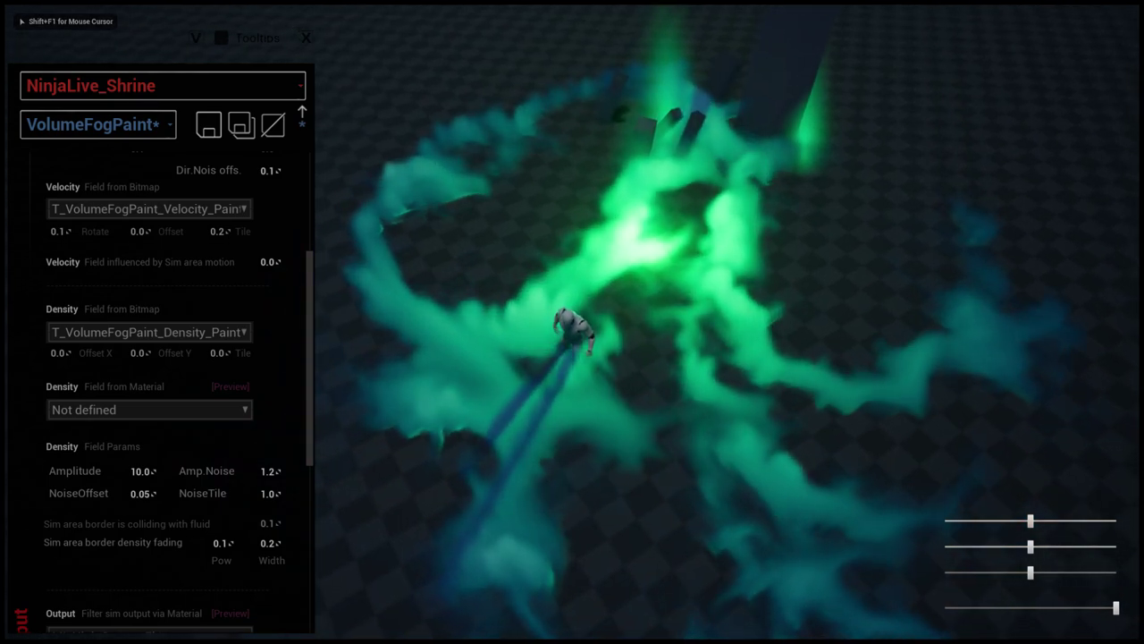
Set Offset X and Offset Y of the velocity field parameters to 0
key("shift+F1")
scroll(313, 364, "up", 5)
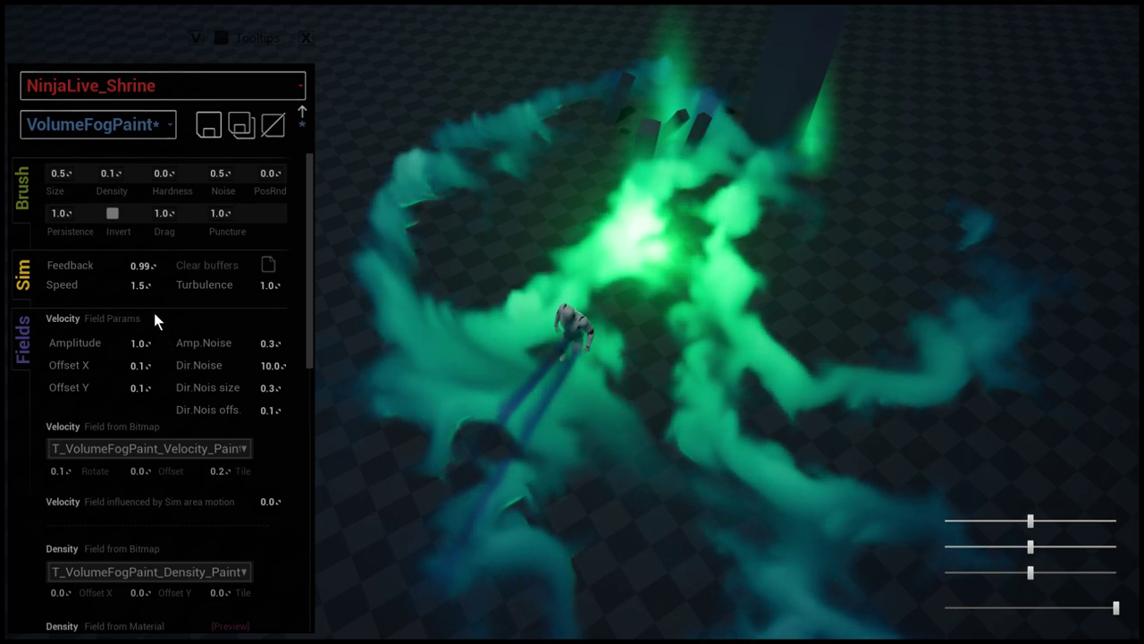
left_click(143, 387)
type("0")
key("Return")
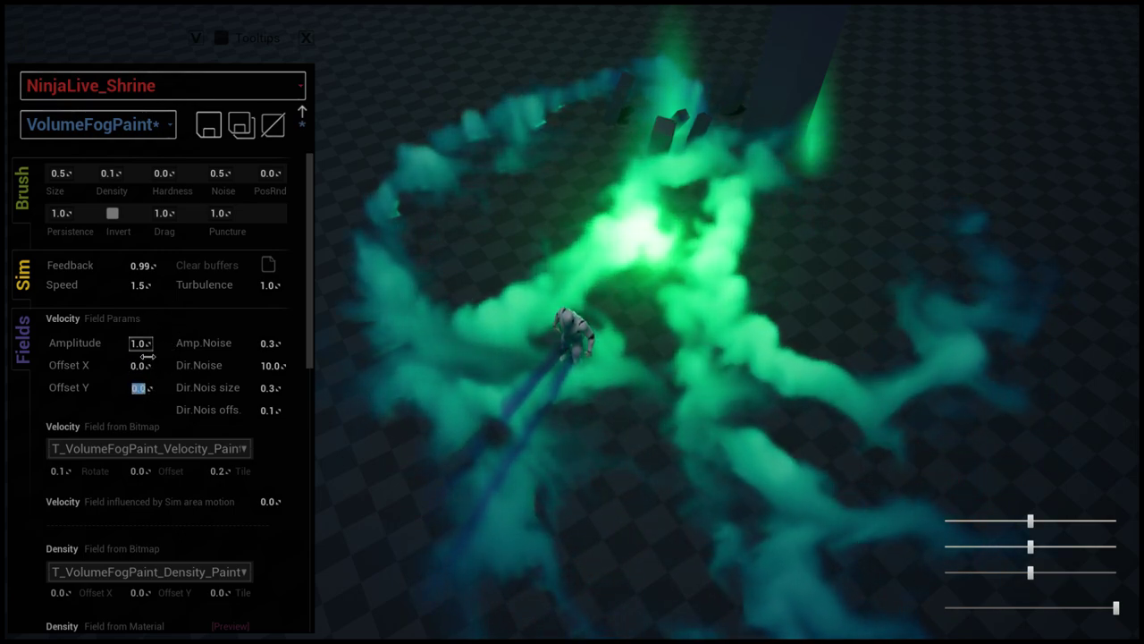
Raise the velocity Amplitude to 10 and 20, and run the character back to judge the fog's motion
type("5")
key("Return")
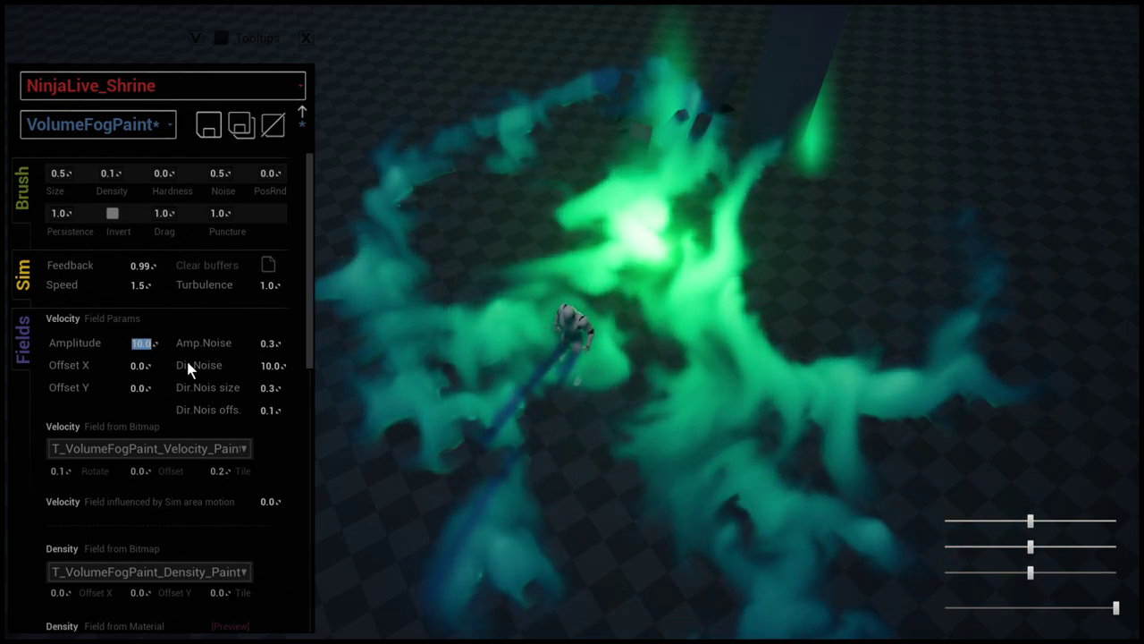
type("20")
key("Return")
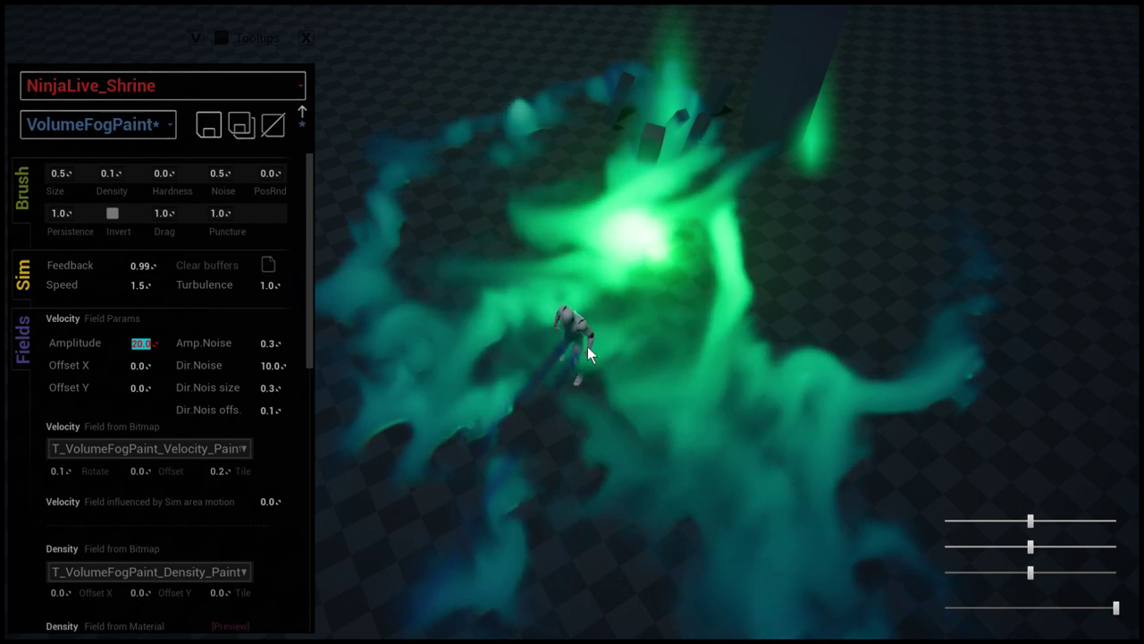
left_click(587, 346)
key("s")
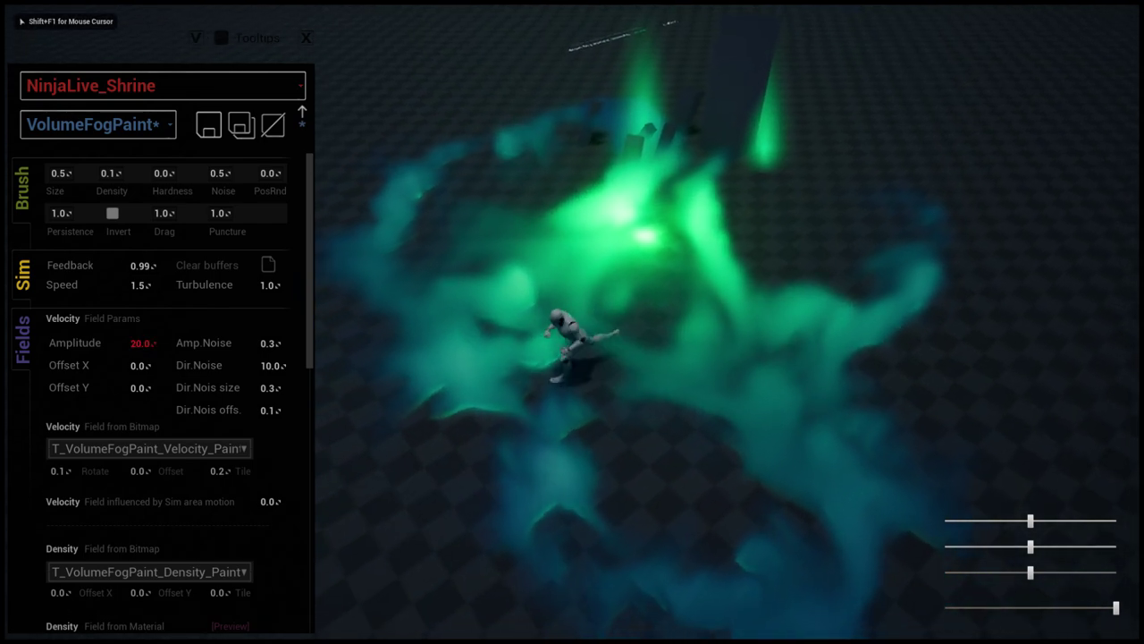
Try a velocity Amplitude of 50 and run the character around the fog to judge the effect
key("shift+F1")
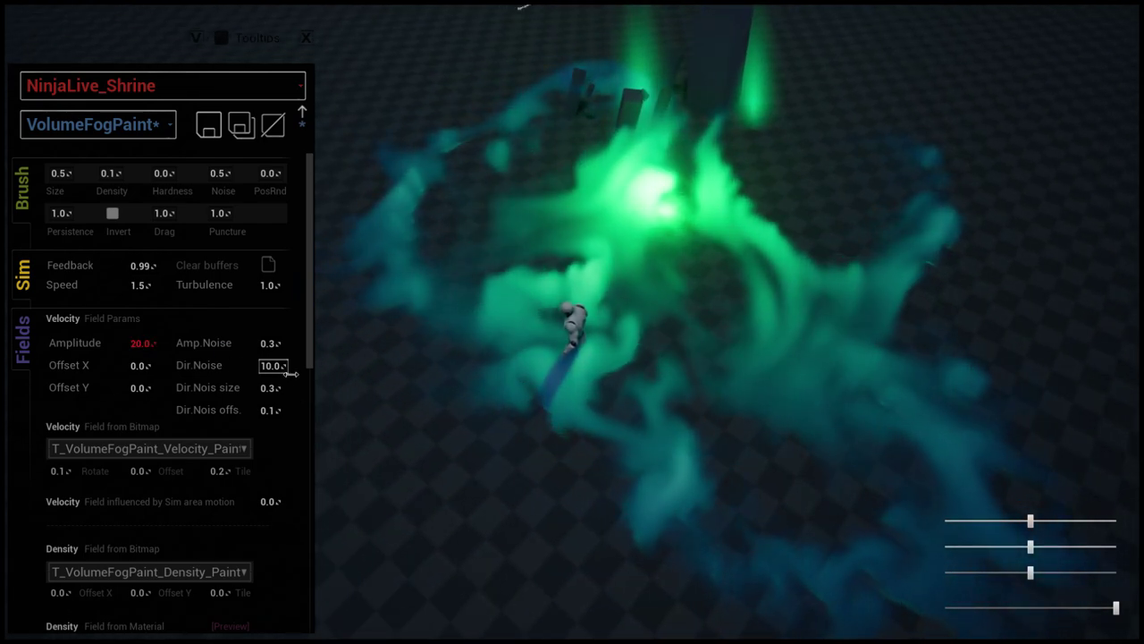
left_click(145, 343)
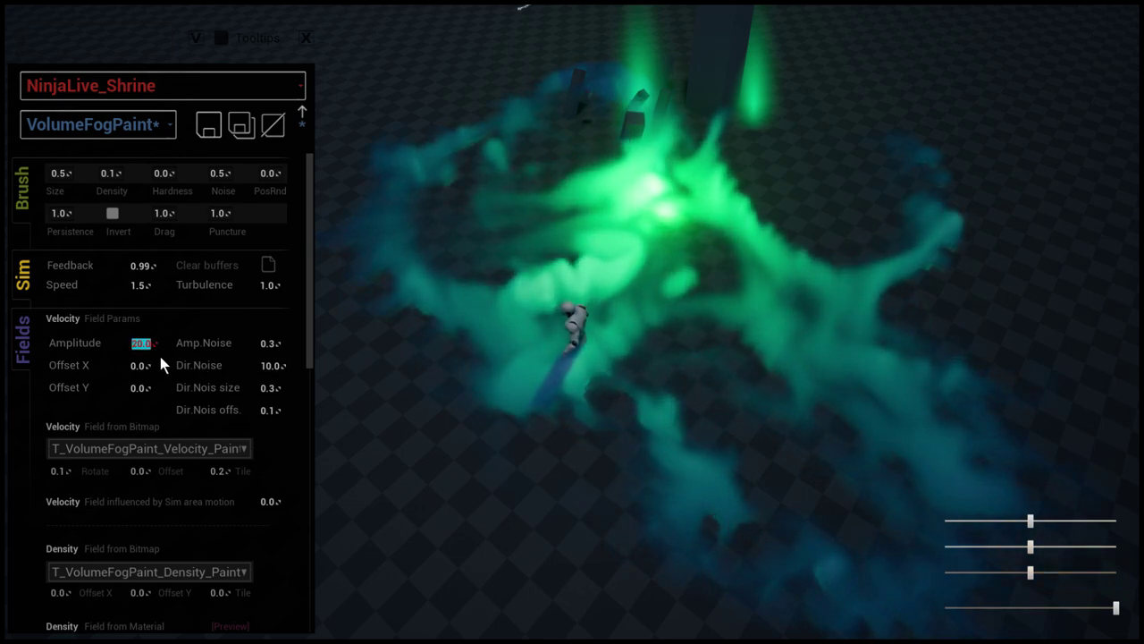
type("50")
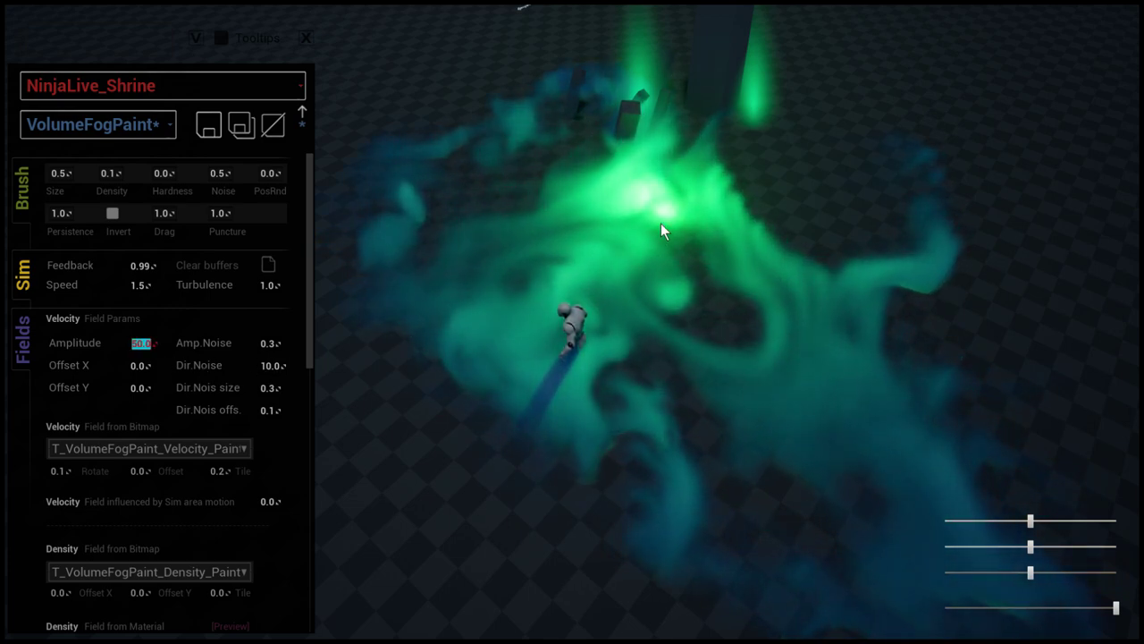
left_click(660, 223)
key("d")
key("a")
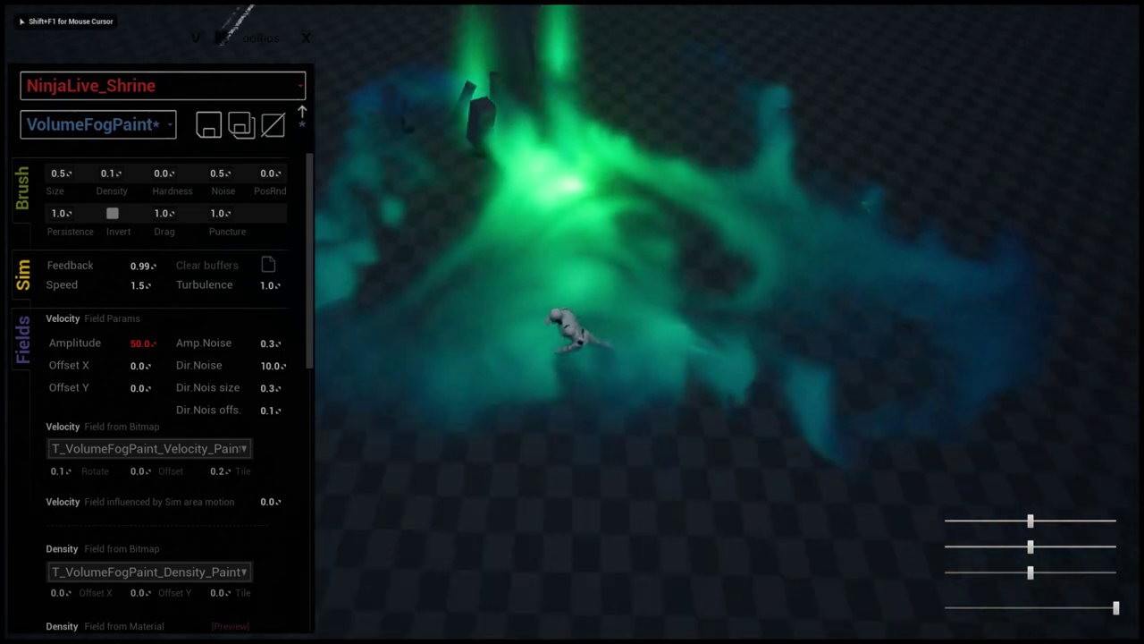
key("d")
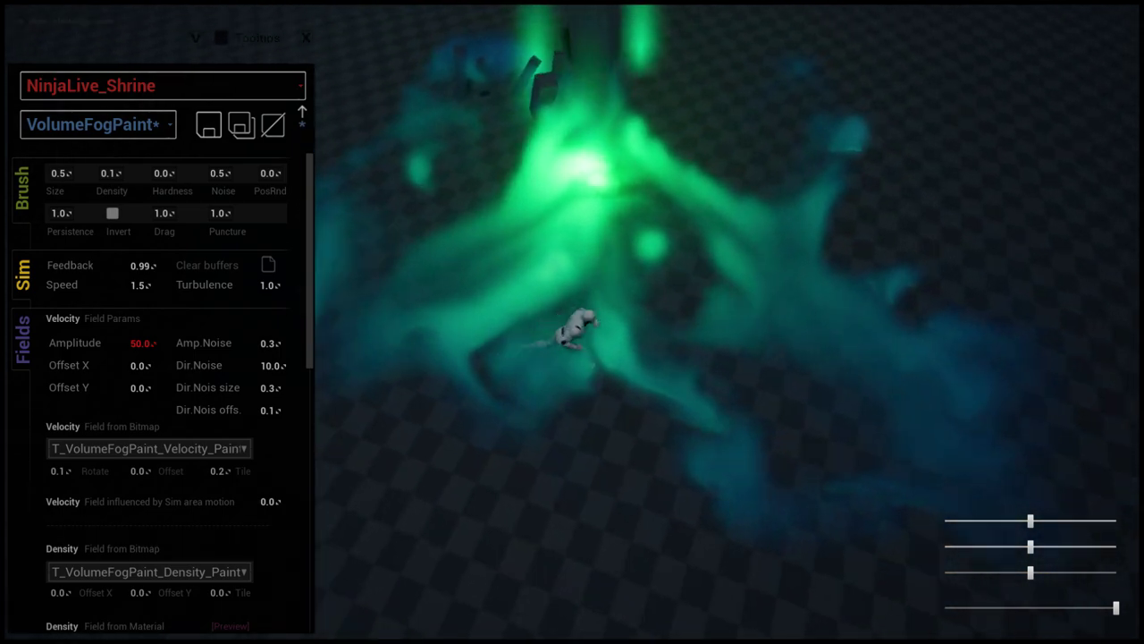
key("w")
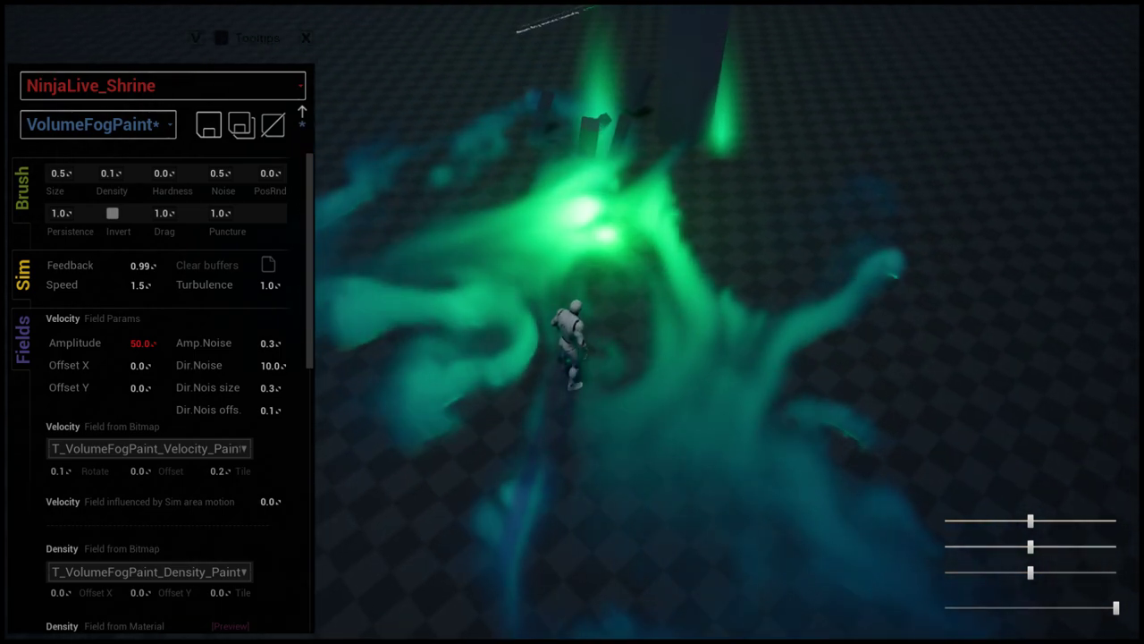
key("a")
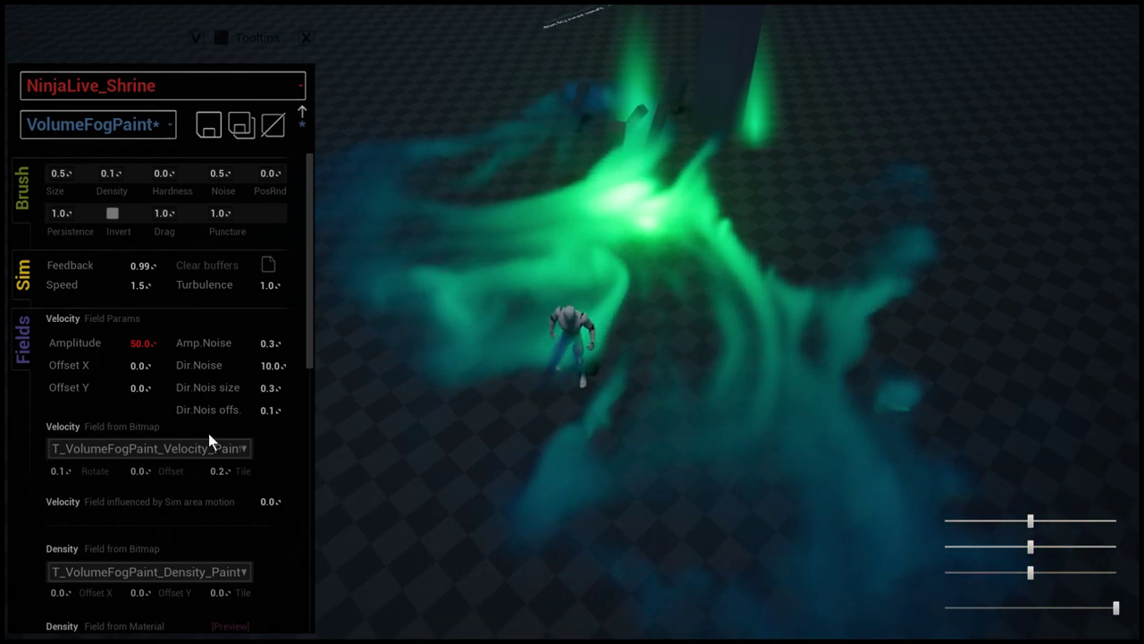
Set the velocity bitmap's Tile to 0 and run the character through the fog to check it
left_click(229, 474)
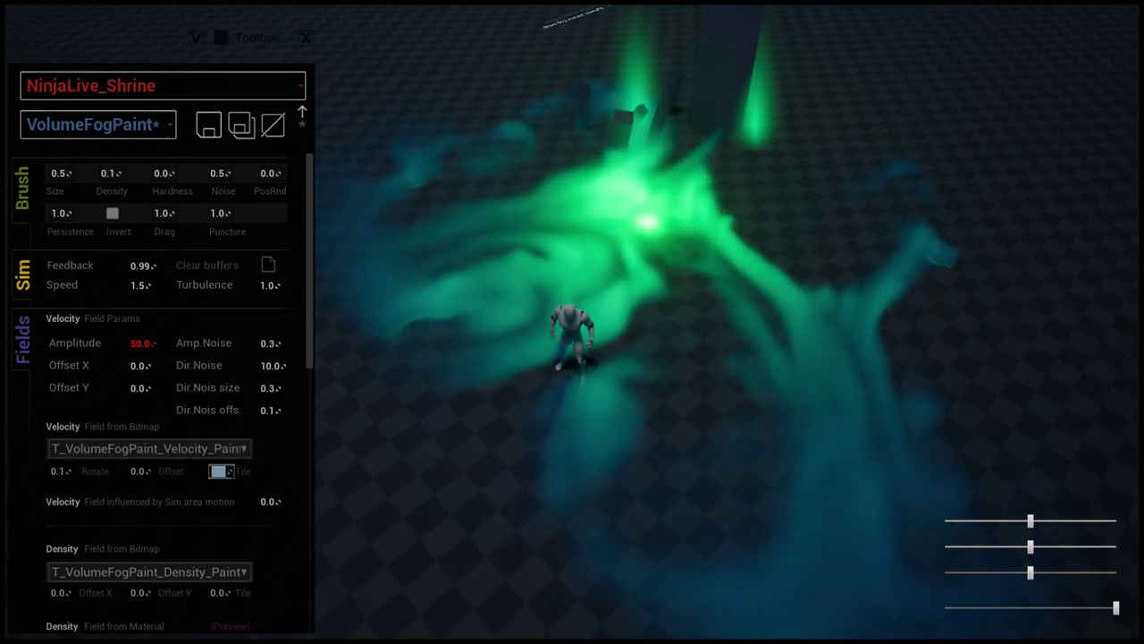
left_click(562, 270)
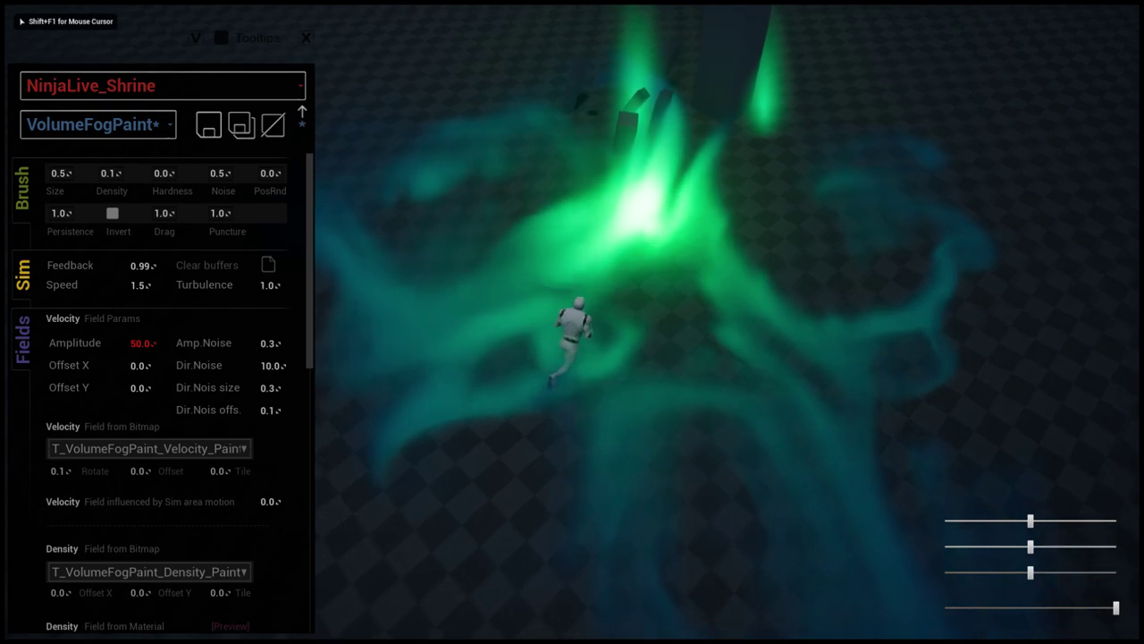
key("shift+F1")
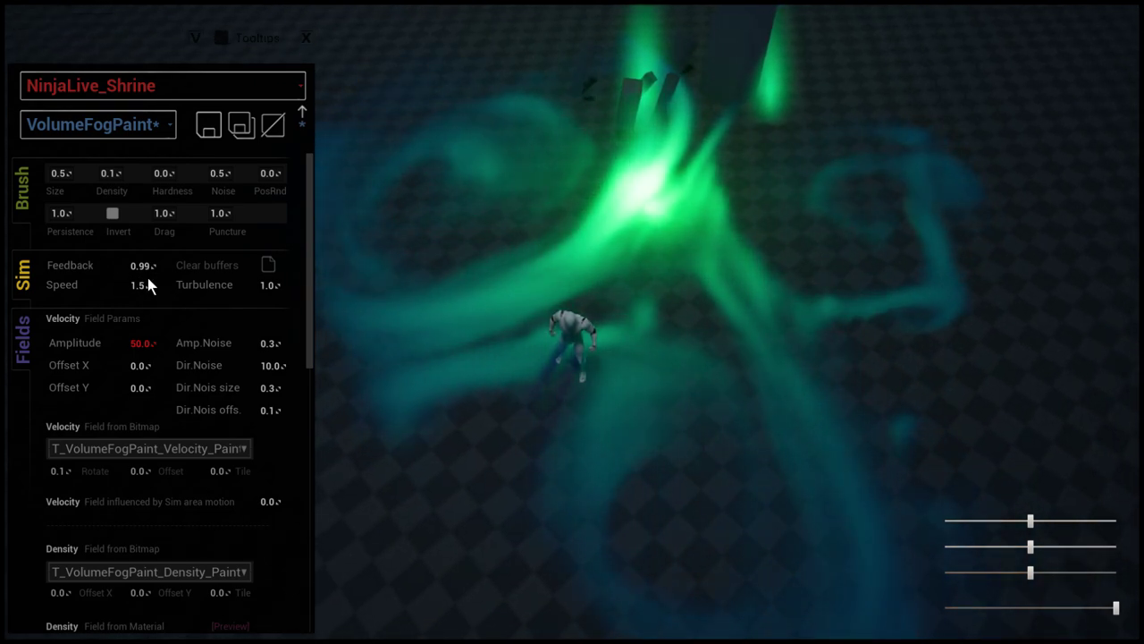
Set the velocity Amplitude to 20 and overwrite the VolumeFogPaint preset with the current settings
left_click(147, 347)
type("20")
key("Return")
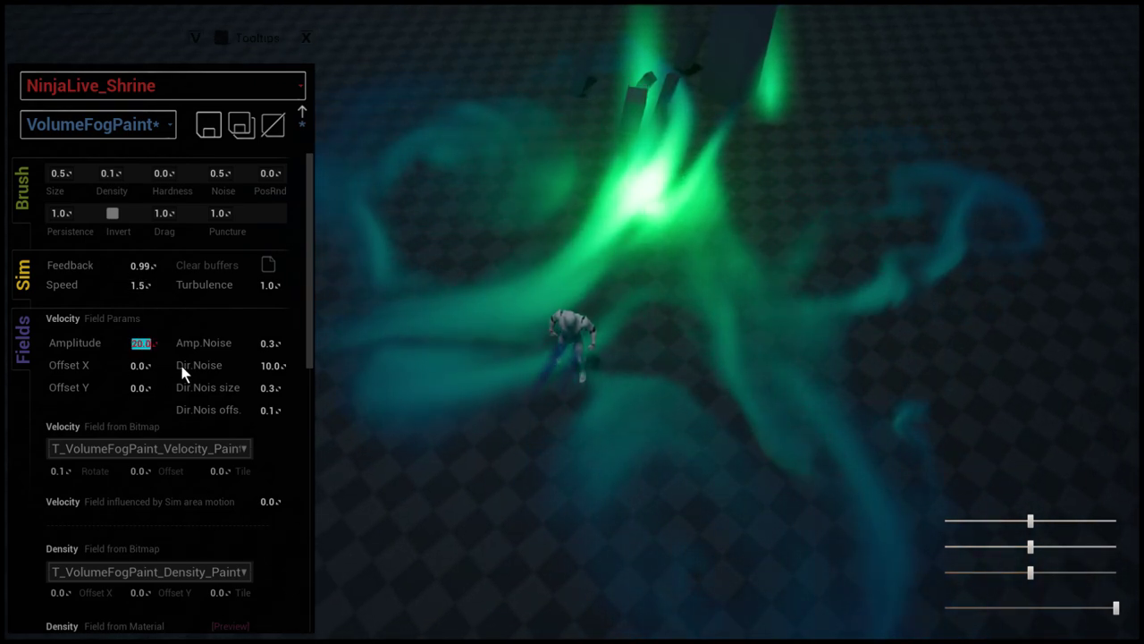
left_click(700, 248)
key("shift+F1")
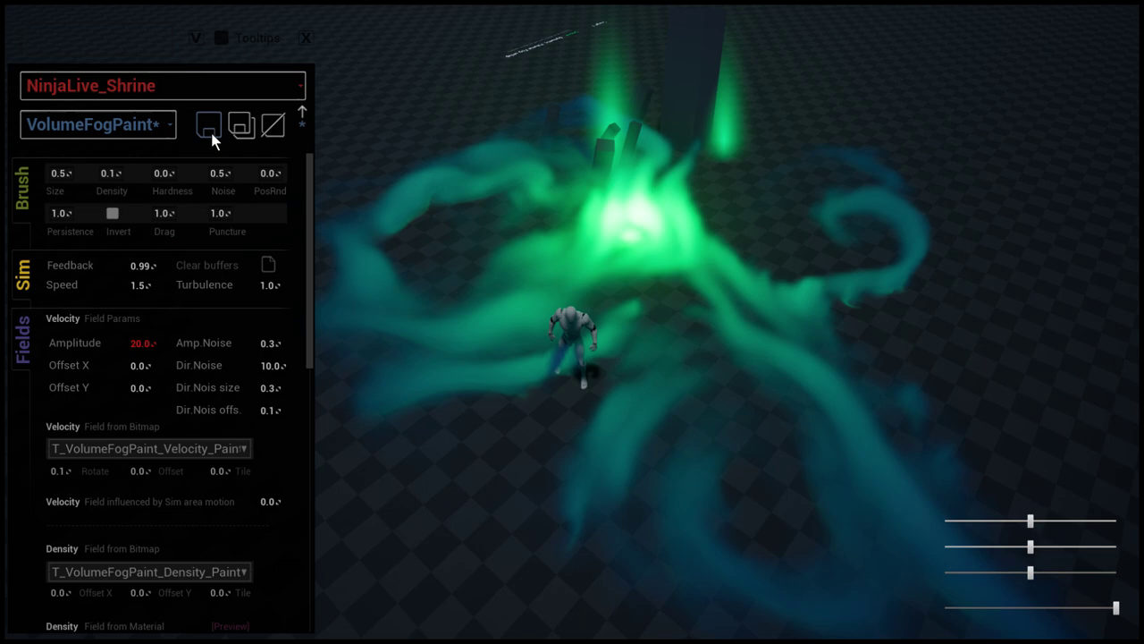
left_click(208, 129)
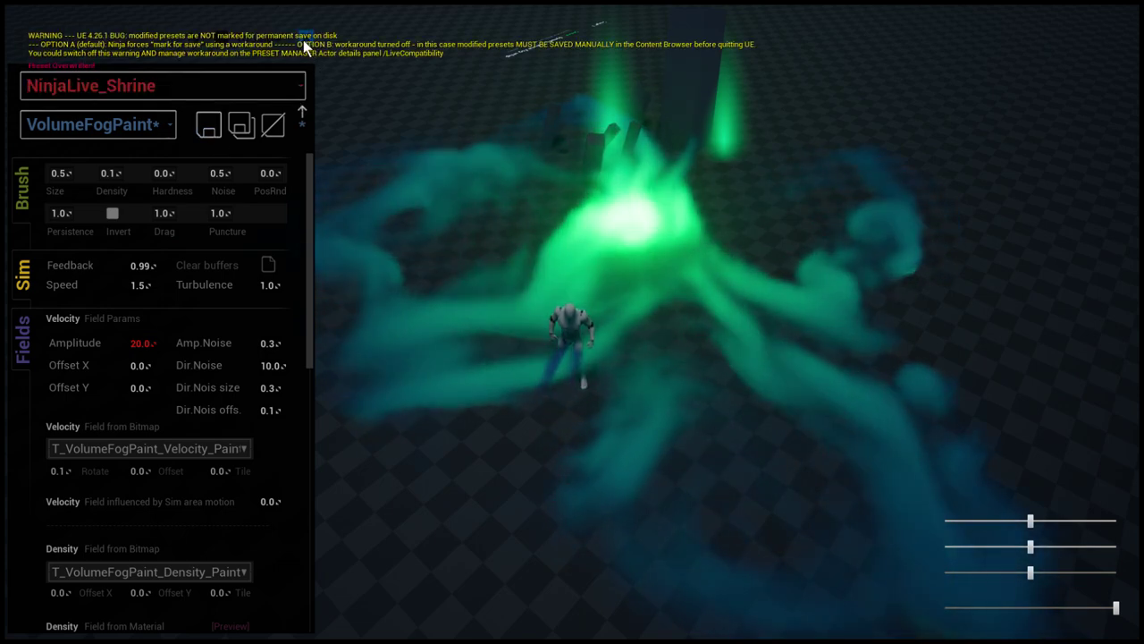
Stop and restart the play session, and run the character through the shrine fog to check the saved VolumeFogPaint preset
key("Escape")
right_click_drag(689, 236, 740, 252)
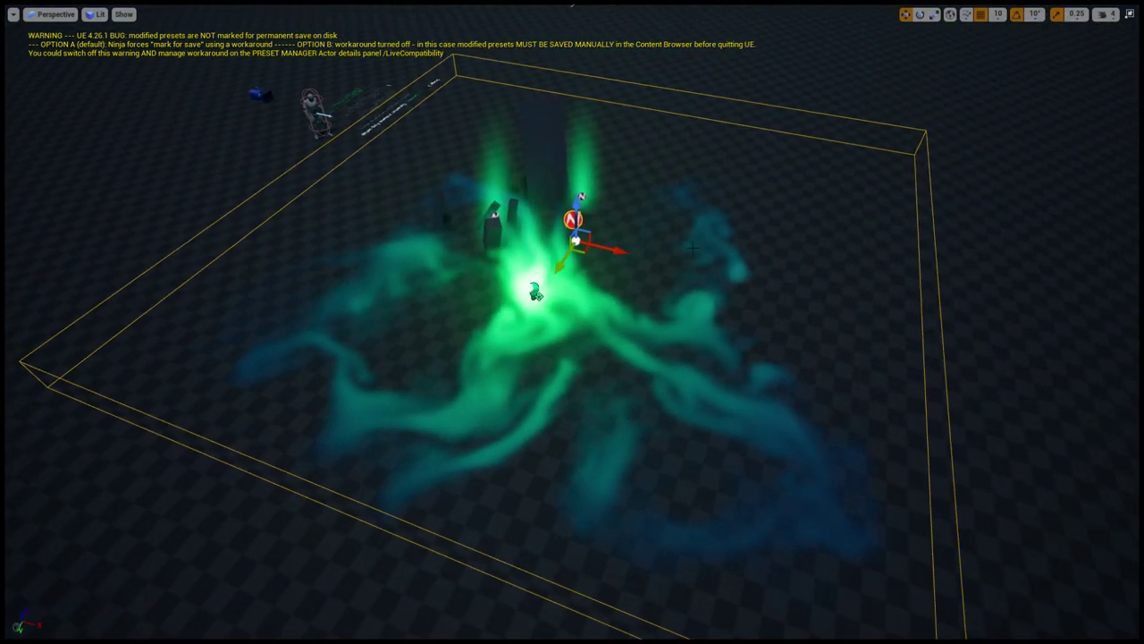
key("alt+p")
key("w")
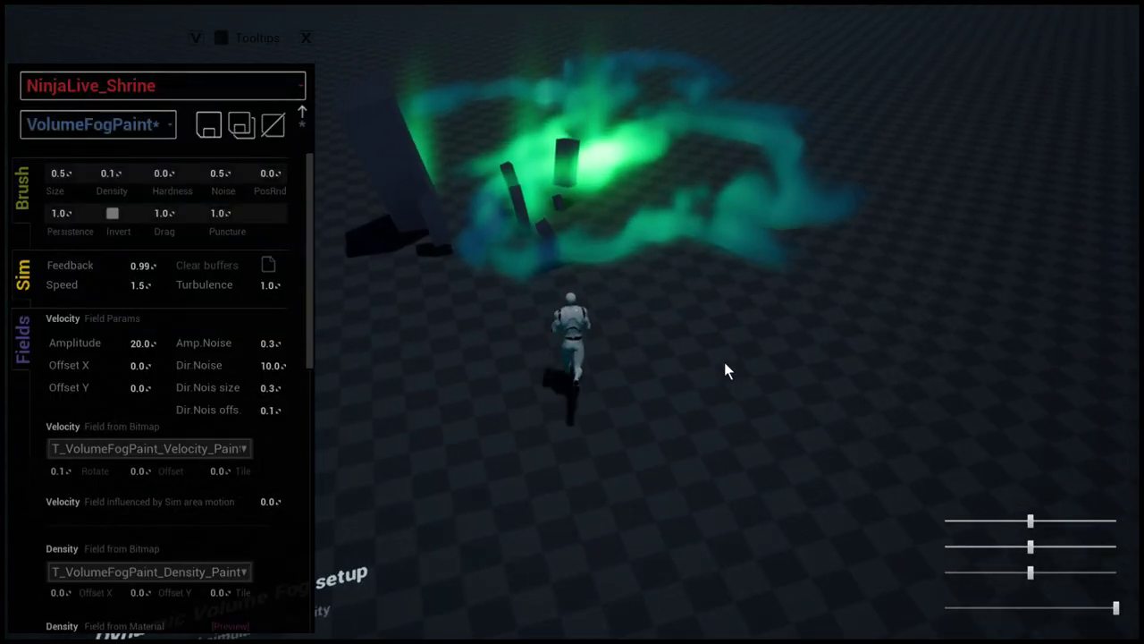
key("d")
key("d")
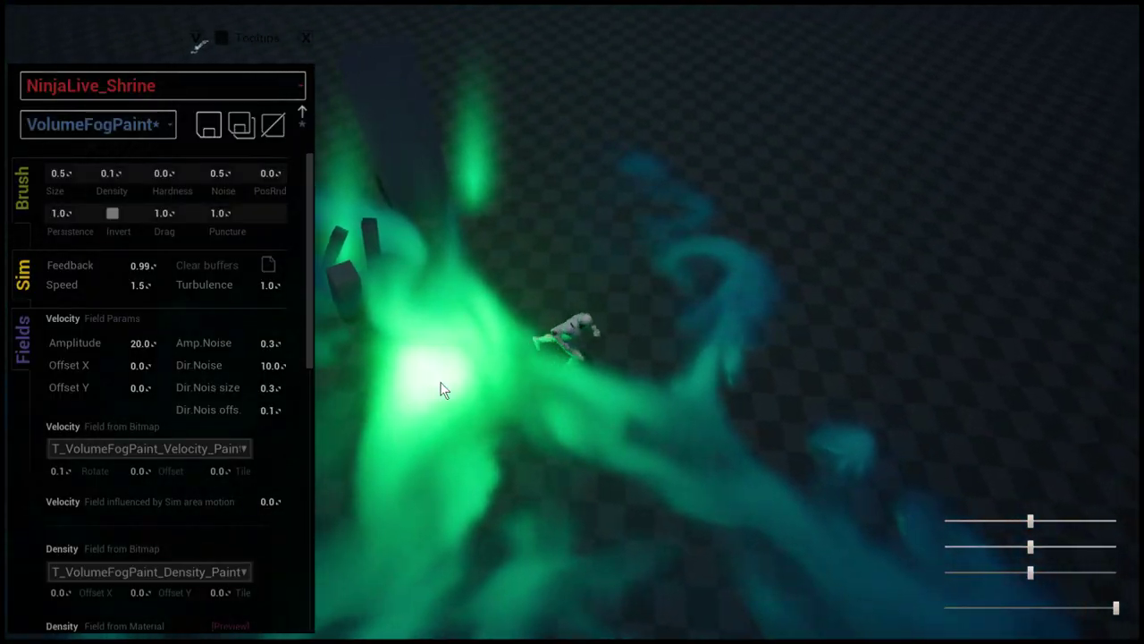
key("s")
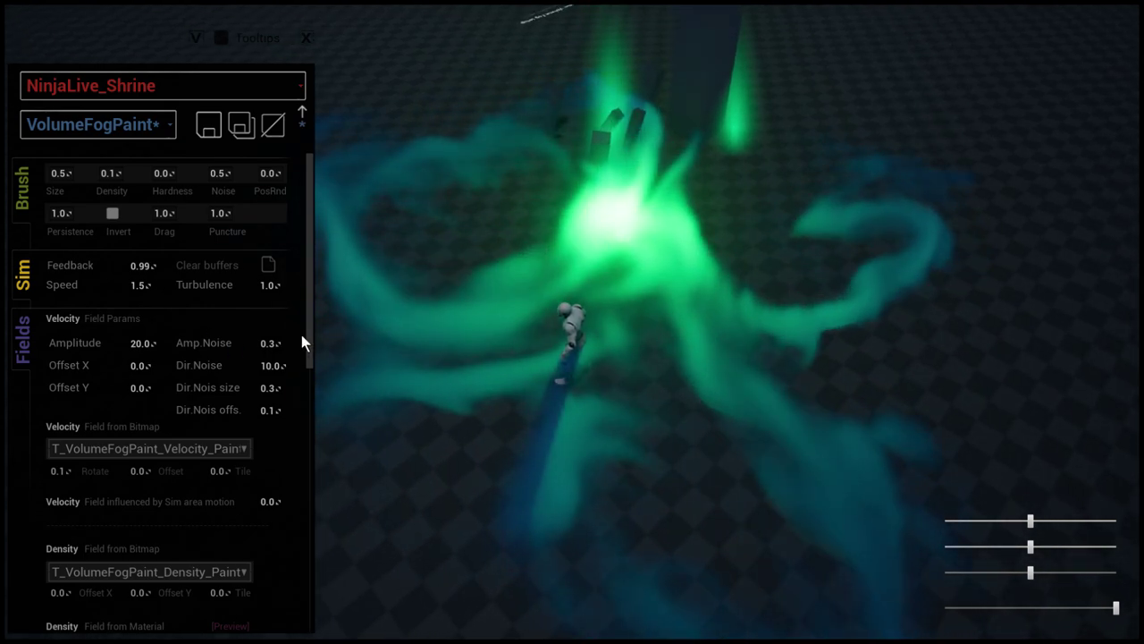
Review the preset's settings as far as the paint buffer saving option, and move the character around the fog again
left_click_drag(304, 338, 320, 543)
scroll(236, 519, "down", 2)
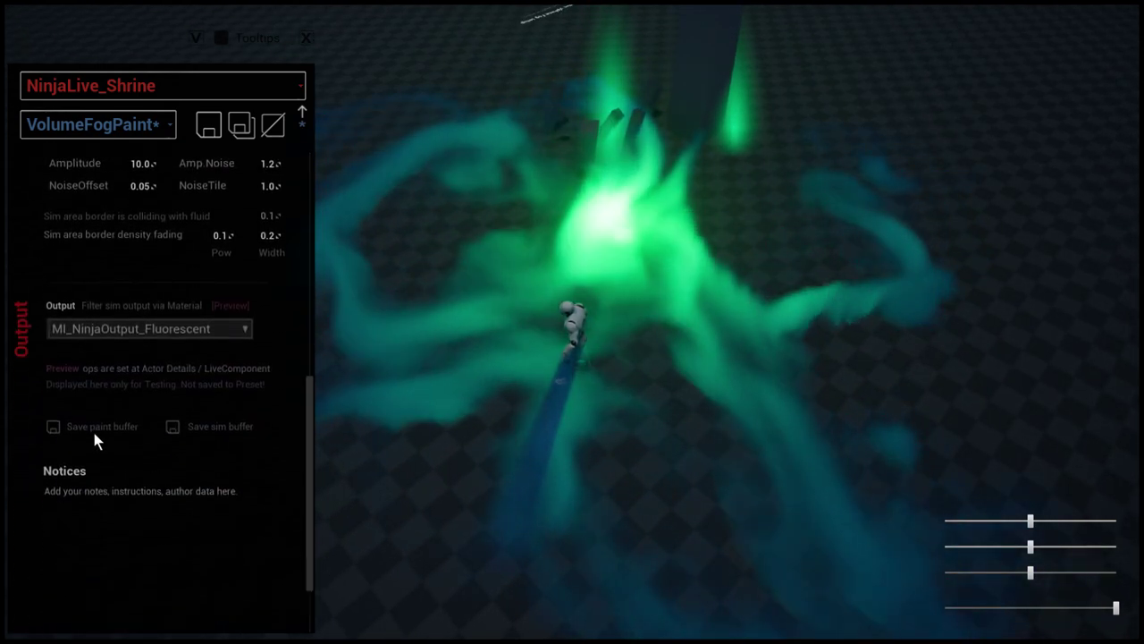
left_click_drag(304, 455, 317, 254)
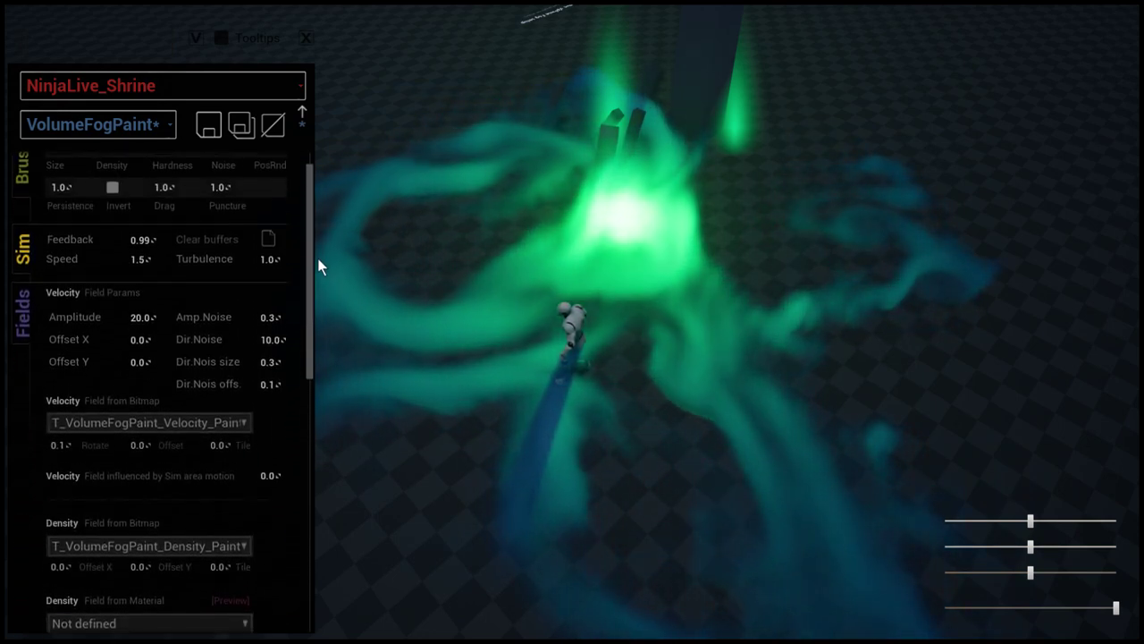
left_click(641, 298)
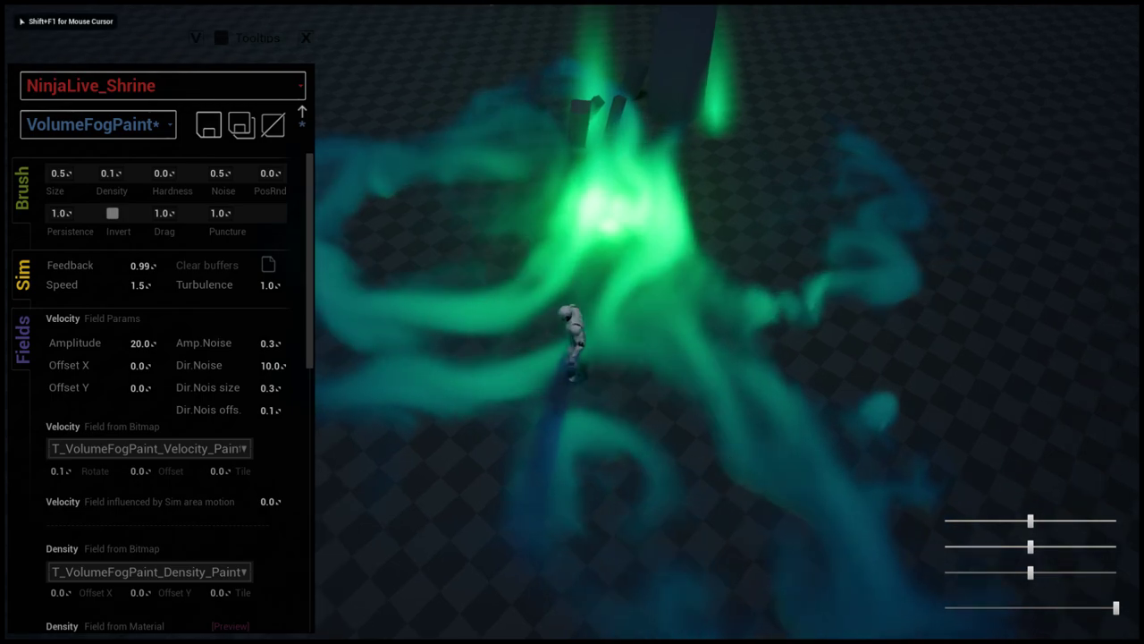
key("w")
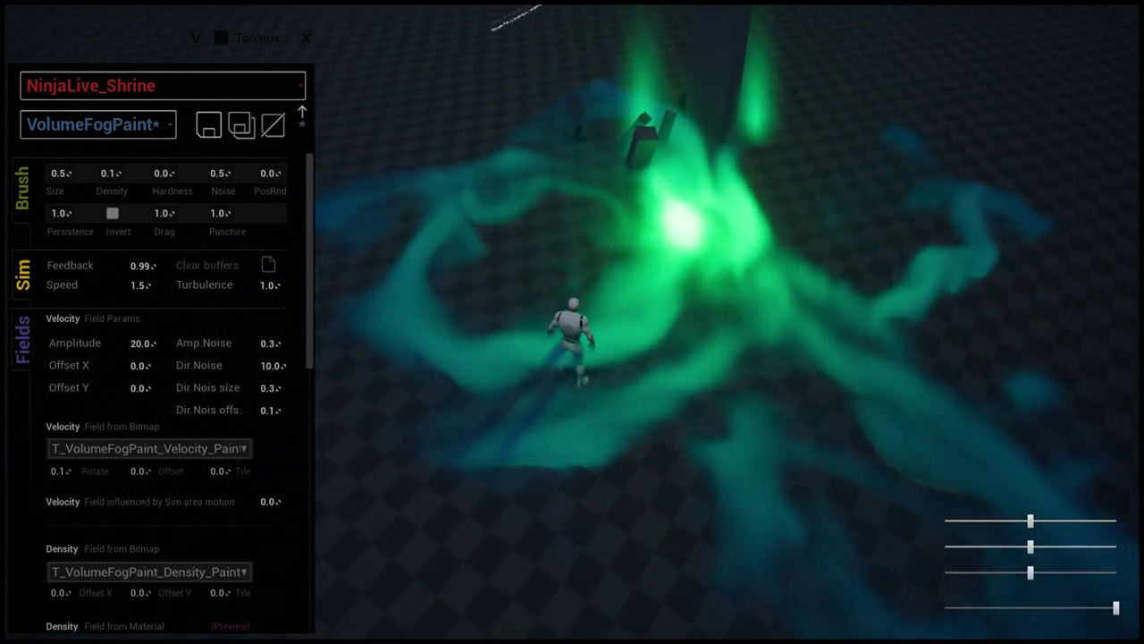
Stop the fog session, open the NinjaLive_Level24A_VolumeClouds level and play it in the full-screen viewport
key("shift+F1")
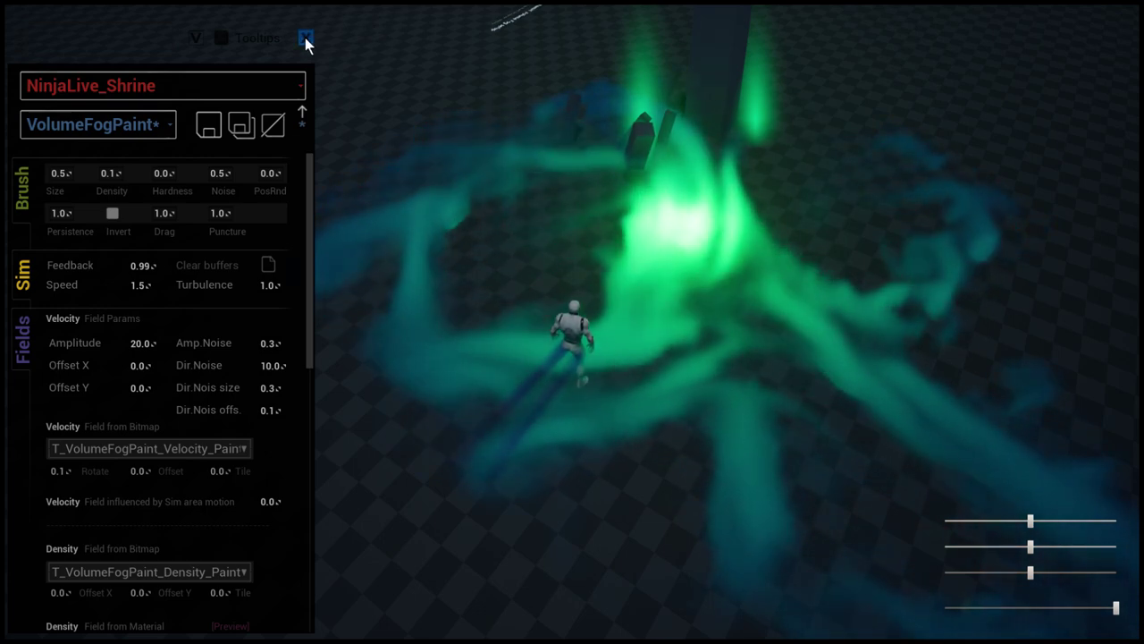
key("Escape")
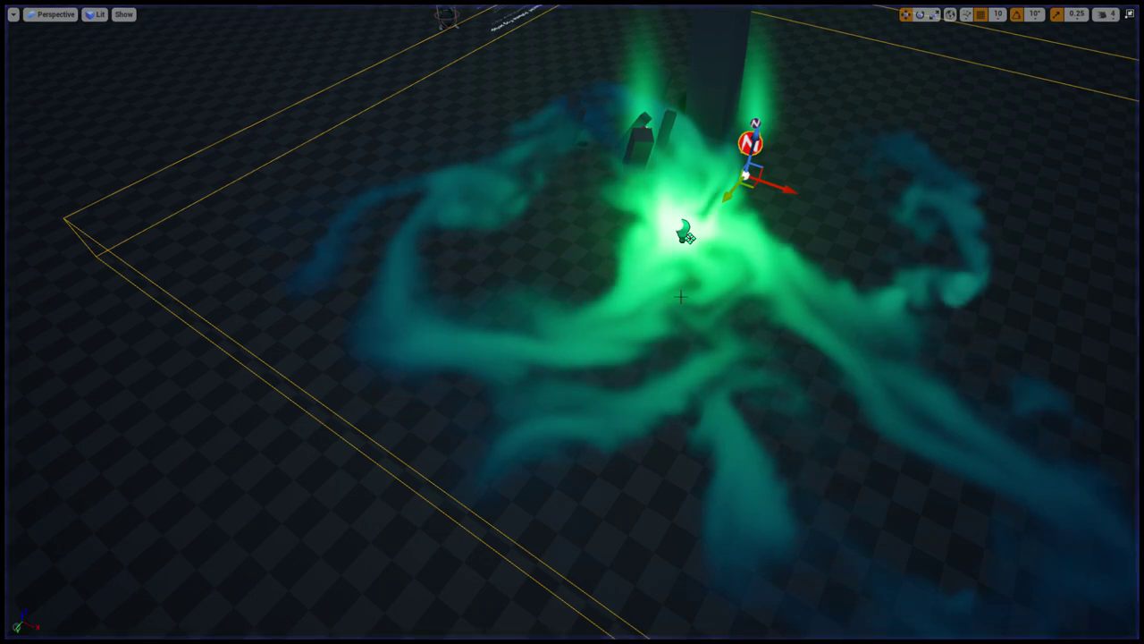
key("F11")
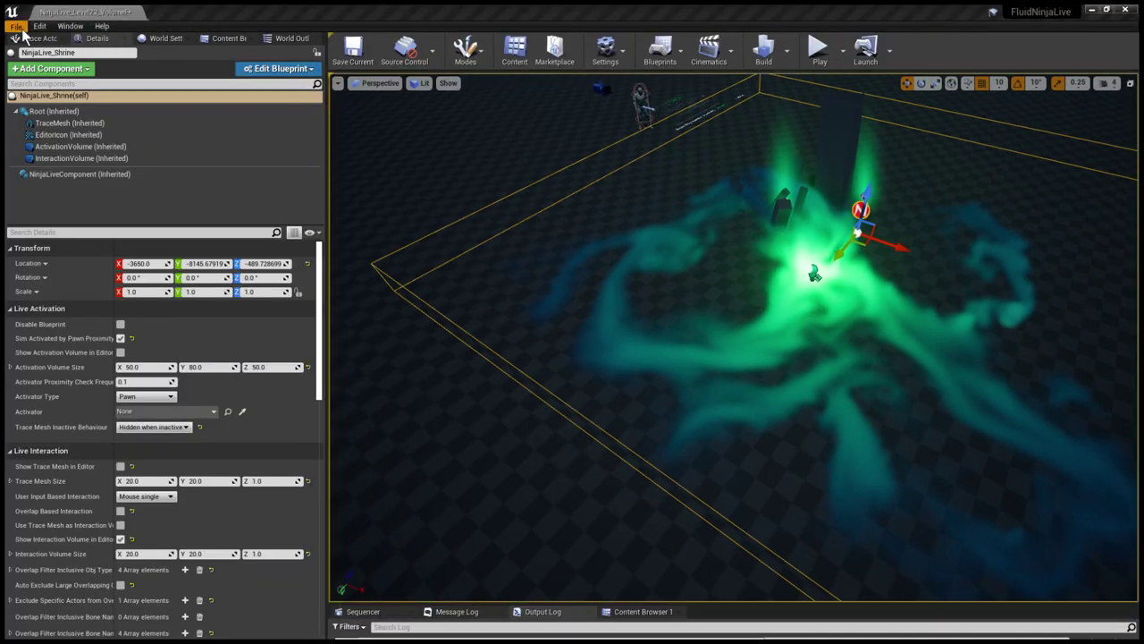
left_click(226, 39)
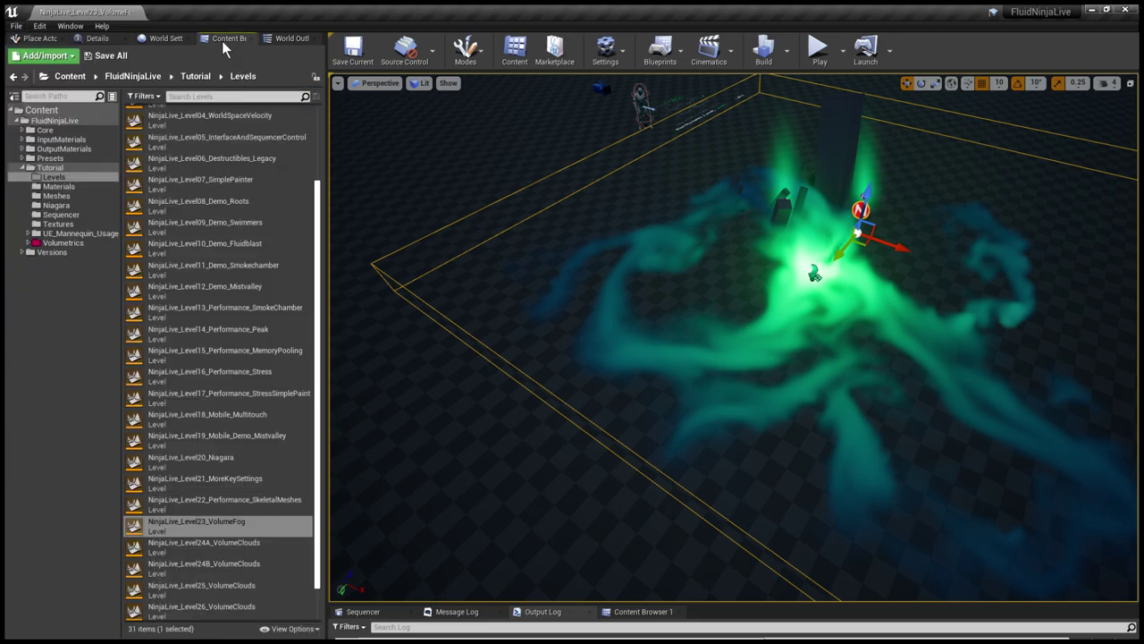
scroll(322, 360, "down", 1)
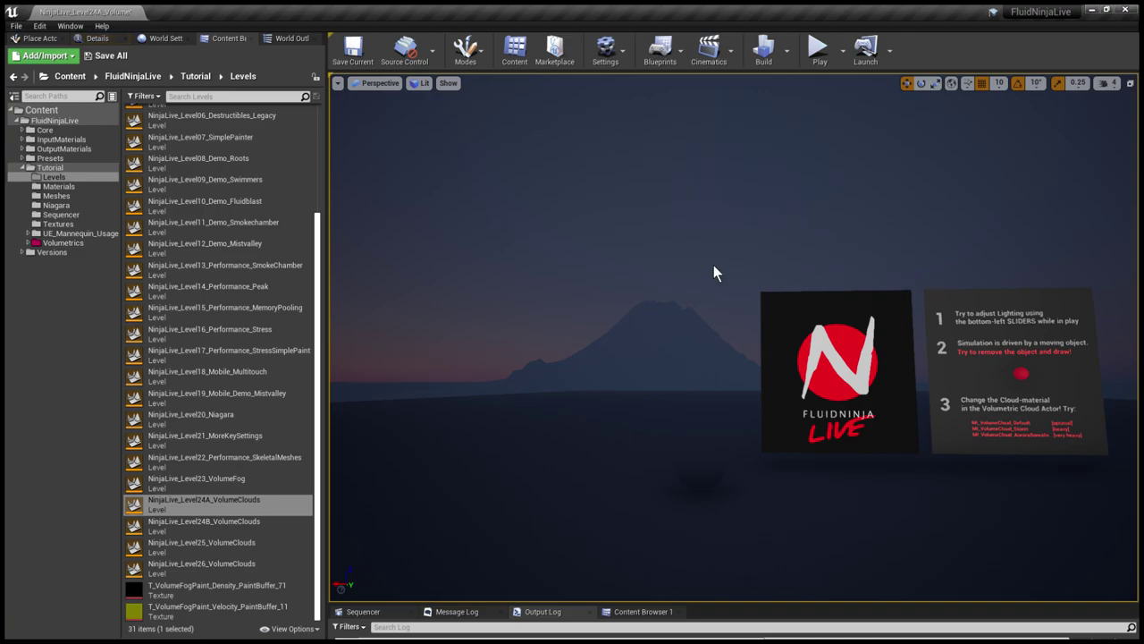
key("F11")
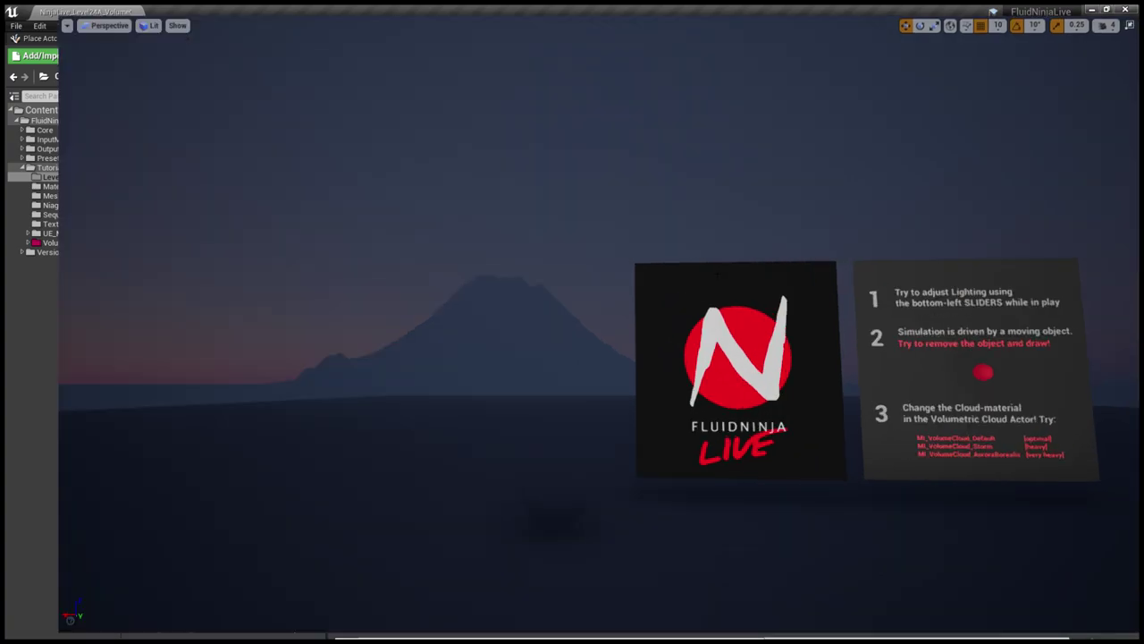
key("alt+p")
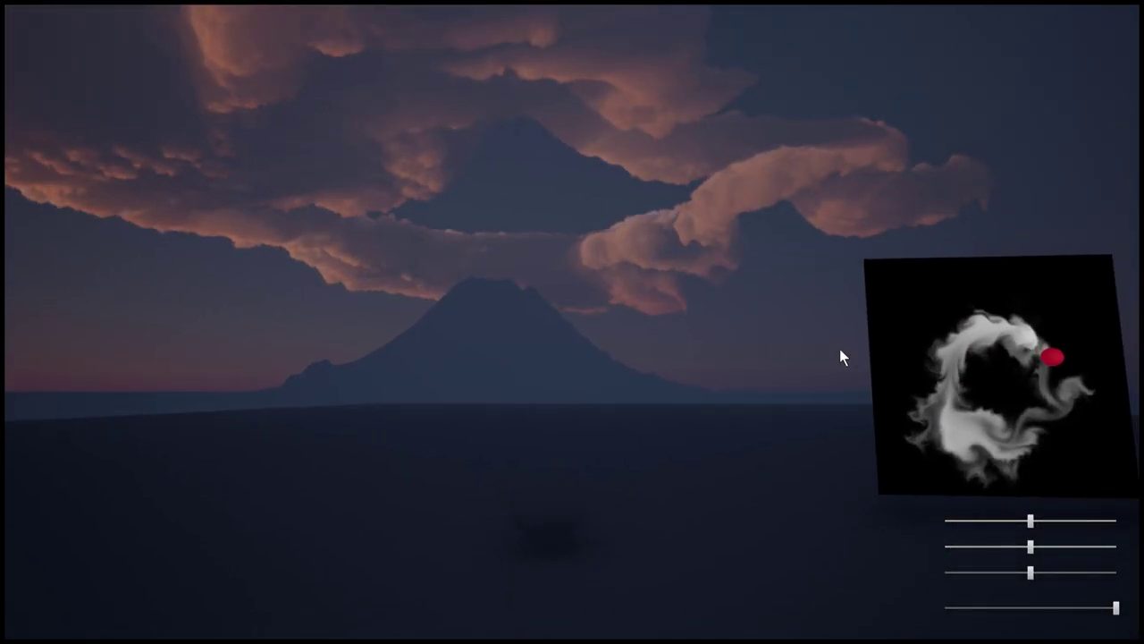
Stop playing and move the red driving sphere away from the simulation canvas, beyond the Level 24 sign
key("Escape")
right_click_drag(821, 343, 894, 361)
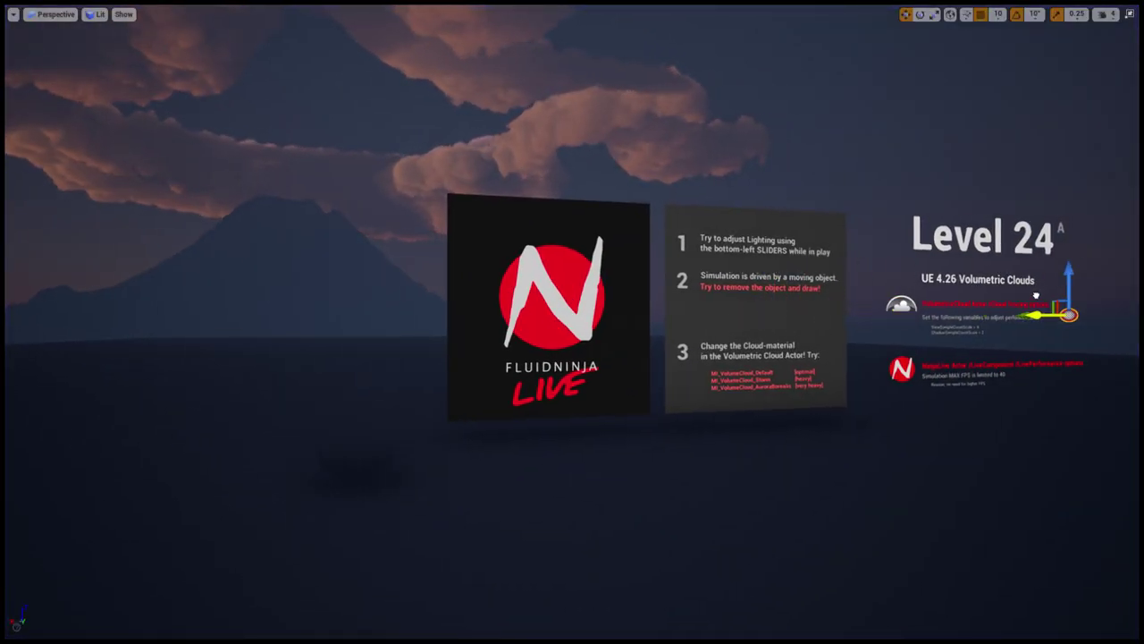
left_click(823, 157)
key("F11")
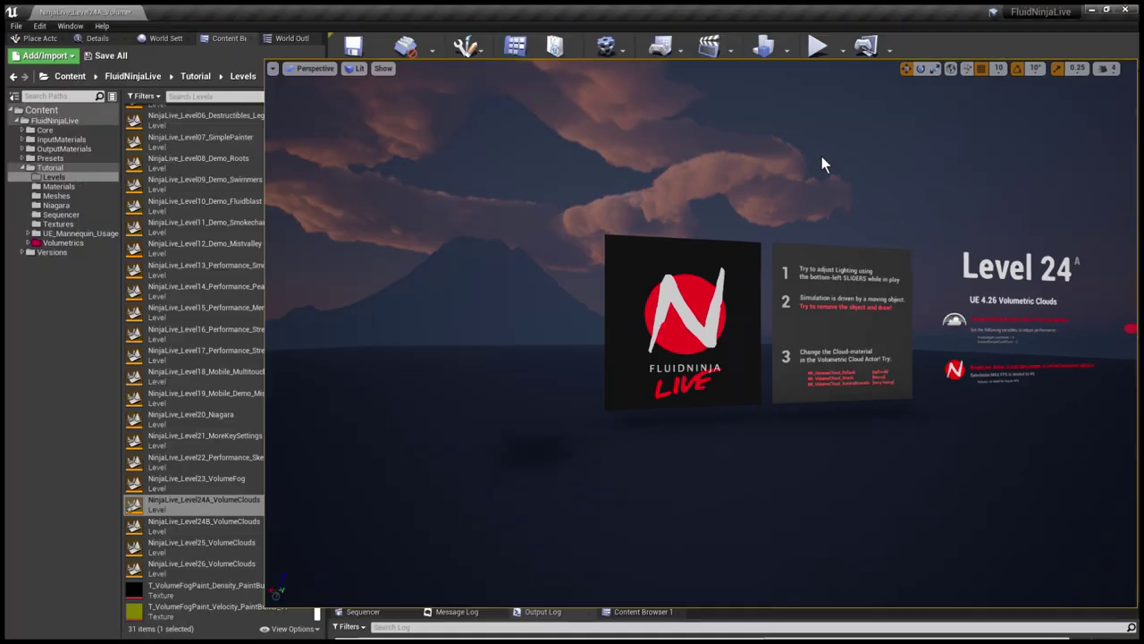
key("F11")
Play the level and paint swirls on the simulation canvas to form volumetric clouds above the mountain
key("alt+p")
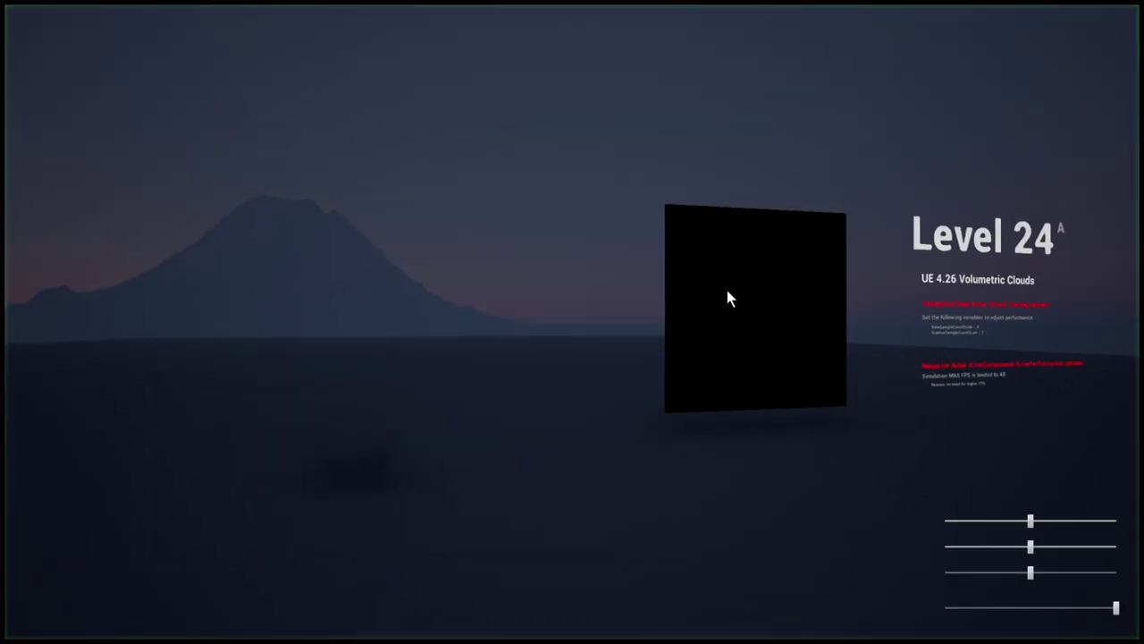
left_click_drag(628, 287, 570, 203)
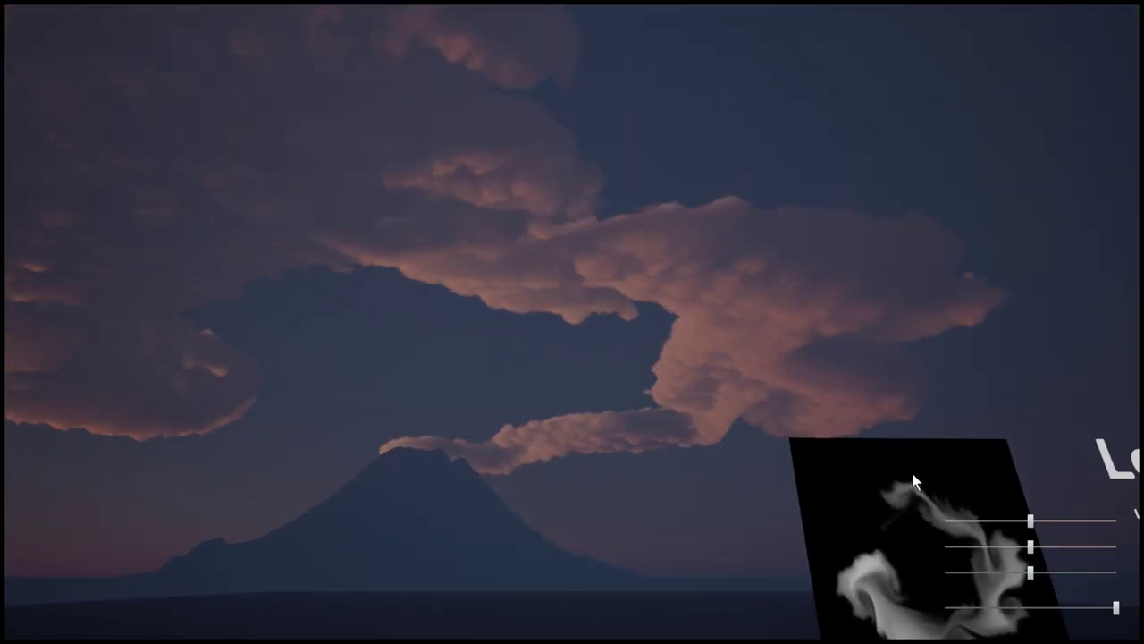
left_click_drag(915, 480, 891, 543)
key("d")
key("shift+F1")
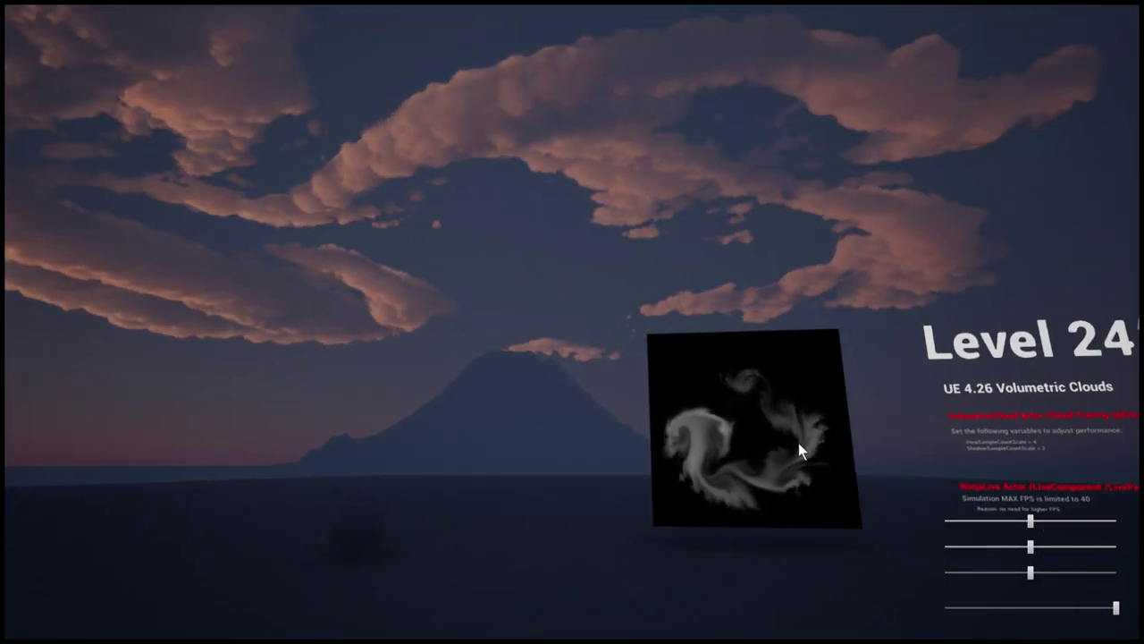
mouse_move(782, 366)
left_mouse_down()
mouse_move(801, 465)
mouse_move(707, 459)
mouse_move(727, 384)
mouse_move(807, 433)
mouse_move(724, 473)
mouse_move(757, 367)
mouse_move(787, 439)
mouse_move(713, 410)
mouse_move(760, 380)
mouse_move(757, 391)
mouse_move(719, 391)
mouse_move(792, 411)
mouse_move(763, 490)
mouse_move(697, 464)
mouse_move(705, 377)
mouse_move(767, 369)
mouse_move(811, 451)
mouse_move(720, 477)
mouse_move(751, 370)
mouse_move(751, 409)
mouse_move(735, 421)
mouse_move(776, 393)
left_mouse_up()
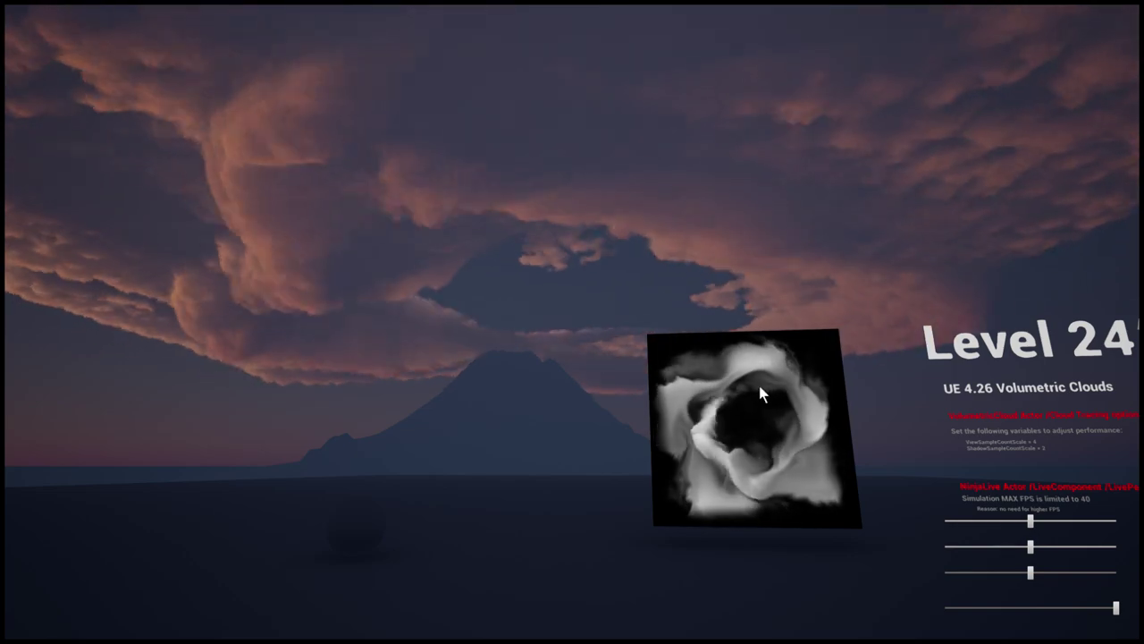
Lower the first lighting slider to its minimum and paint more cloud swirls on the simulation canvas
right_click_drag(618, 408, 684, 353)
left_click_drag(1022, 529, 955, 533)
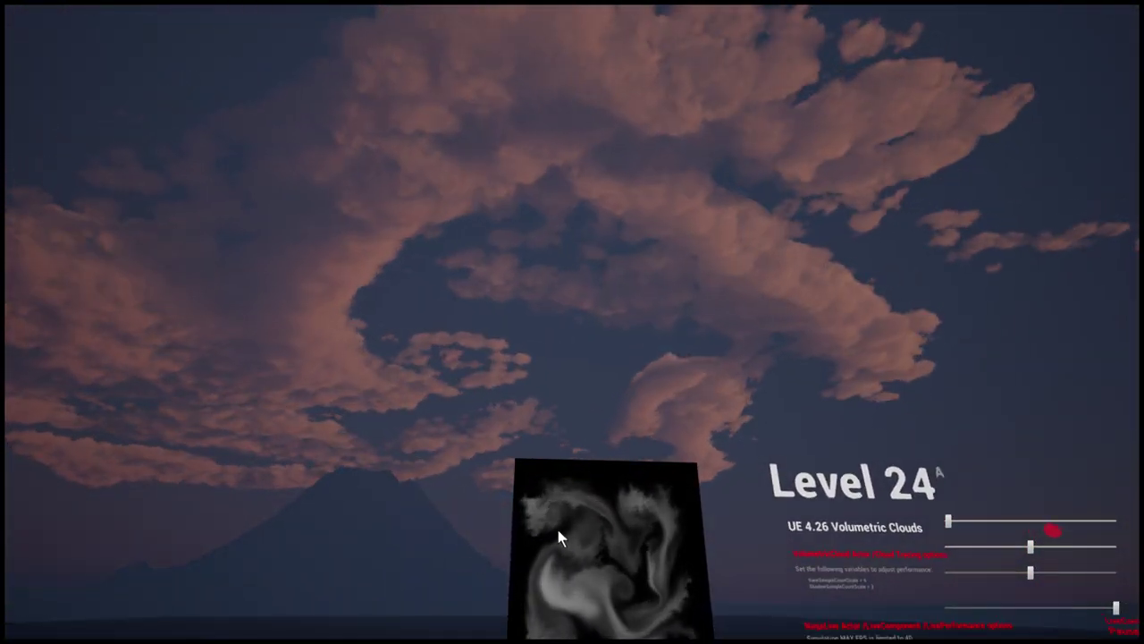
mouse_move(638, 578)
left_mouse_down()
mouse_move(628, 514)
mouse_move(528, 556)
mouse_move(608, 595)
left_mouse_up()
right_click_drag(608, 594, 505, 625)
mouse_move(702, 471)
left_mouse_down()
mouse_move(728, 544)
mouse_move(727, 459)
mouse_move(684, 510)
mouse_move(795, 533)
mouse_move(696, 458)
mouse_move(700, 544)
mouse_move(779, 472)
mouse_move(663, 500)
mouse_move(765, 536)
mouse_move(731, 458)
mouse_move(705, 549)
mouse_move(899, 463)
left_mouse_up()
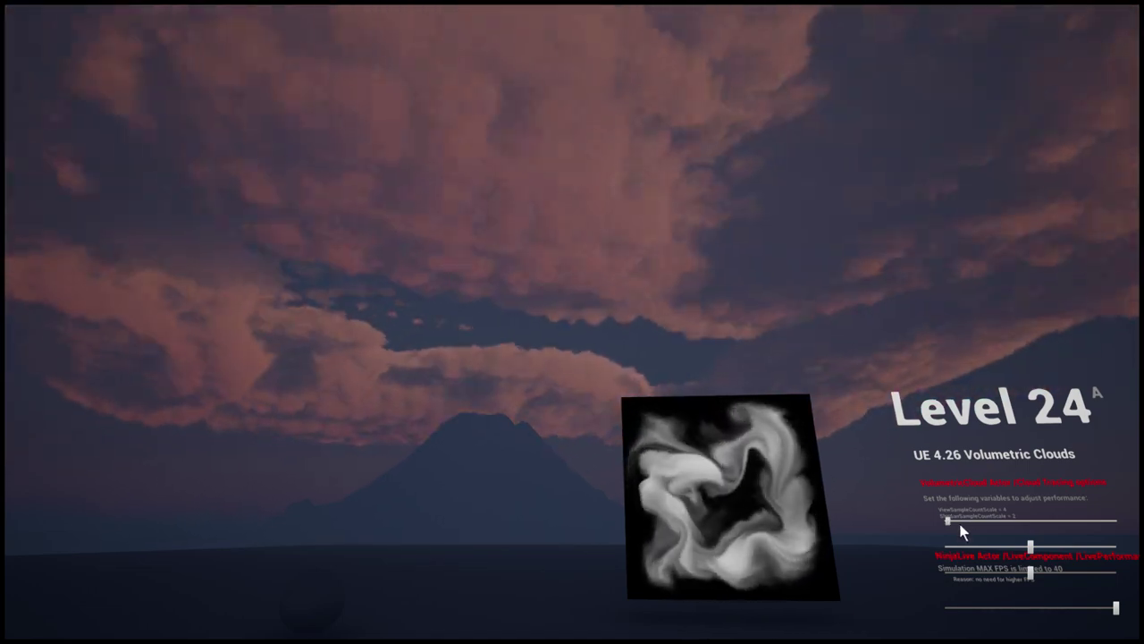
mouse_move(791, 510)
left_mouse_down()
mouse_move(672, 504)
mouse_move(754, 465)
mouse_move(673, 503)
mouse_move(772, 473)
mouse_move(712, 514)
mouse_move(753, 477)
mouse_move(667, 490)
left_mouse_up()
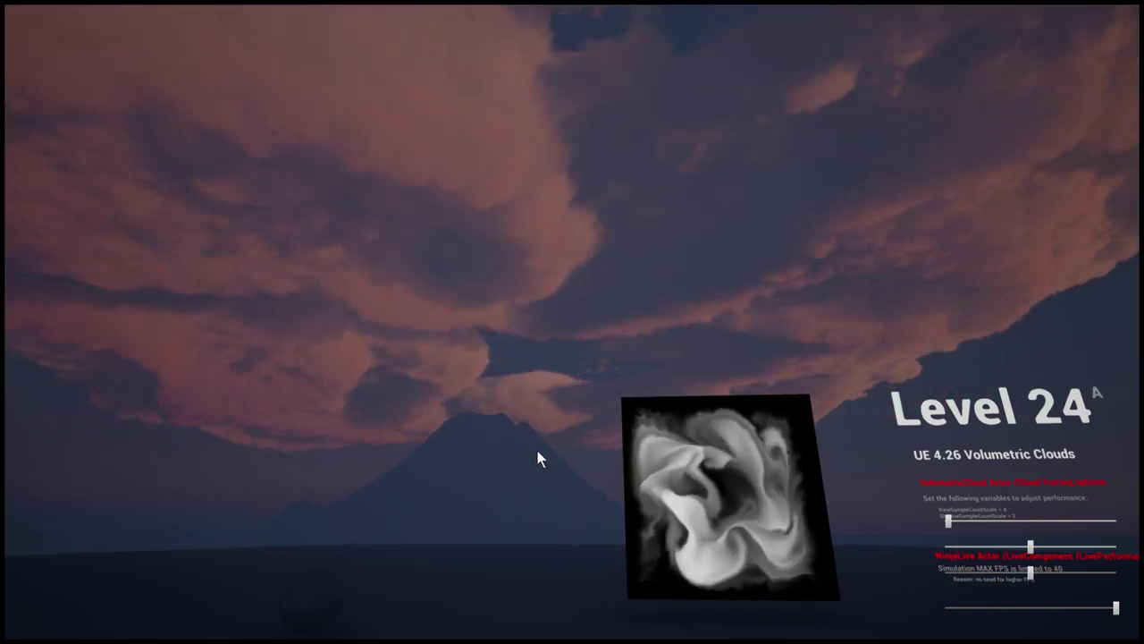
left_click_drag(538, 451, 526, 496)
key("shift+F1")
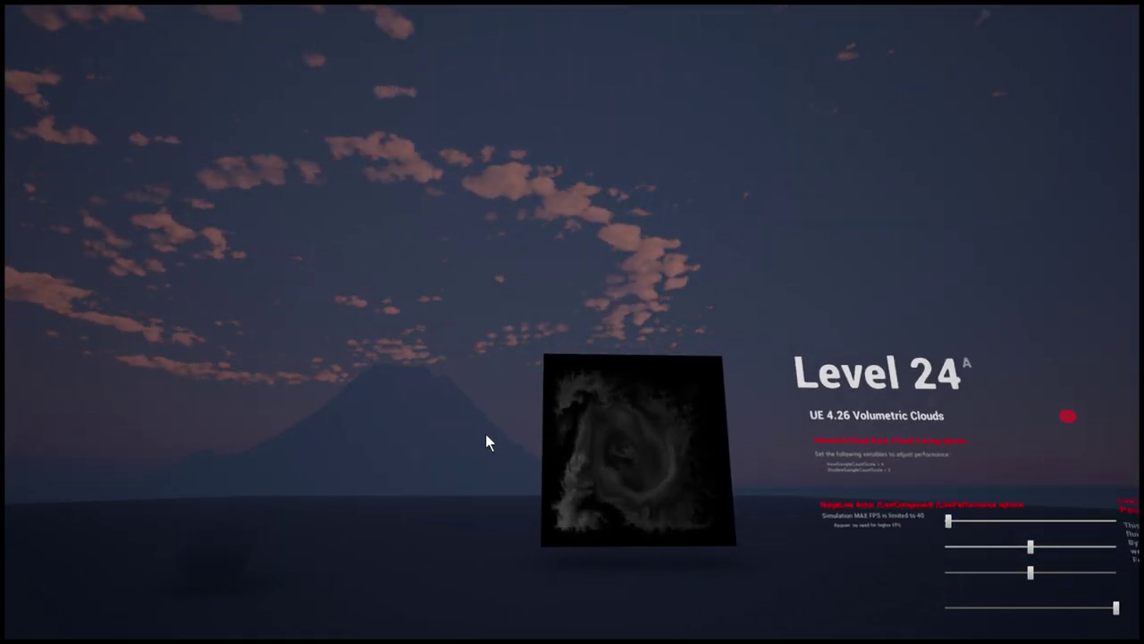
Stop playing and turn off Disable Preset Manager on the NinjaLive_PresetManager actor, then deselect it
key("Escape")
right_click_drag(683, 402, 775, 396)
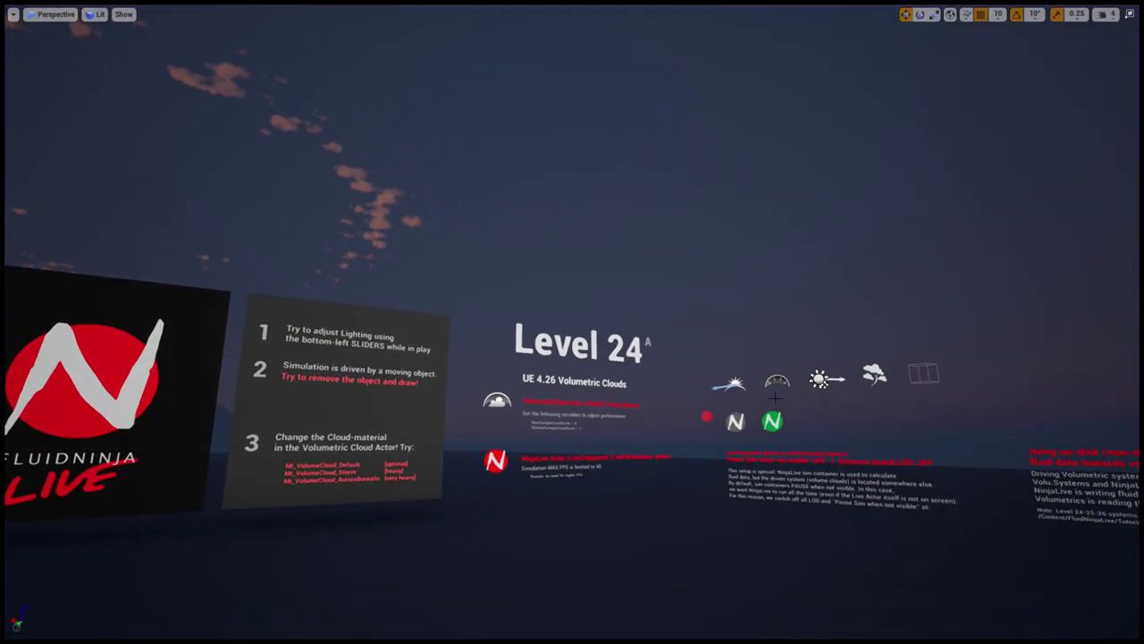
key("F11")
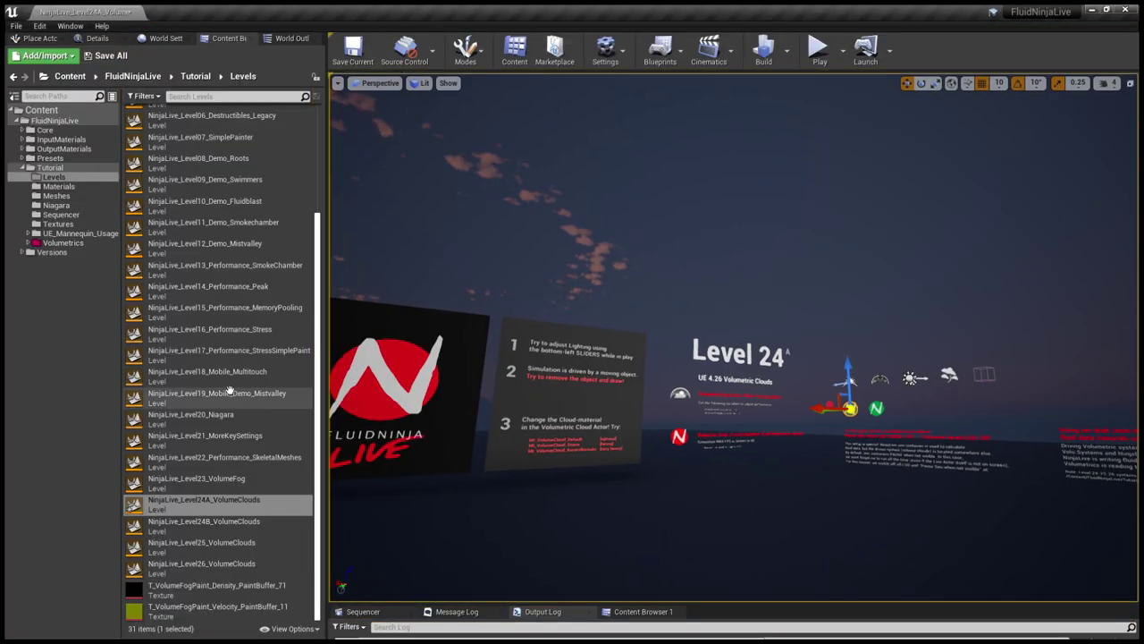
left_click(106, 39)
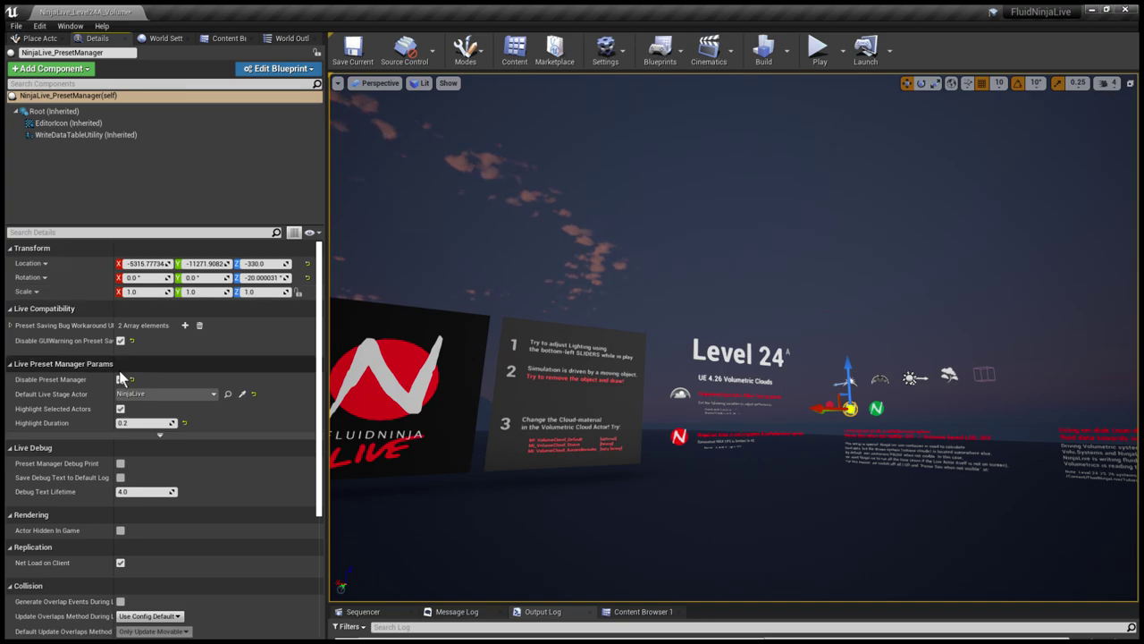
left_click(672, 267)
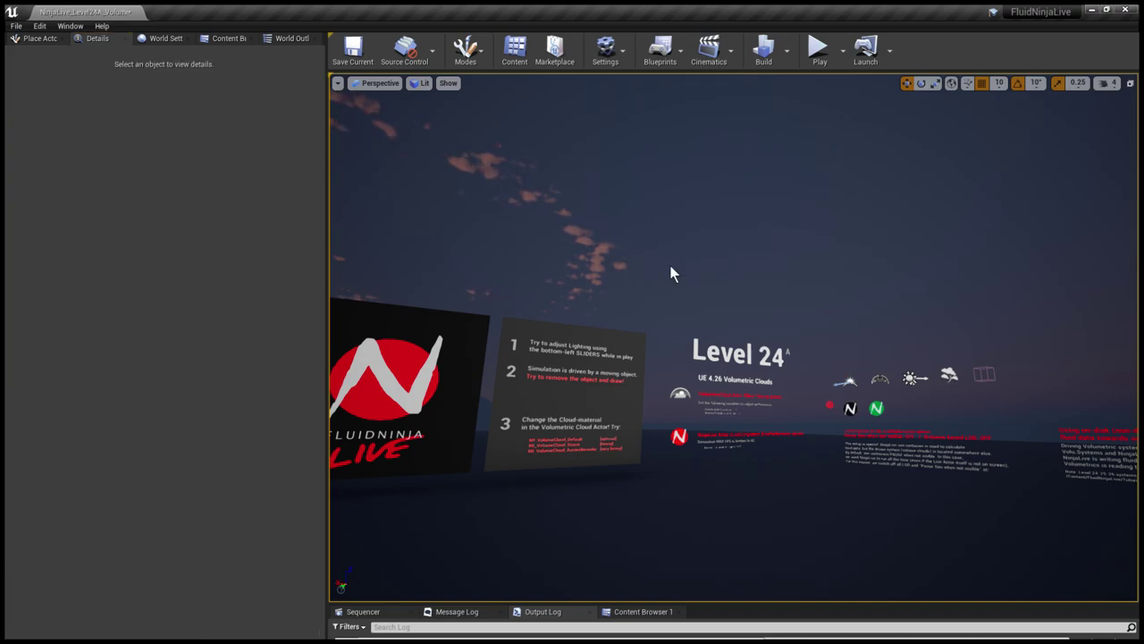
key("F11")
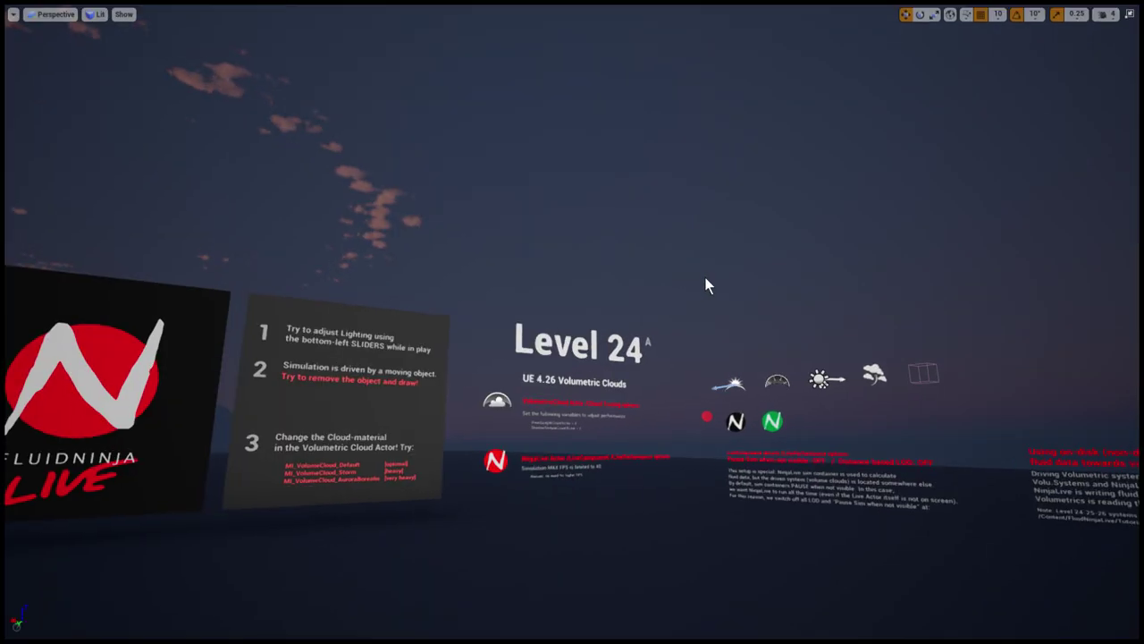
Play the level and paint clouds on the canvas with the Clouds_SwirlPaint preset's brush
key("alt+p")
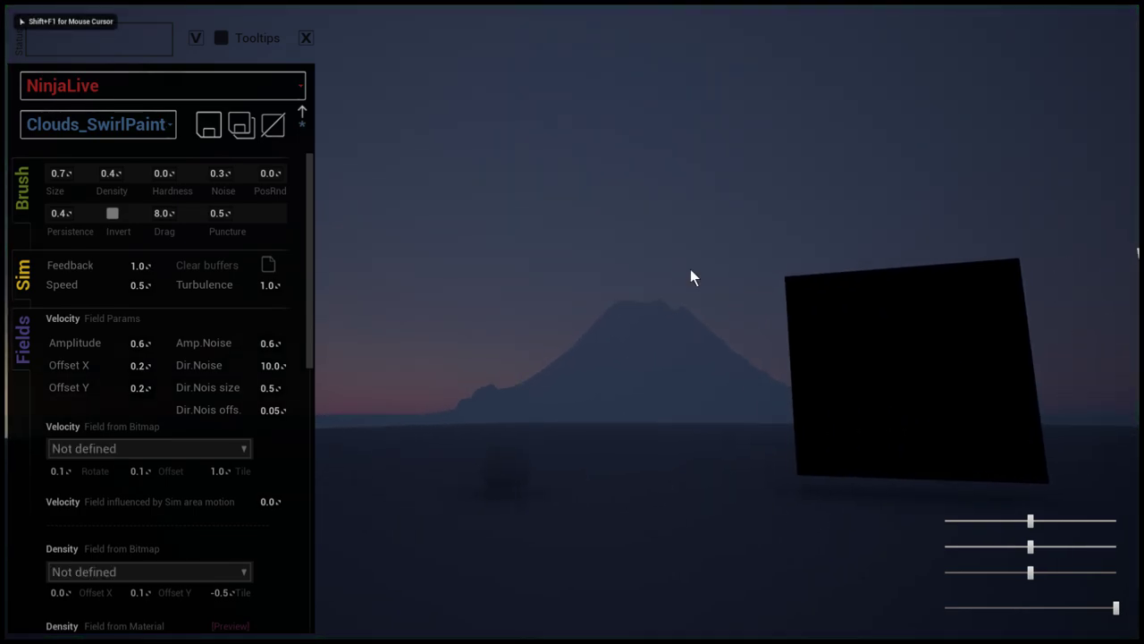
mouse_move(925, 319)
left_mouse_down()
mouse_move(832, 368)
mouse_move(906, 433)
mouse_move(950, 326)
mouse_move(830, 333)
left_mouse_up()
mouse_move(828, 334)
right_mouse_down()
mouse_move(859, 327)
mouse_move(905, 289)
right_mouse_up()
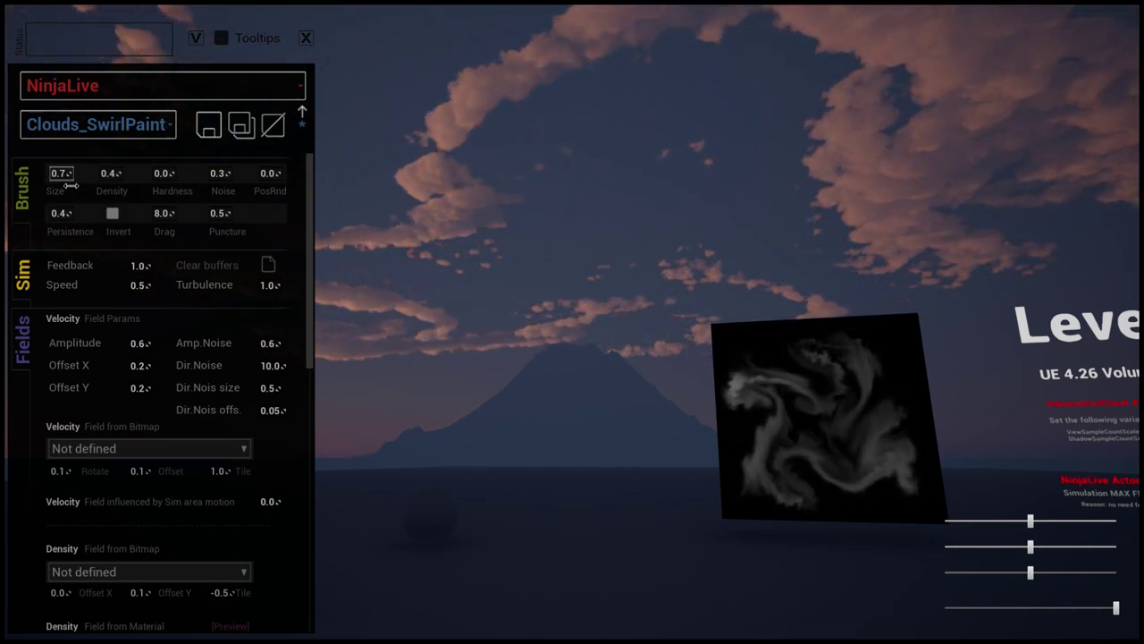
Set brush Size to 0.5, Density to 0.2, and Persistence, Drag and Puncture to 1.0, and paint dense cloud swirls on the canvas
left_click(60, 213)
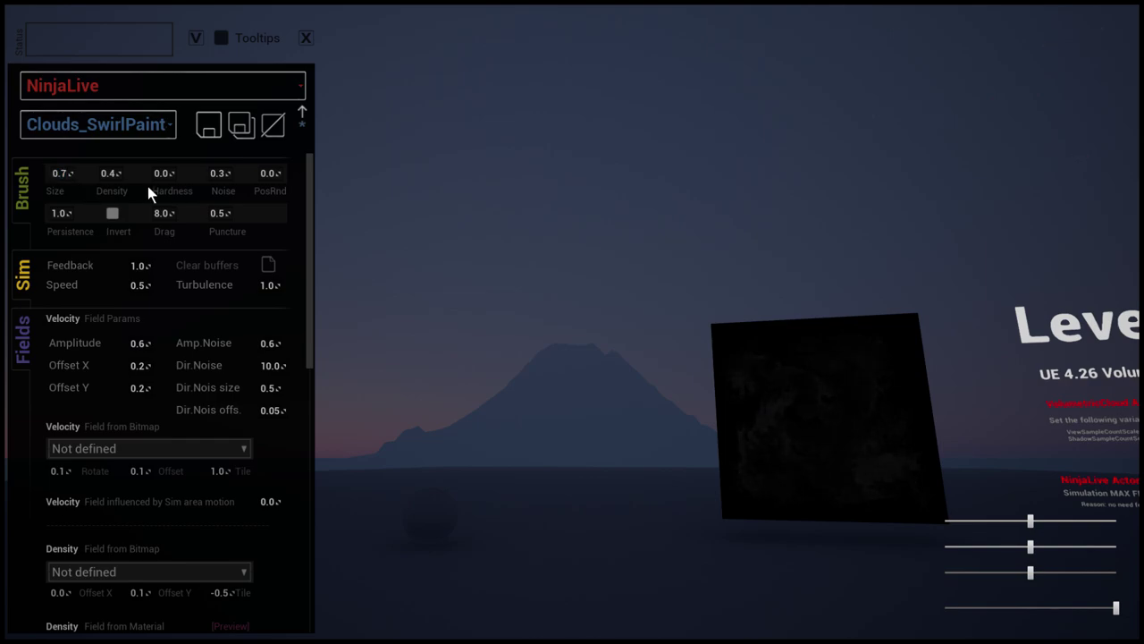
key("BackSpace")
type("5")
key("Tab")
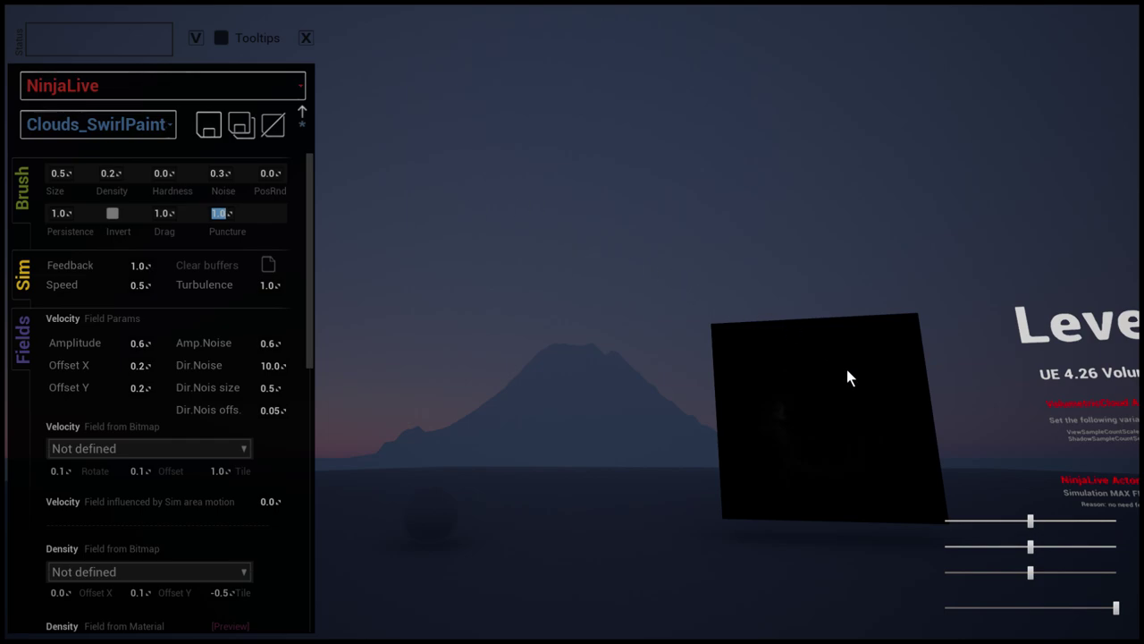
mouse_move(852, 368)
left_mouse_down()
mouse_move(889, 426)
mouse_move(874, 483)
mouse_move(820, 491)
mouse_move(776, 475)
mouse_move(750, 412)
mouse_move(799, 368)
mouse_move(831, 426)
mouse_move(781, 417)
mouse_move(828, 439)
mouse_move(833, 380)
mouse_move(845, 437)
mouse_move(793, 431)
mouse_move(827, 463)
mouse_move(793, 447)
mouse_move(846, 411)
left_mouse_up()
right_click_drag(847, 411, 778, 375)
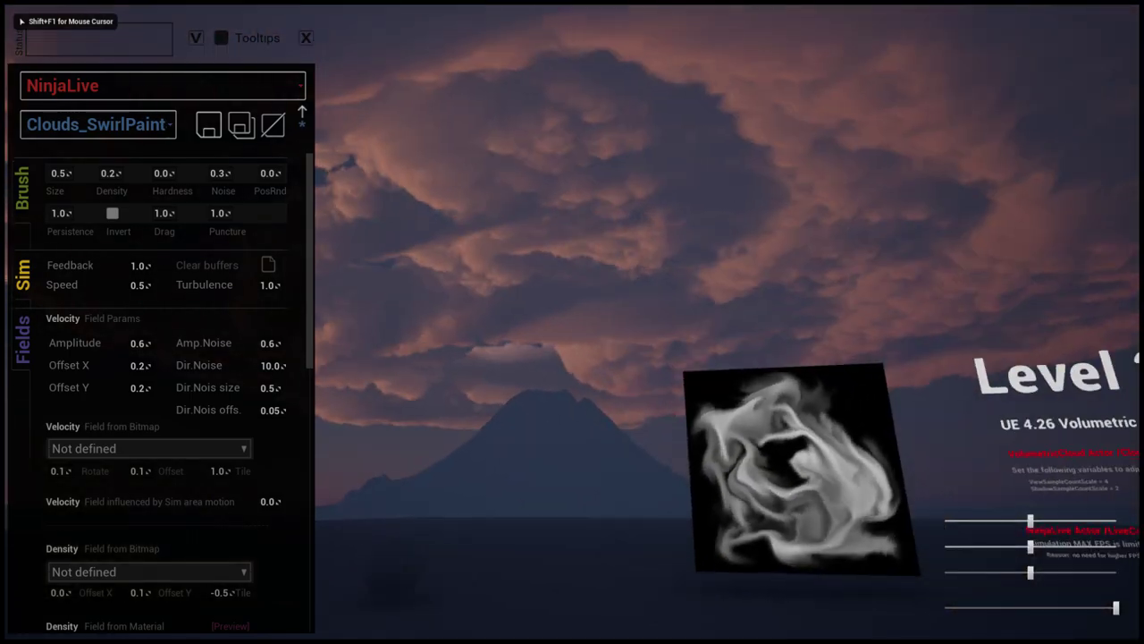
Collapse the preset settings, then set the first lighting slider to about one fifth and the third to about four fifths of its range
left_click(196, 37)
left_click_drag(411, 188, 411, 125)
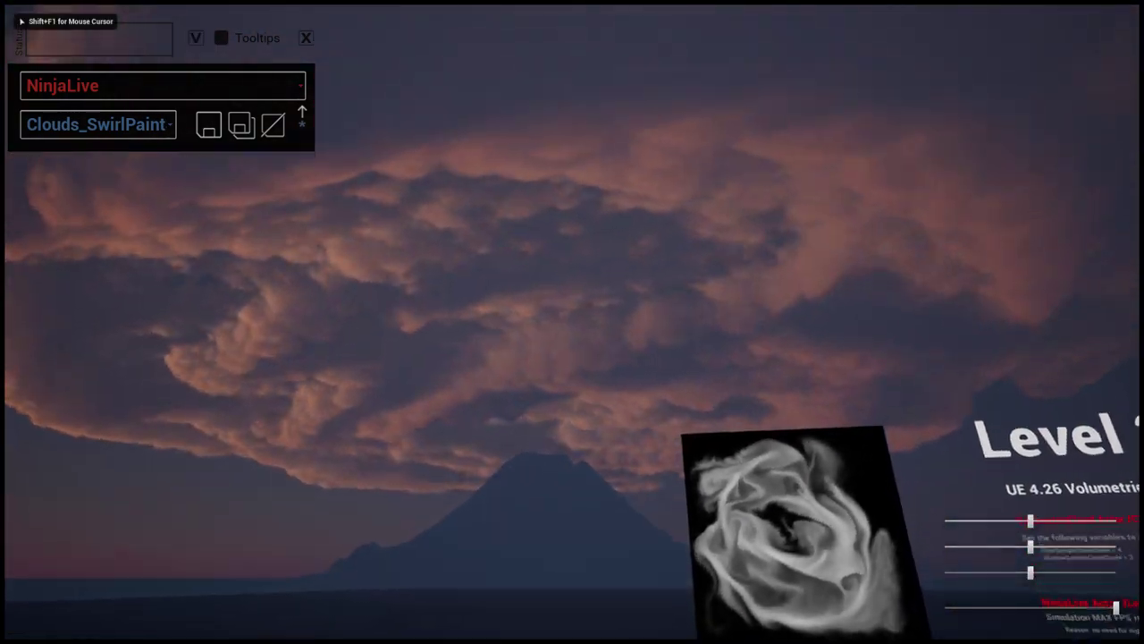
key("shift+F1")
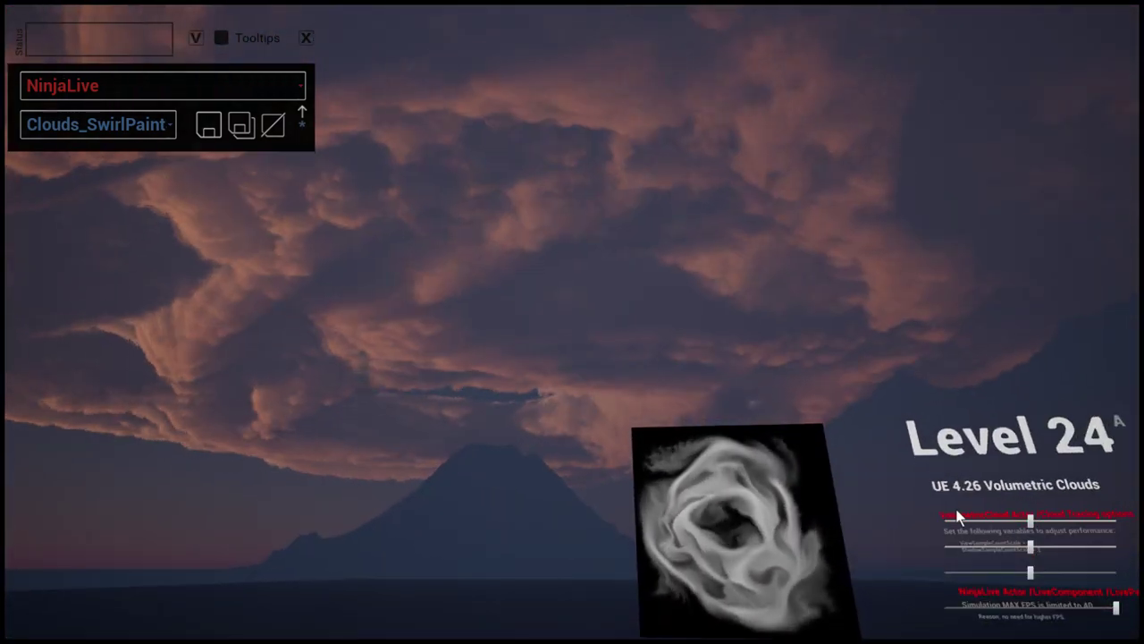
left_click(946, 520)
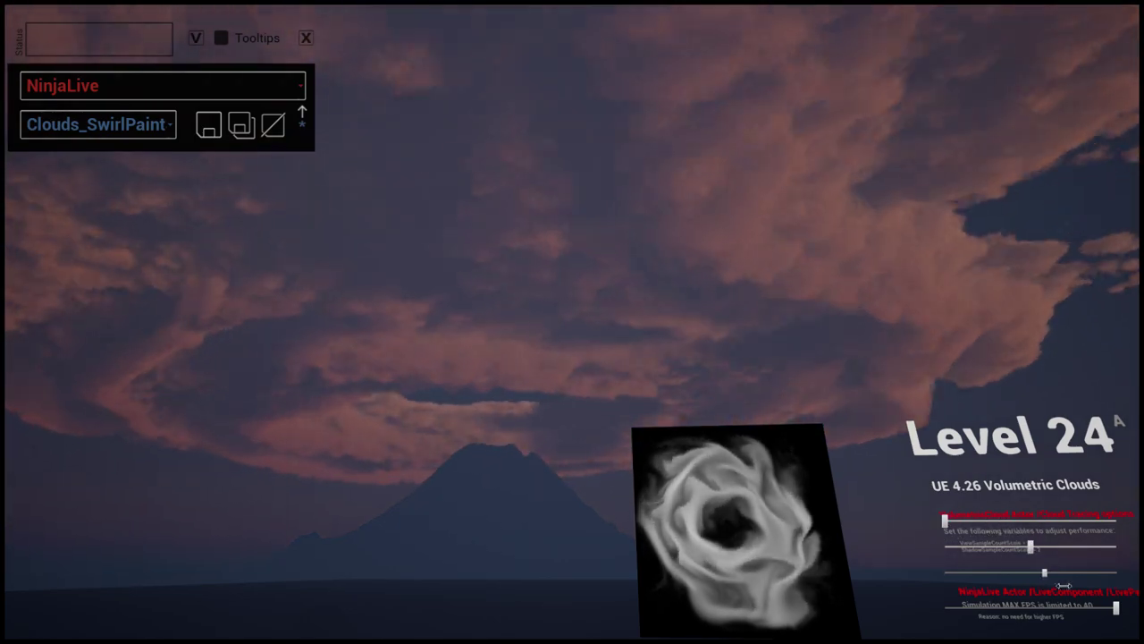
left_click_drag(1063, 586, 1104, 585)
mouse_move(1043, 563)
left_mouse_down()
mouse_move(1028, 562)
mouse_move(1039, 563)
left_mouse_up()
mouse_move(655, 352)
left_mouse_down()
mouse_move(617, 351)
mouse_move(656, 352)
left_mouse_up()
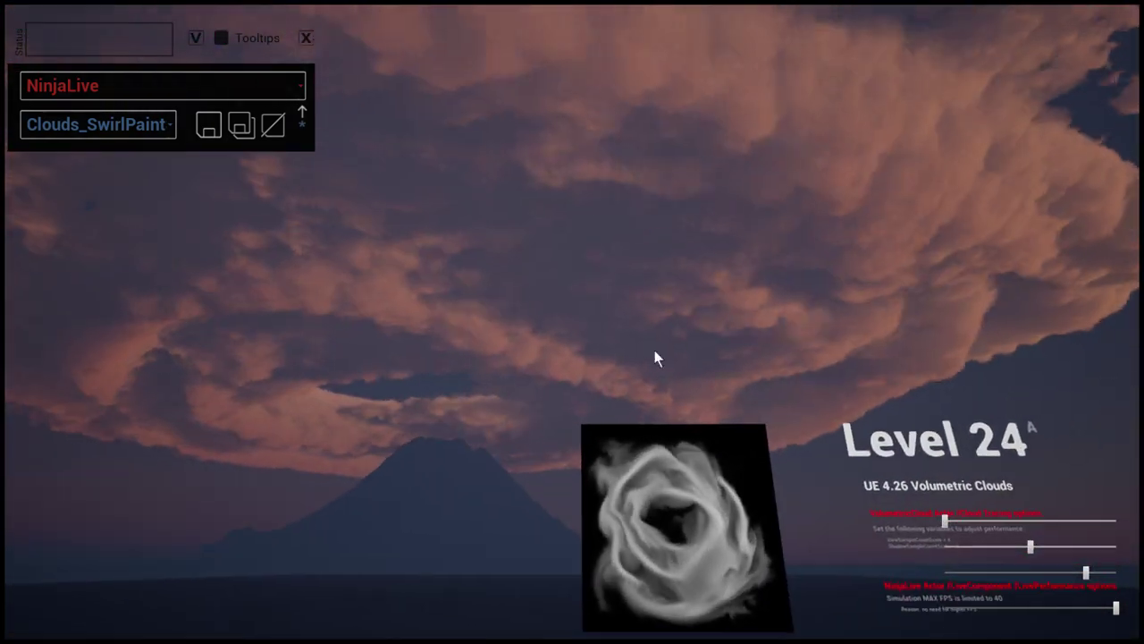
left_click_drag(955, 530, 991, 534)
left_click_drag(894, 447, 892, 421)
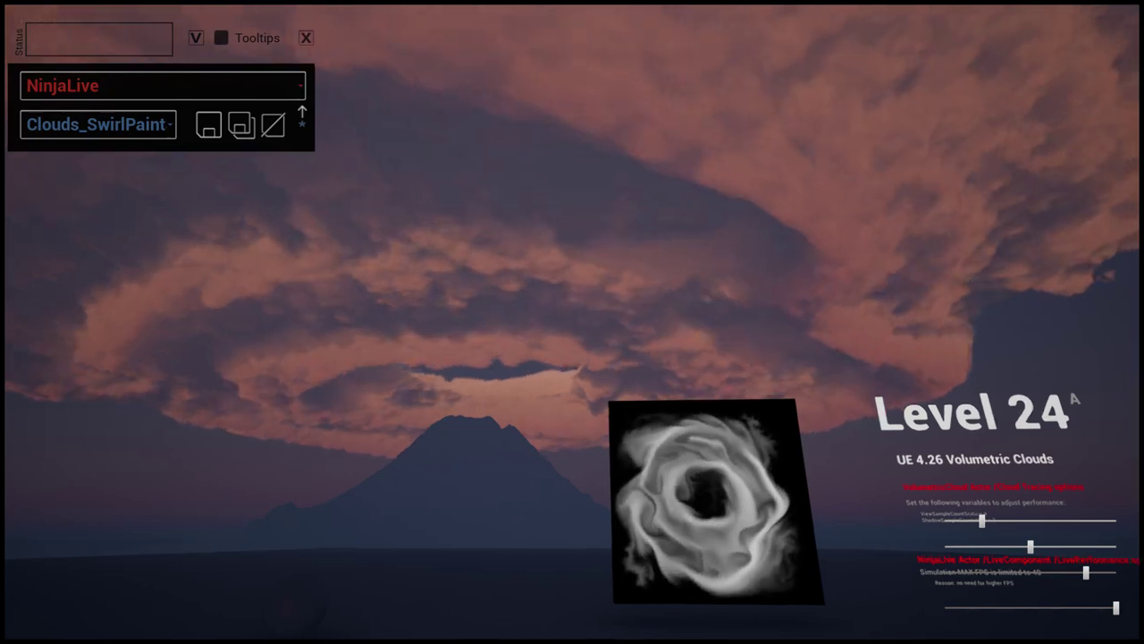
Save the paint buffer from the Output section of the Clouds_SwirlPaint preset settings, then close the interface and end play
key("shift+F1")
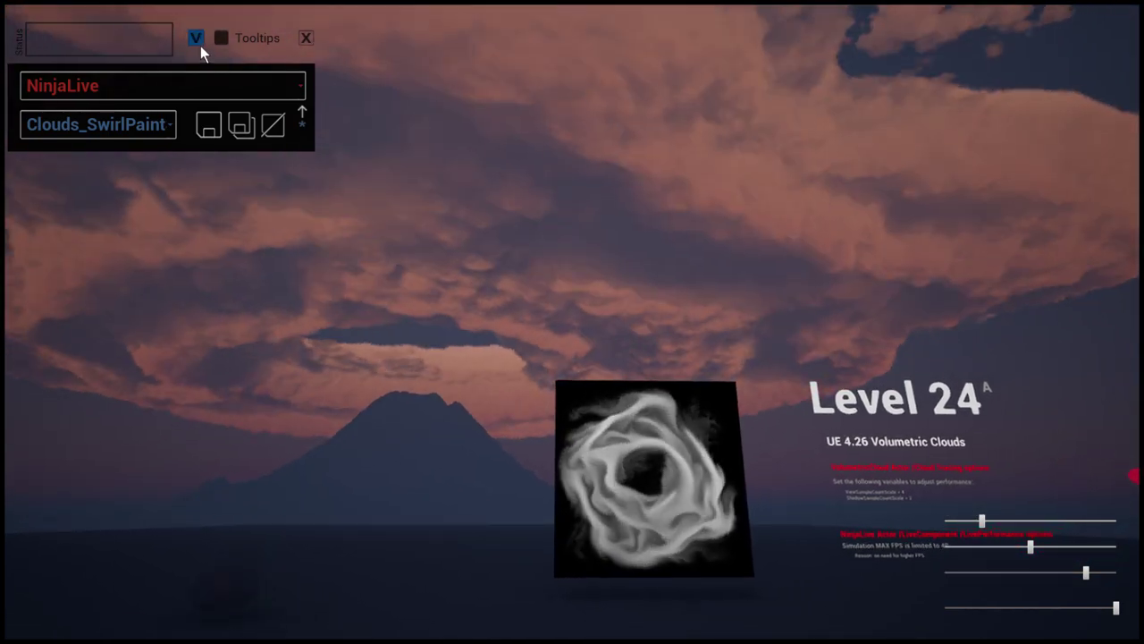
left_click(197, 40)
left_click_drag(311, 312, 339, 577)
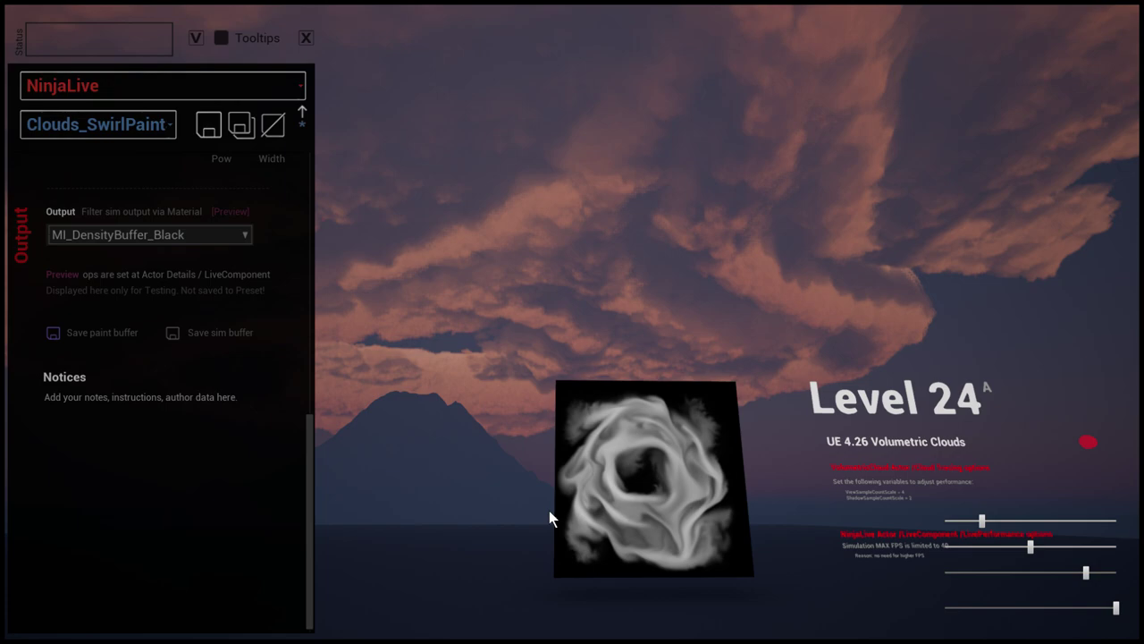
right_click_drag(660, 242, 436, 146)
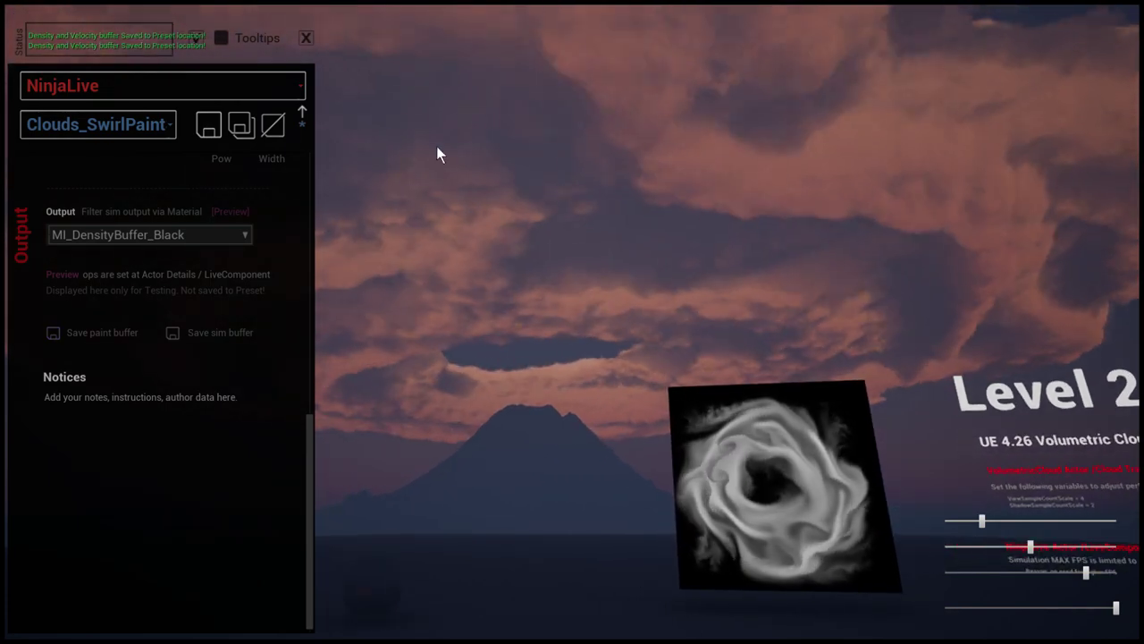
left_click(305, 40)
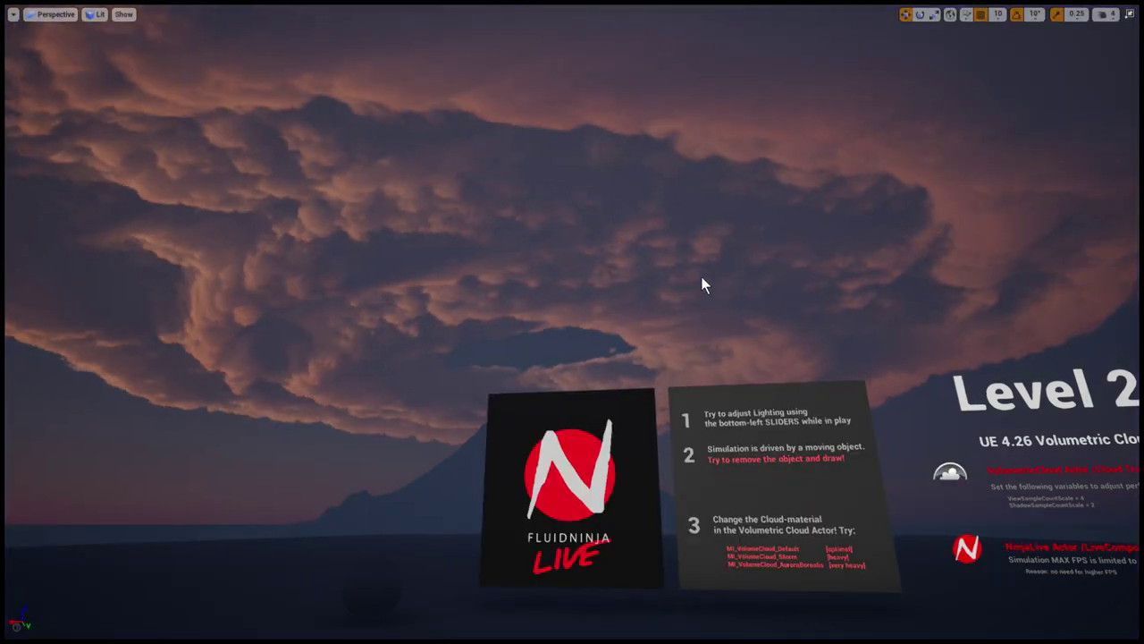
Look through the Tutorial Volumetrics folder for the RT_VolumeClouds1 and RT_VolumeClouds2 render targets
right_click_drag(701, 276, 703, 299)
key("a")
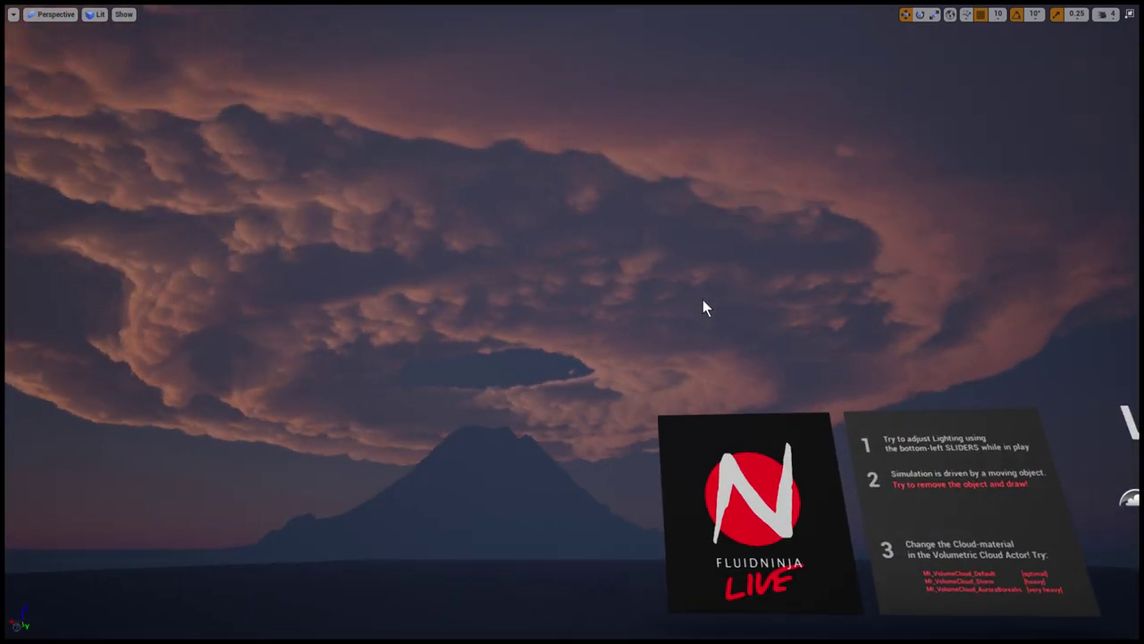
key("F11")
left_click(217, 42)
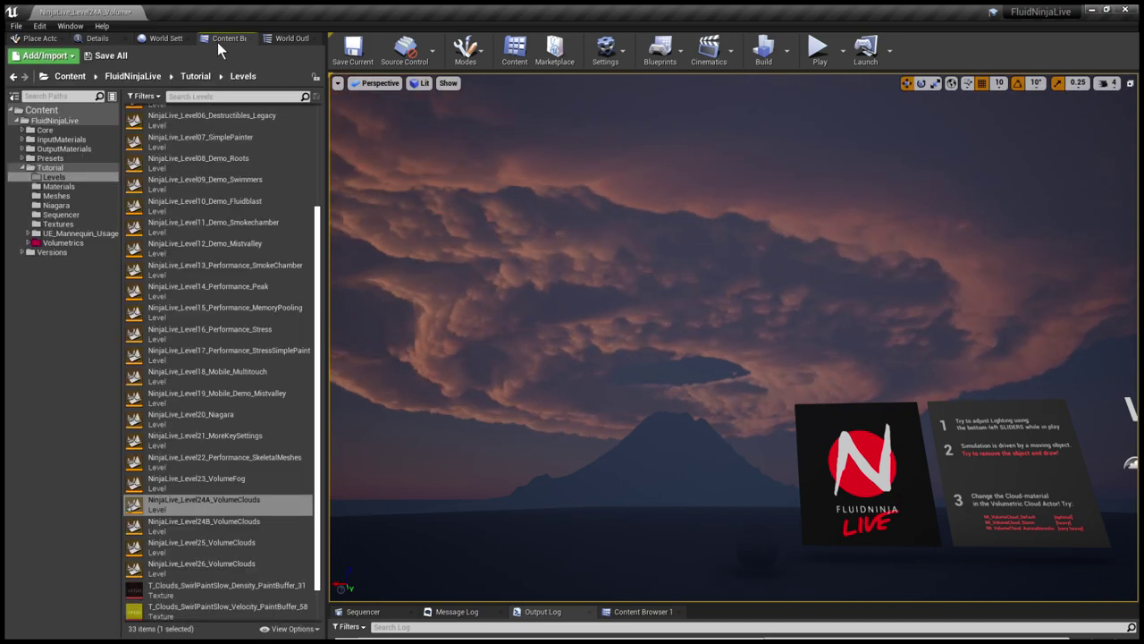
left_click(63, 244)
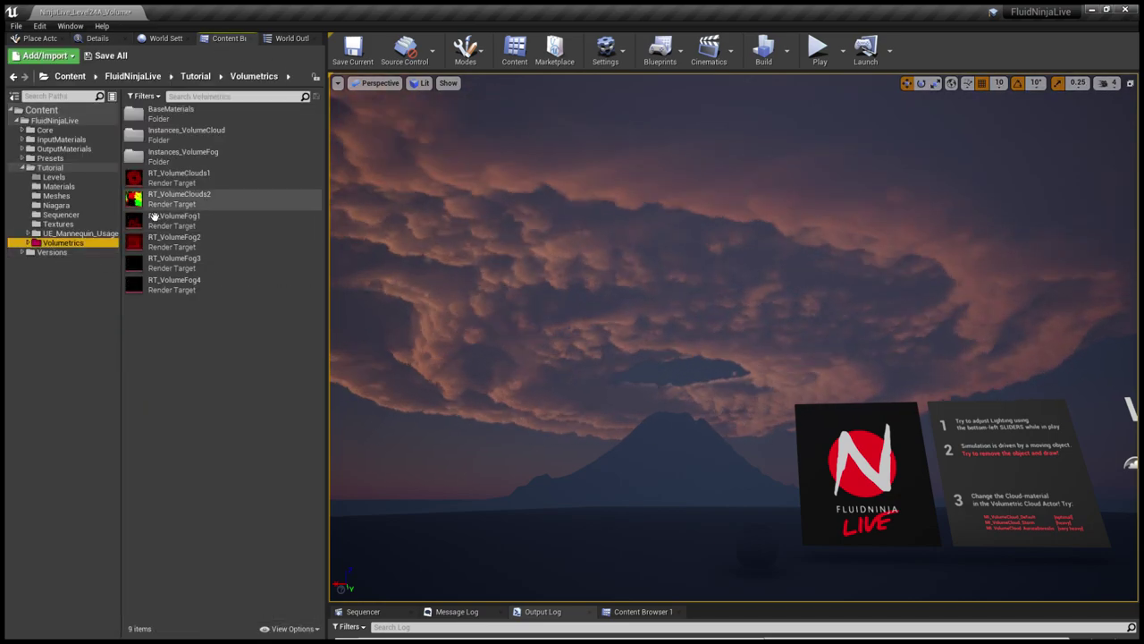
left_click(175, 183)
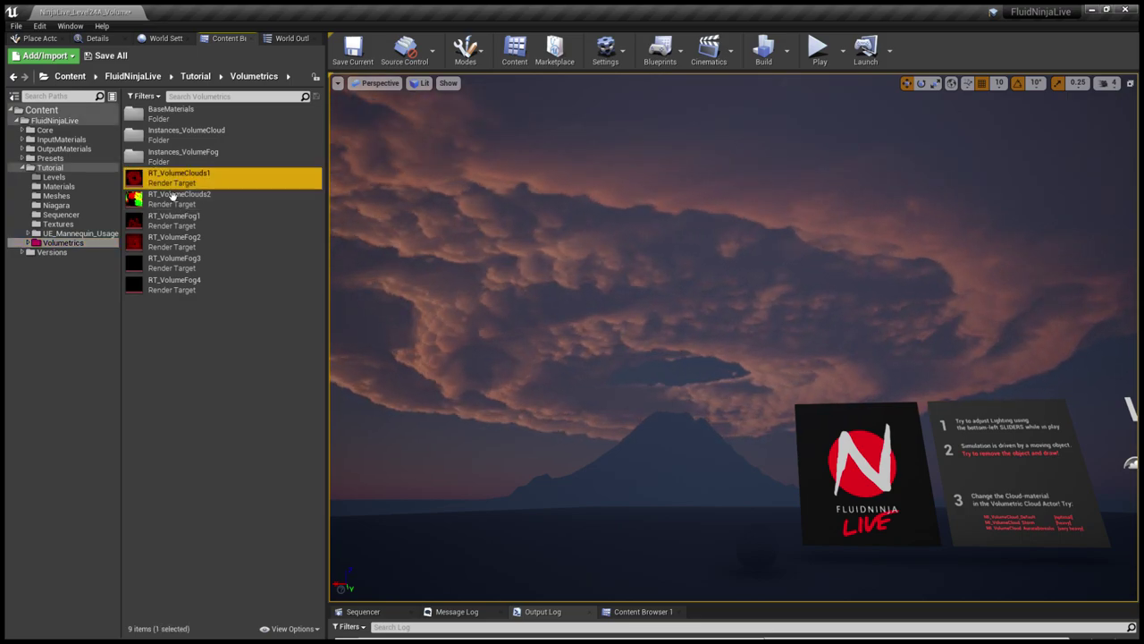
left_click(178, 200)
right_click_drag(745, 335, 720, 330)
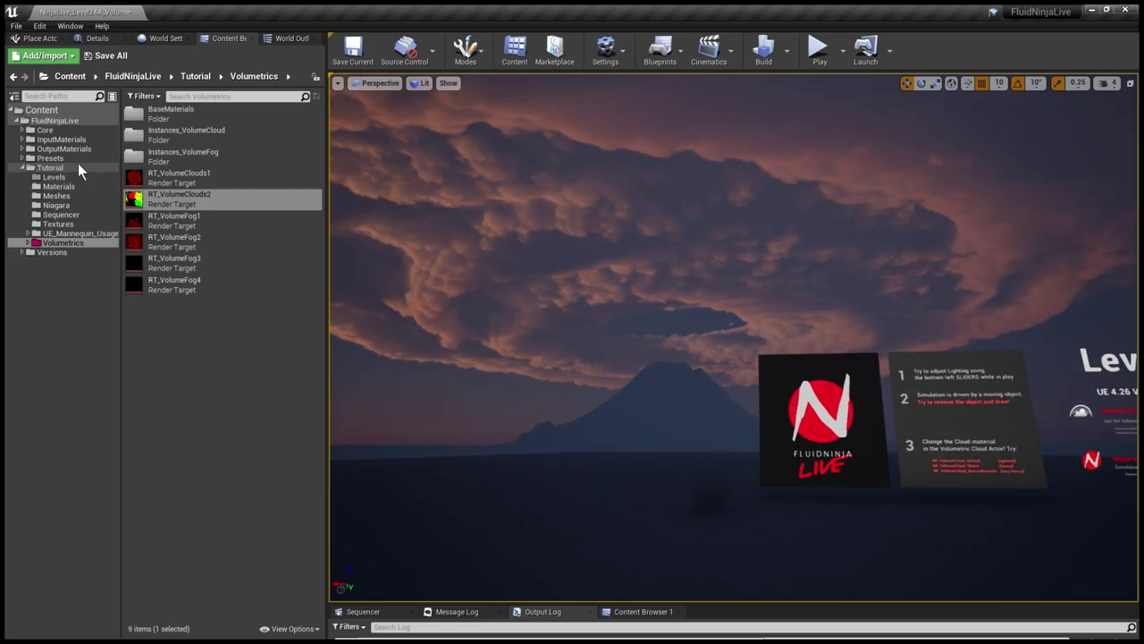
Search the Presets folder for 02 and inspect the T_Clouds_SwirlPaintSlow_Density_PaintBuffer_02 texture, then close it
left_click(50, 159)
left_click_drag(319, 216, 386, 616)
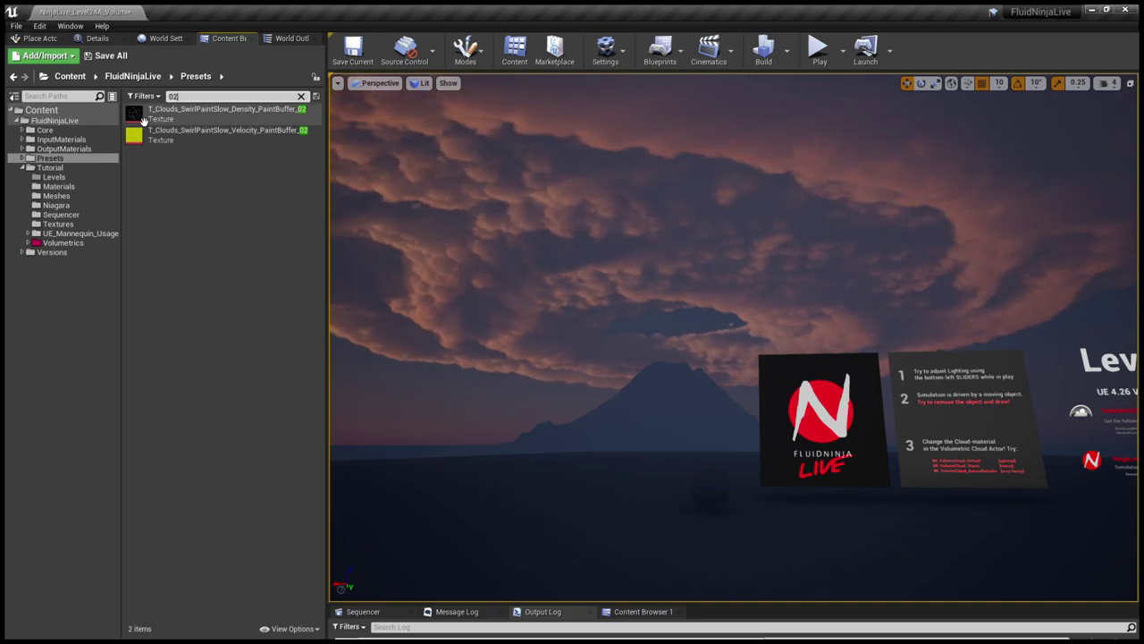
double_click(137, 116)
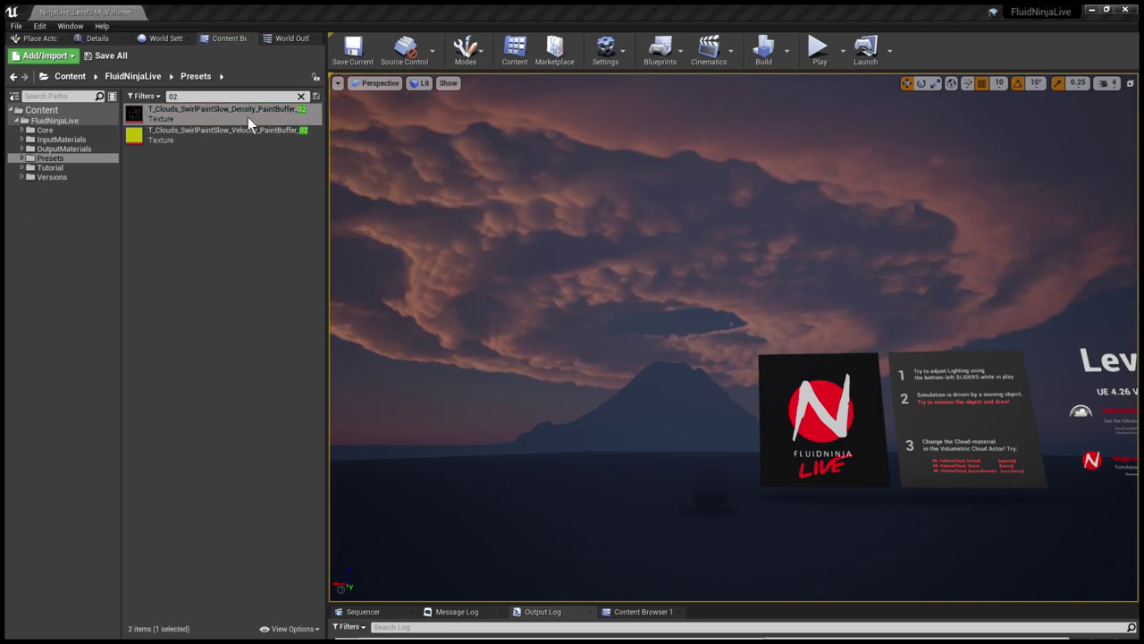
scroll(370, 345, "up", 3)
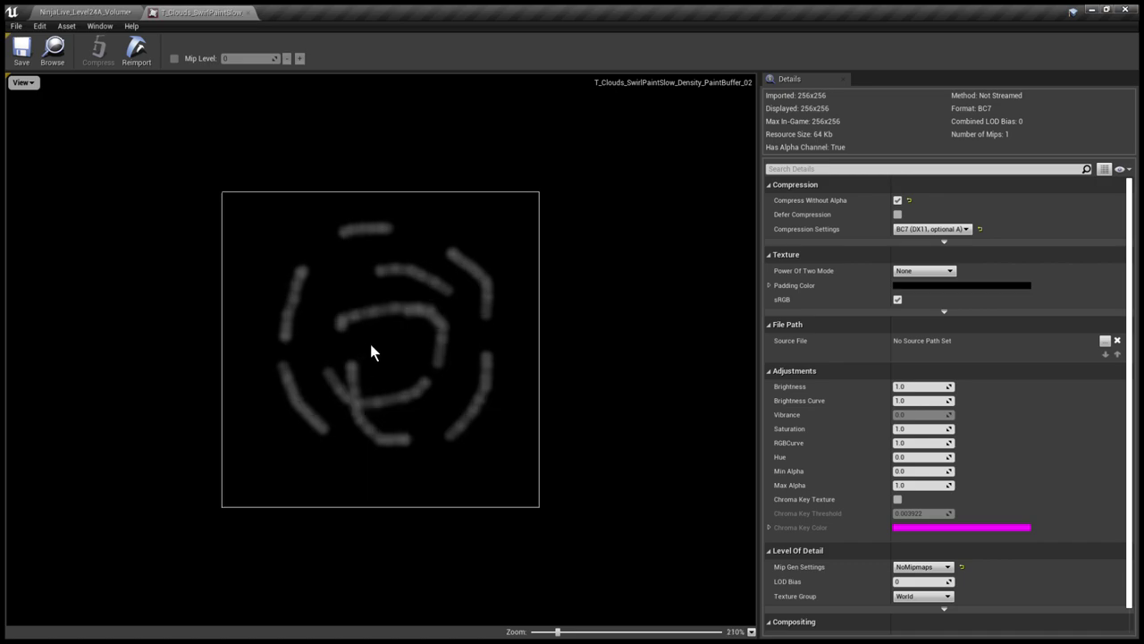
left_click(249, 14)
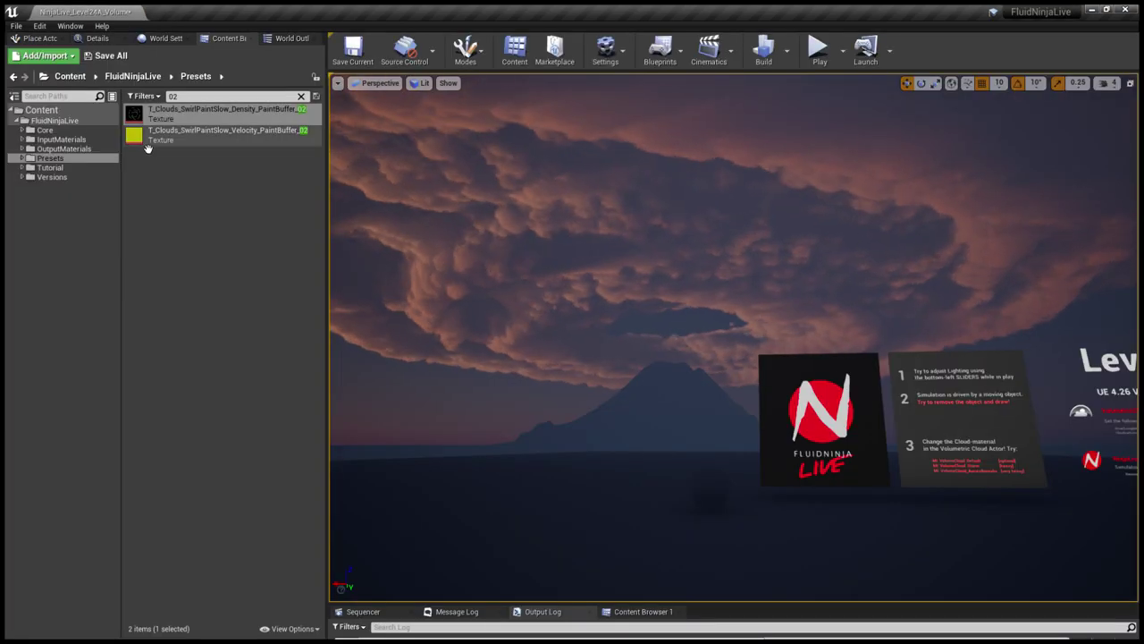
Inspect the T_Clouds_SwirlPaintSlow_Velocity_PaintBuffer_02 texture and close it
double_click(219, 134)
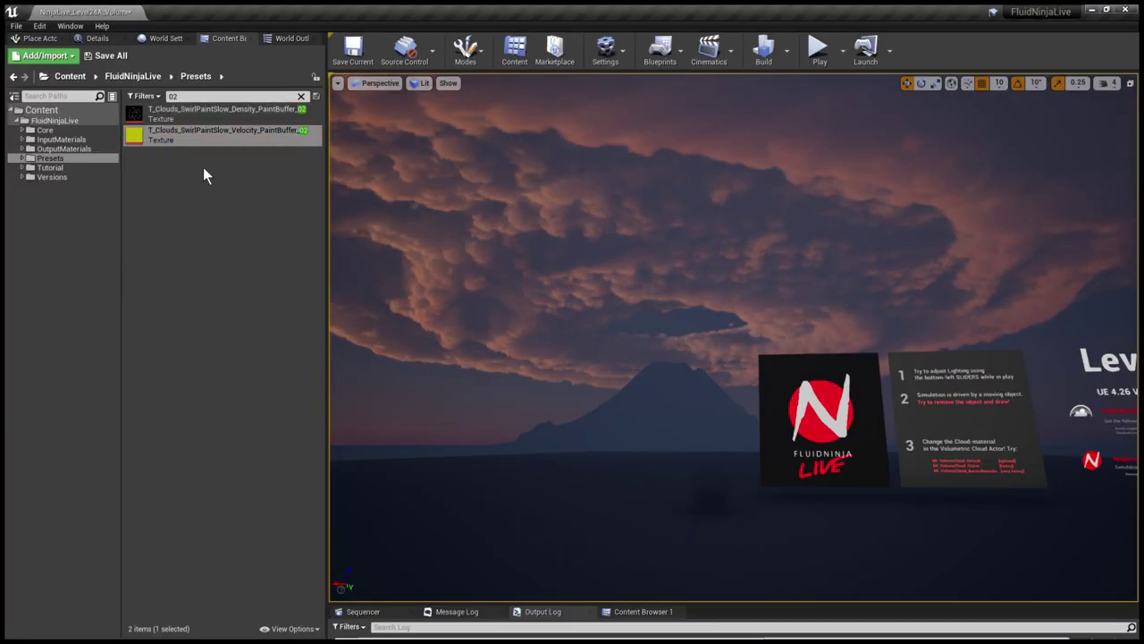
scroll(353, 369, "up", 1)
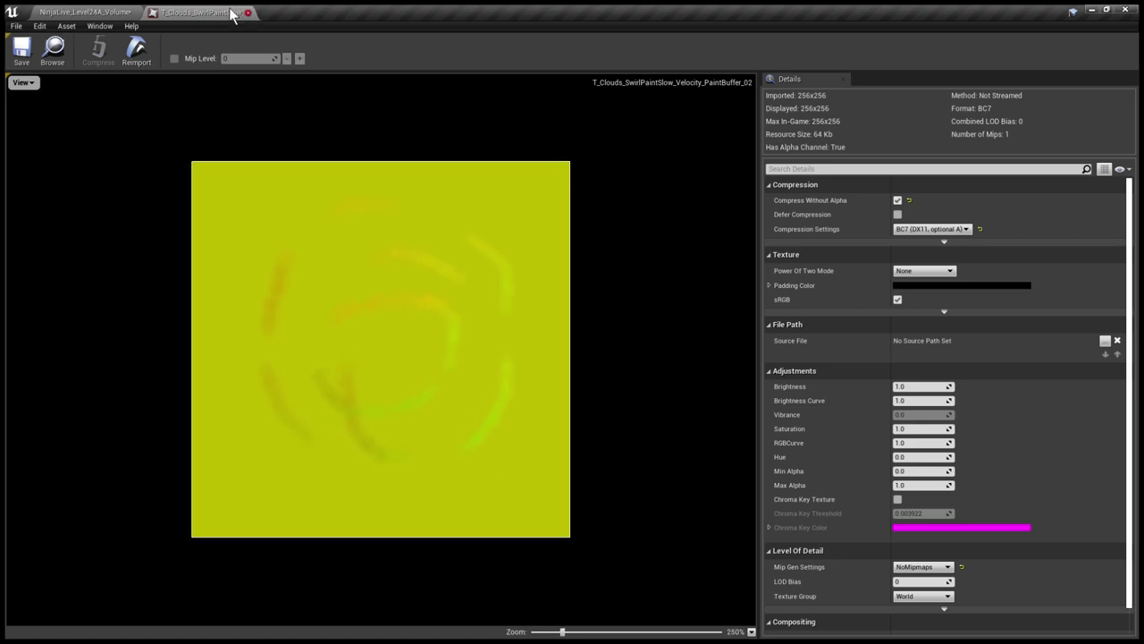
left_click(248, 13)
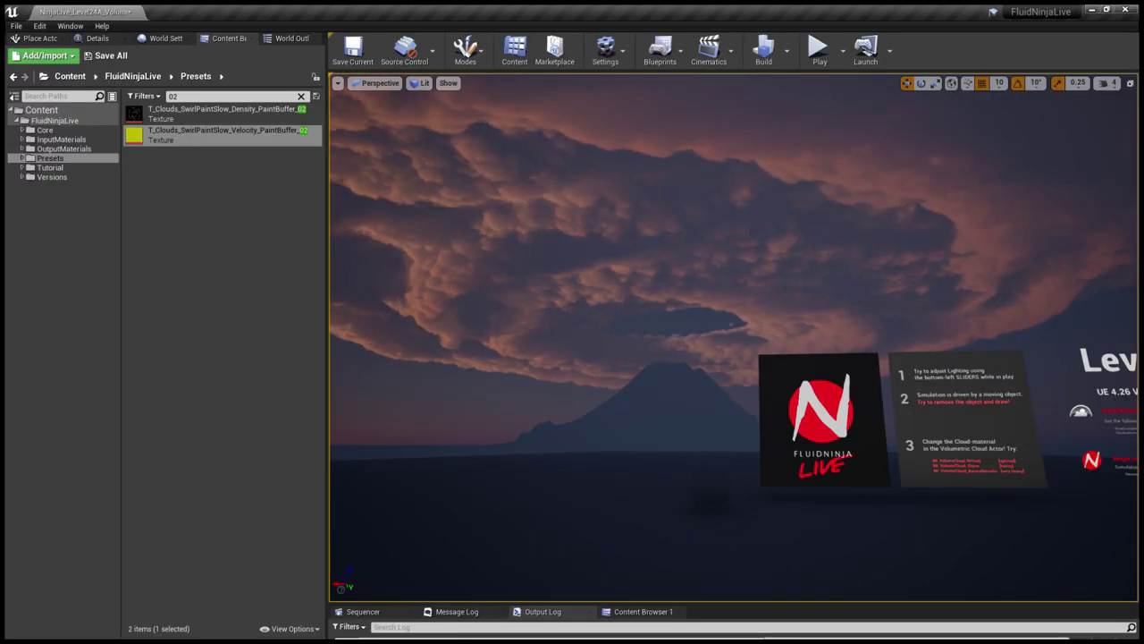
Play the level and assign T_Clouds_SwirlPaintSlow_Velocity_PaintBuffer_02 as the velocity field bitmap
key("F11")
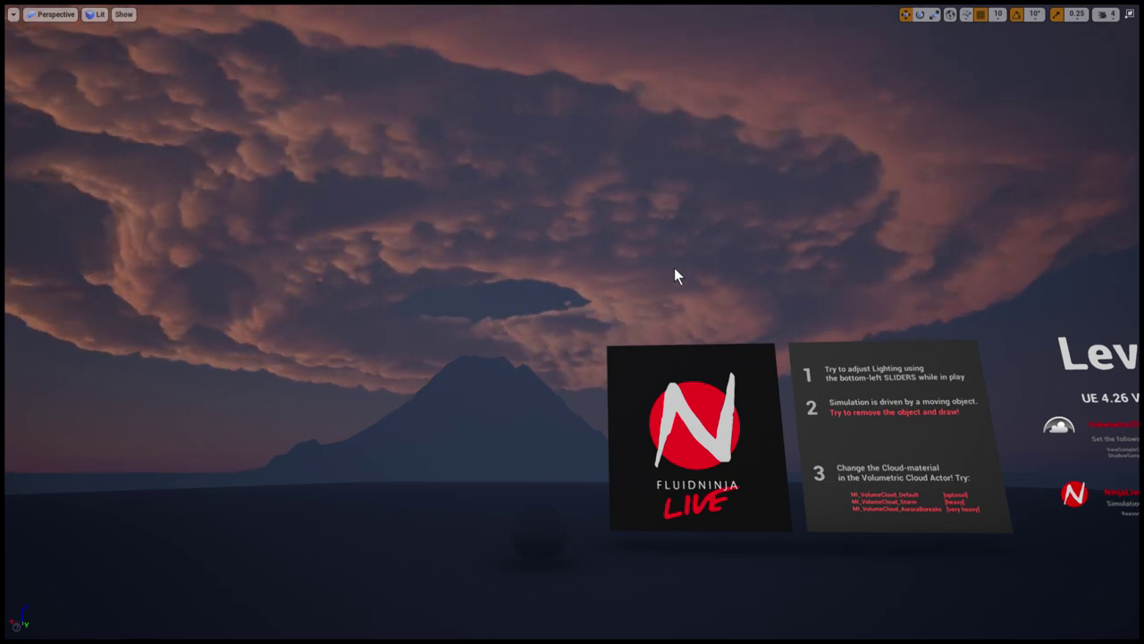
key("alt+p")
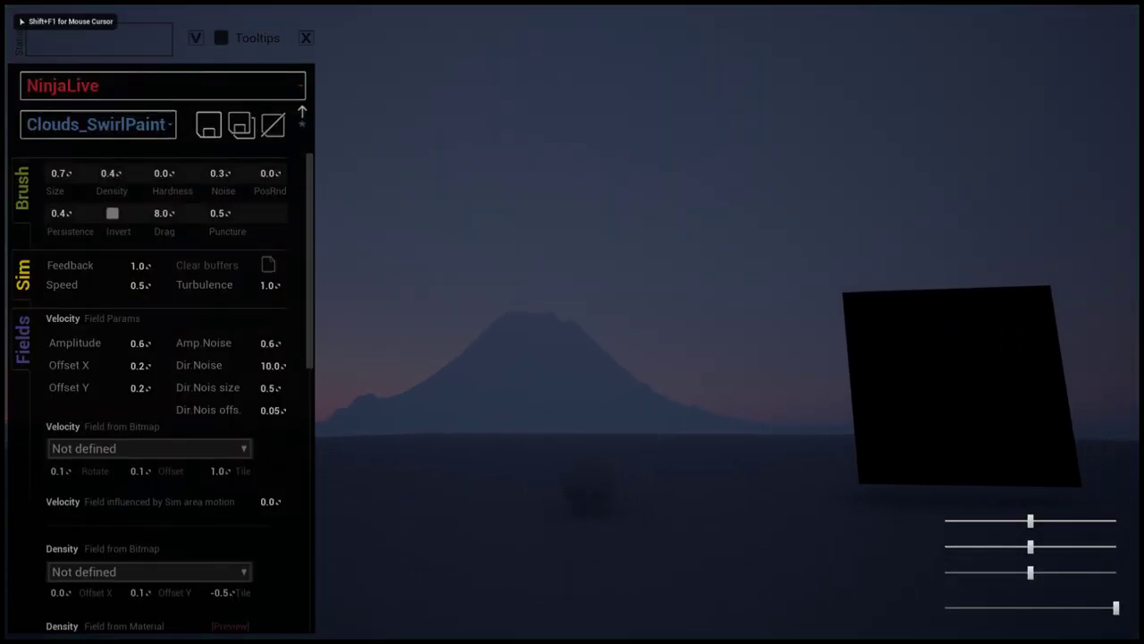
scroll(173, 402, "down", 3)
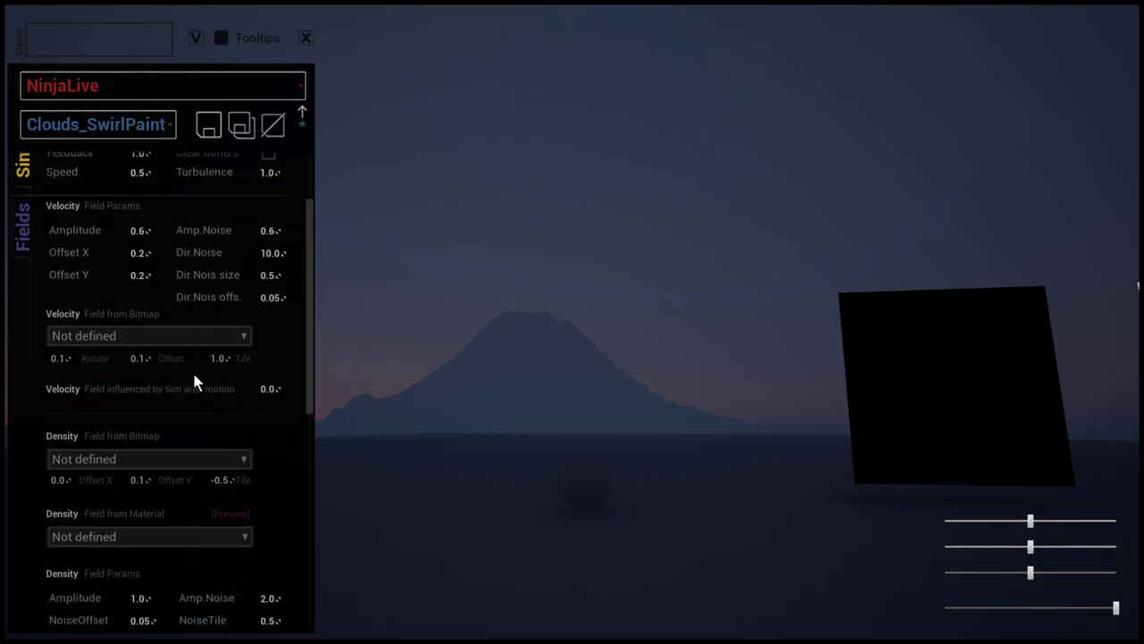
left_click(141, 336)
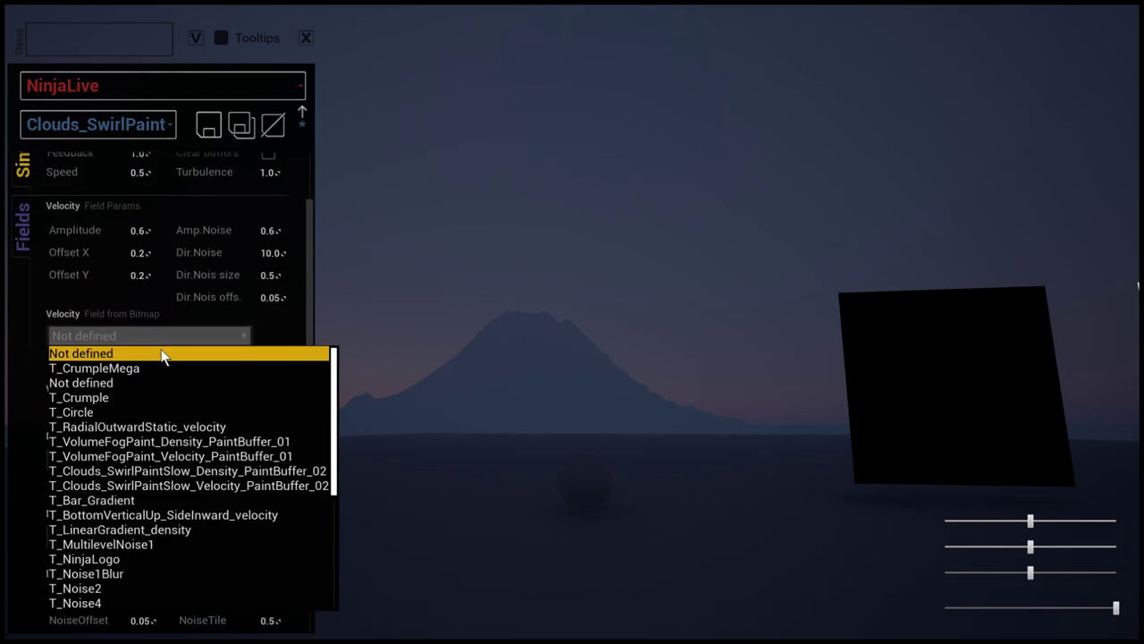
left_click(250, 485)
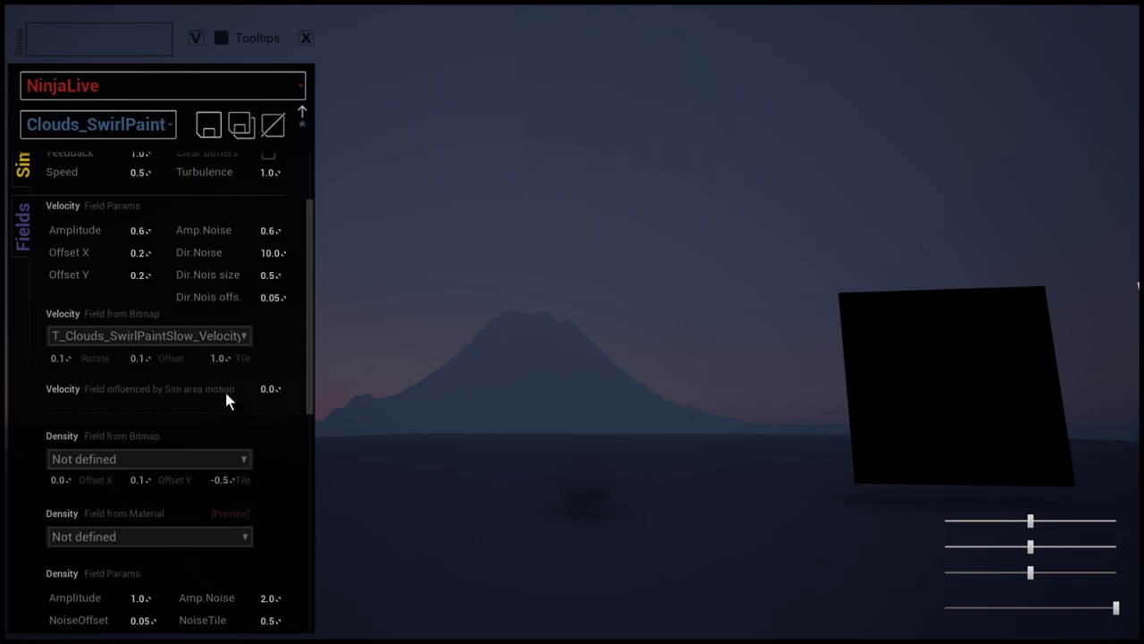
Assign T_Clouds_SwirlPaintSlow_Density_PaintBuffer_02 as the density field bitmap and set the Offset and Tile values of both bitmaps to 0
scroll(163, 457, "down", 2)
left_click(161, 390)
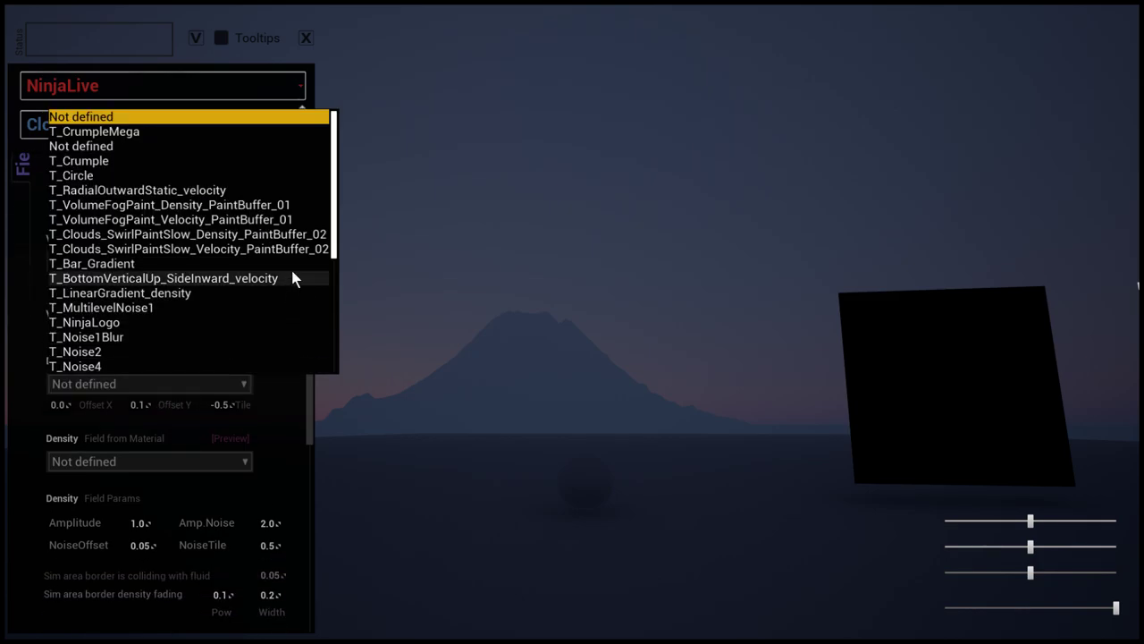
left_click(284, 236)
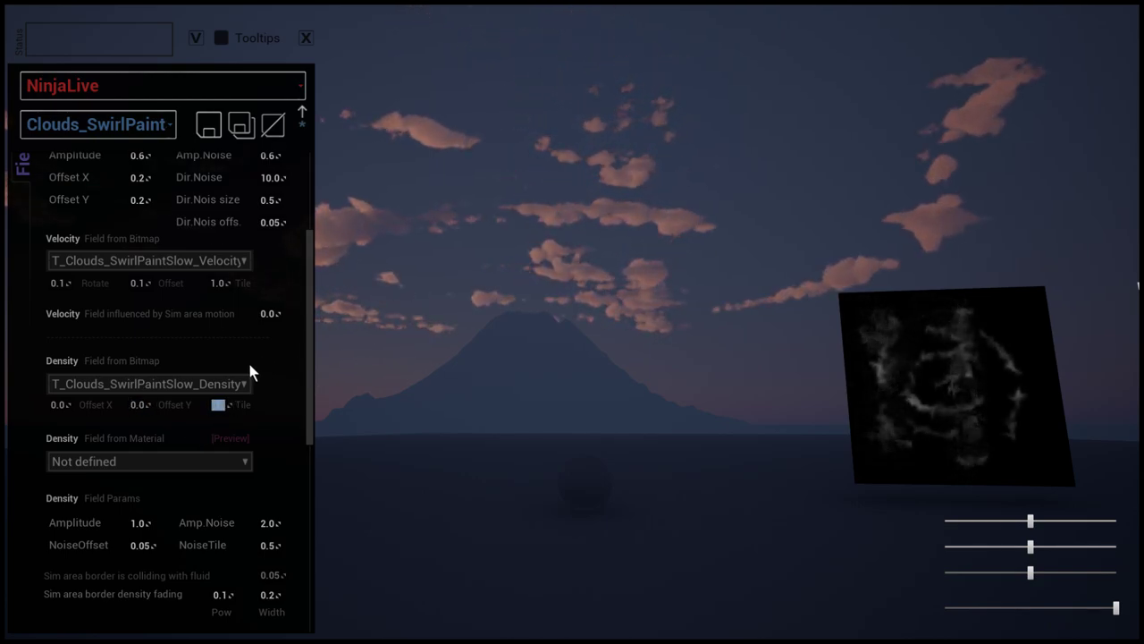
scroll(165, 318, "up", 1)
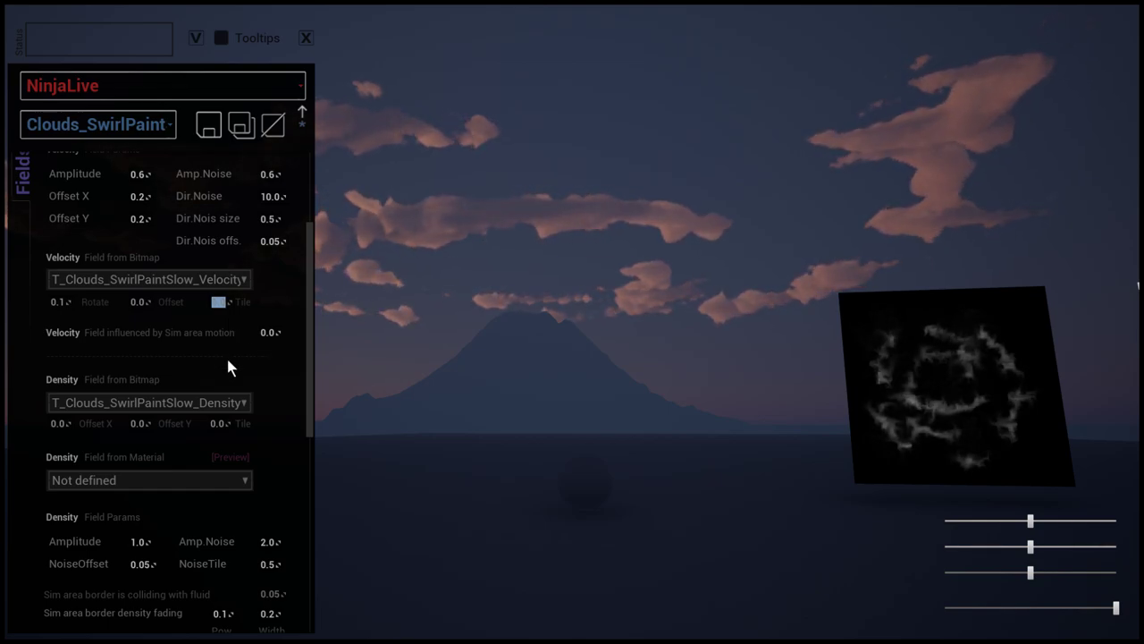
scroll(214, 354, "up", 4)
Try a density field Amplitude of 10, then set it to 5
scroll(202, 351, "down", 10)
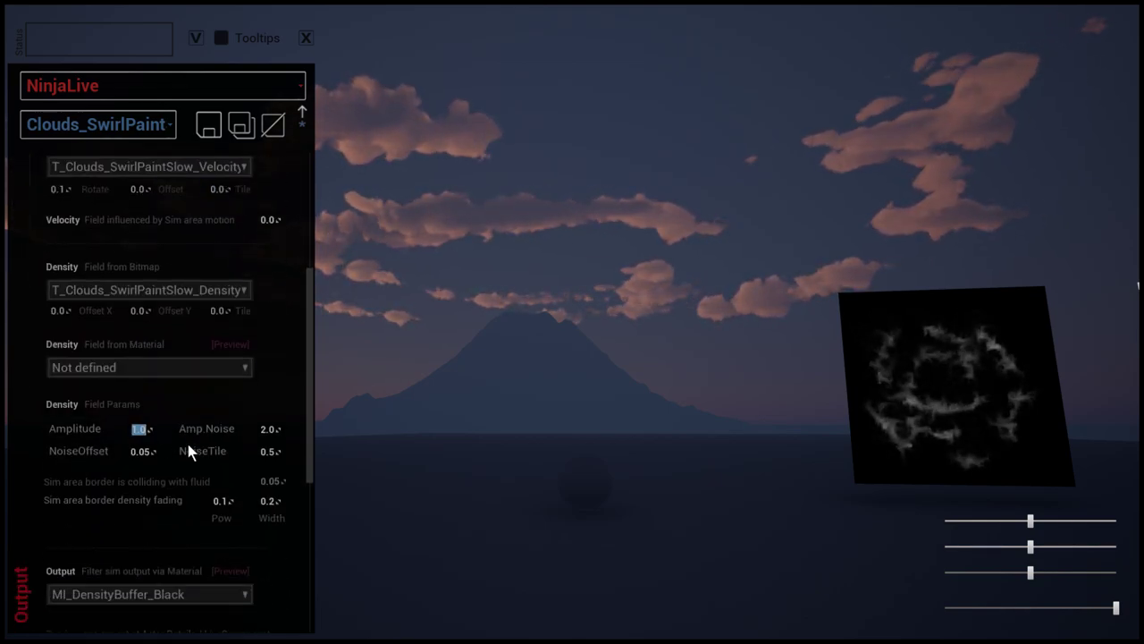
type("10")
key("Return")
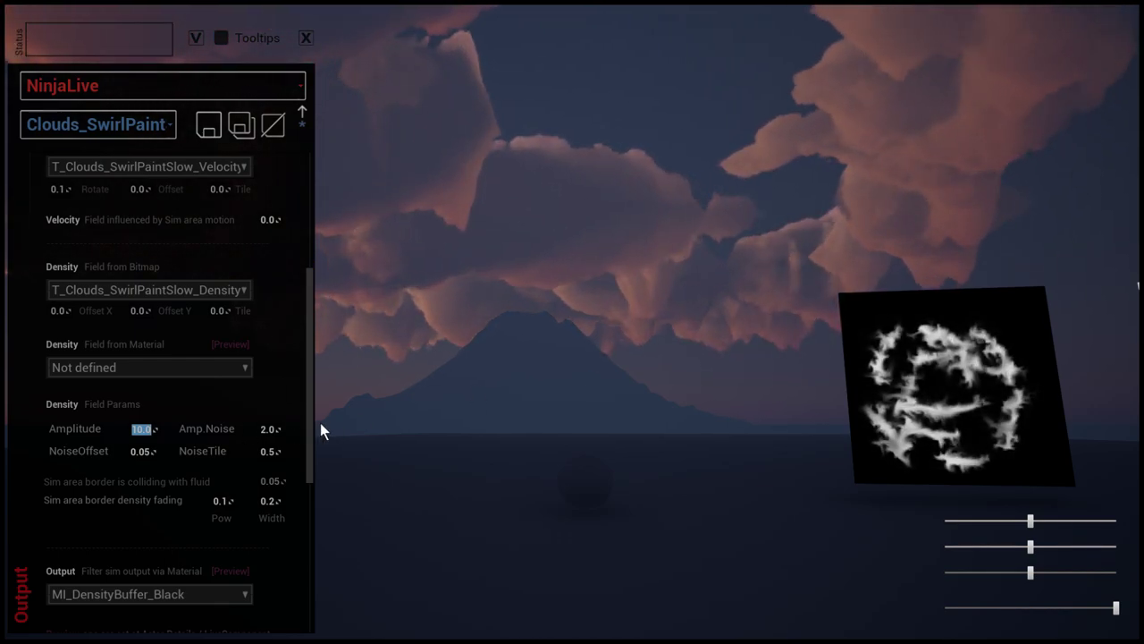
type("5")
key("Return")
Set the velocity field's Offset X and Offset Y to 0 and its Amplitude to 5, then return to the level view
scroll(237, 341, "up", 7)
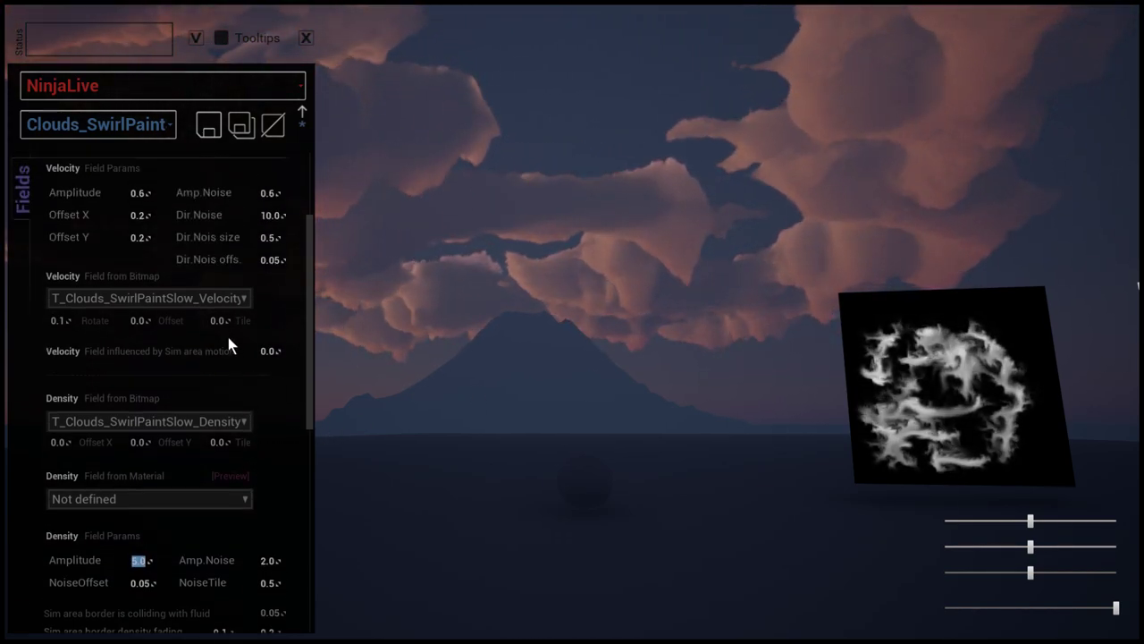
scroll(228, 337, "up", 4)
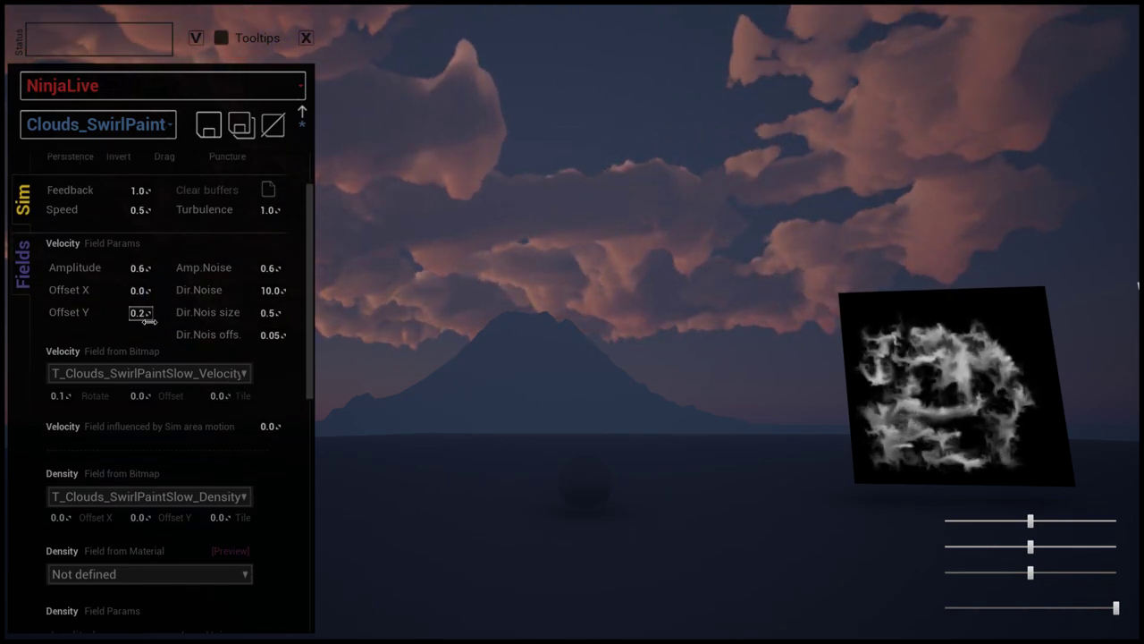
type("5")
key("Return")
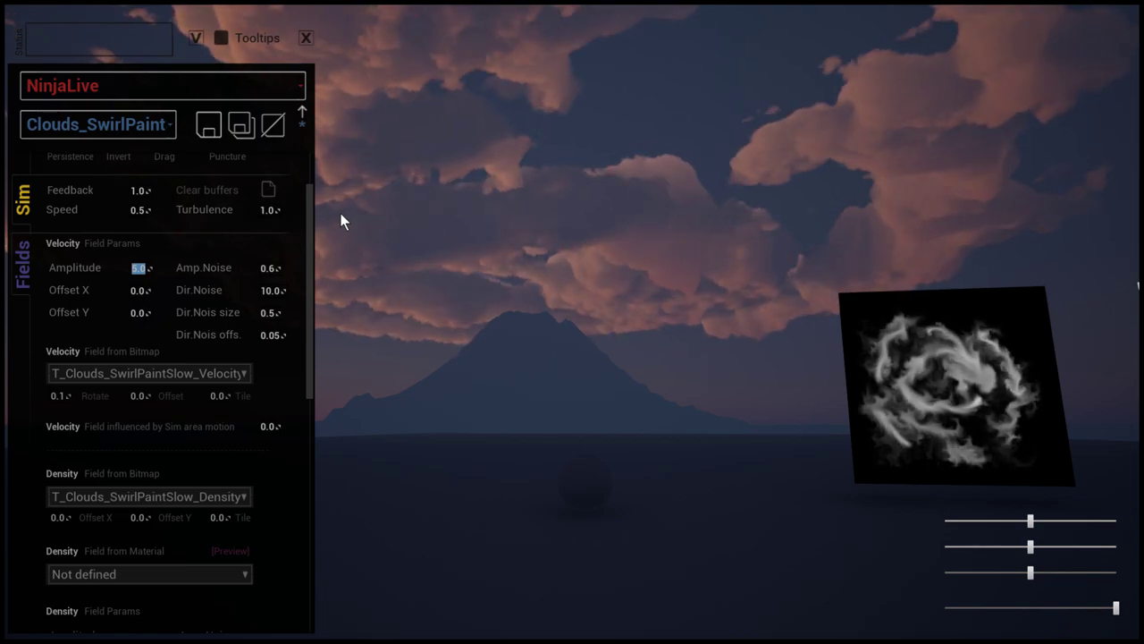
left_click(531, 209)
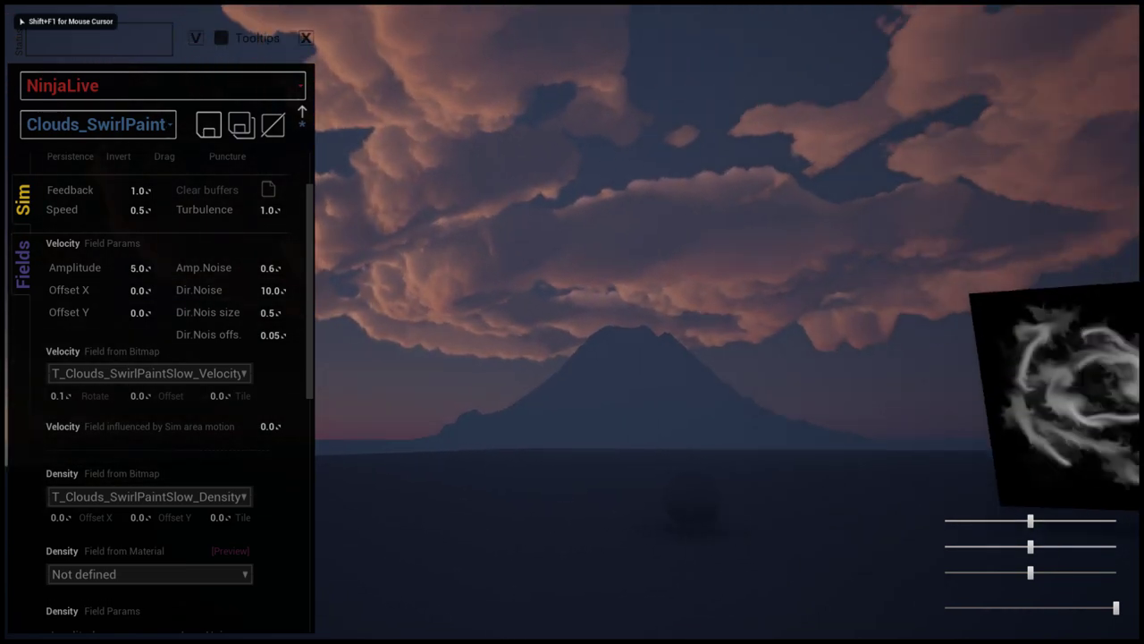
Try velocity field Amplitude values of 10 and 20, then set it back to 10
key("shift+F1")
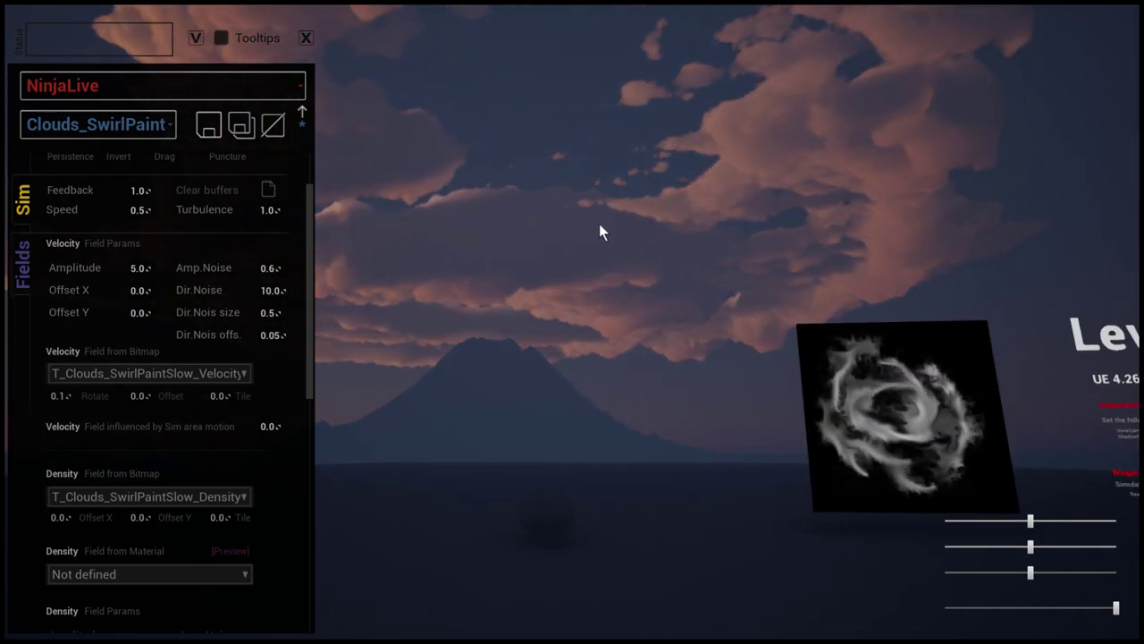
left_click(153, 273)
type("10")
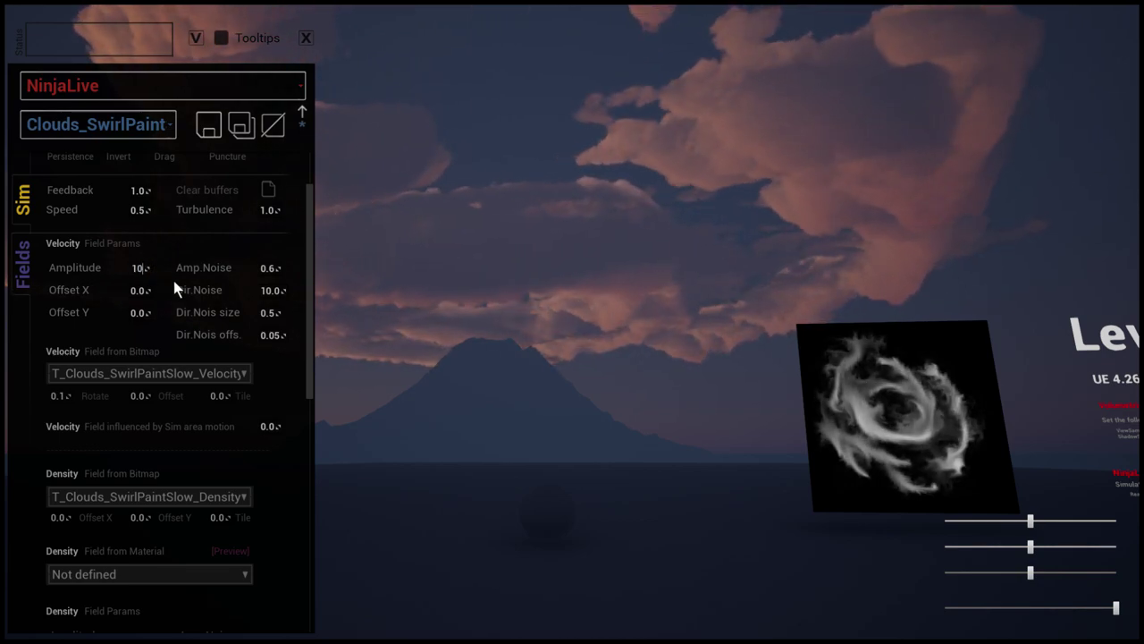
key("Return")
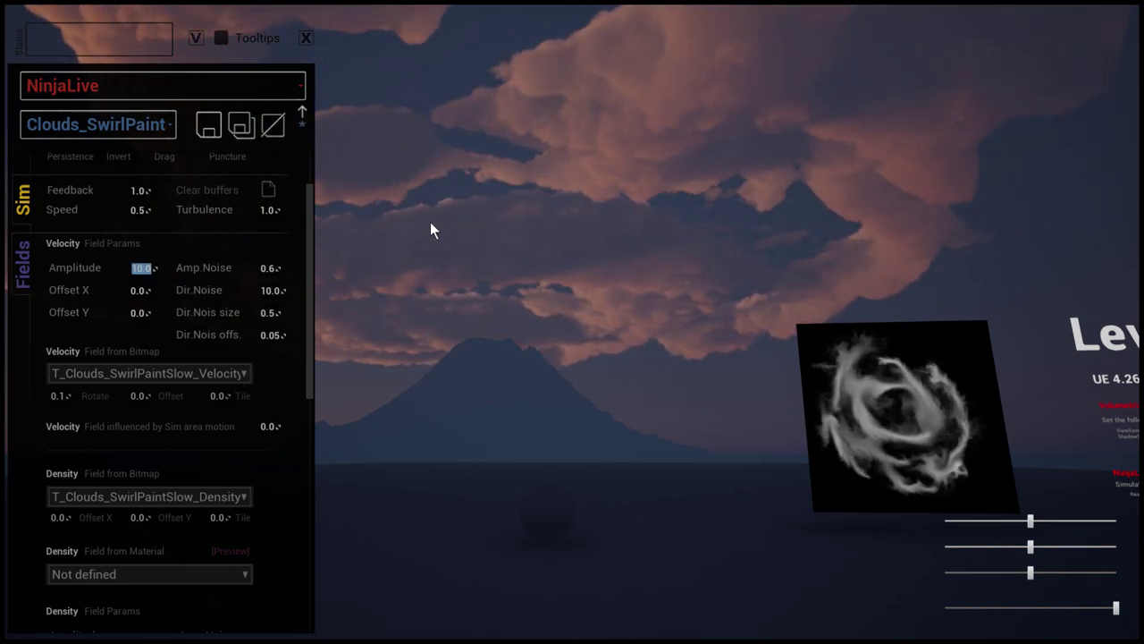
type("20")
key("Return")
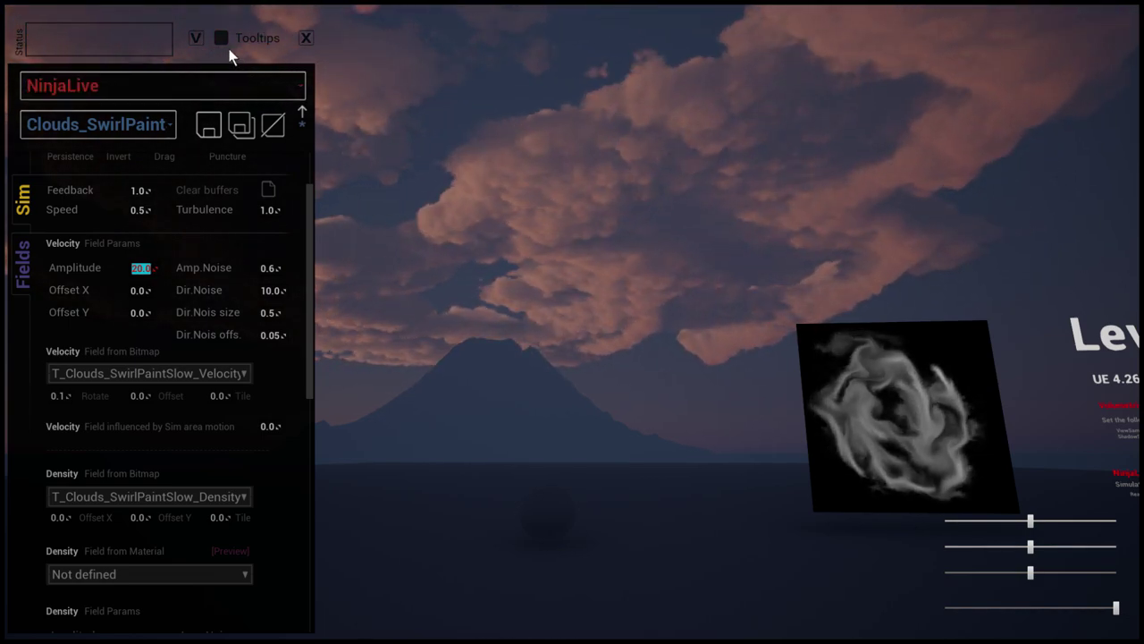
type("10")
key("Return")
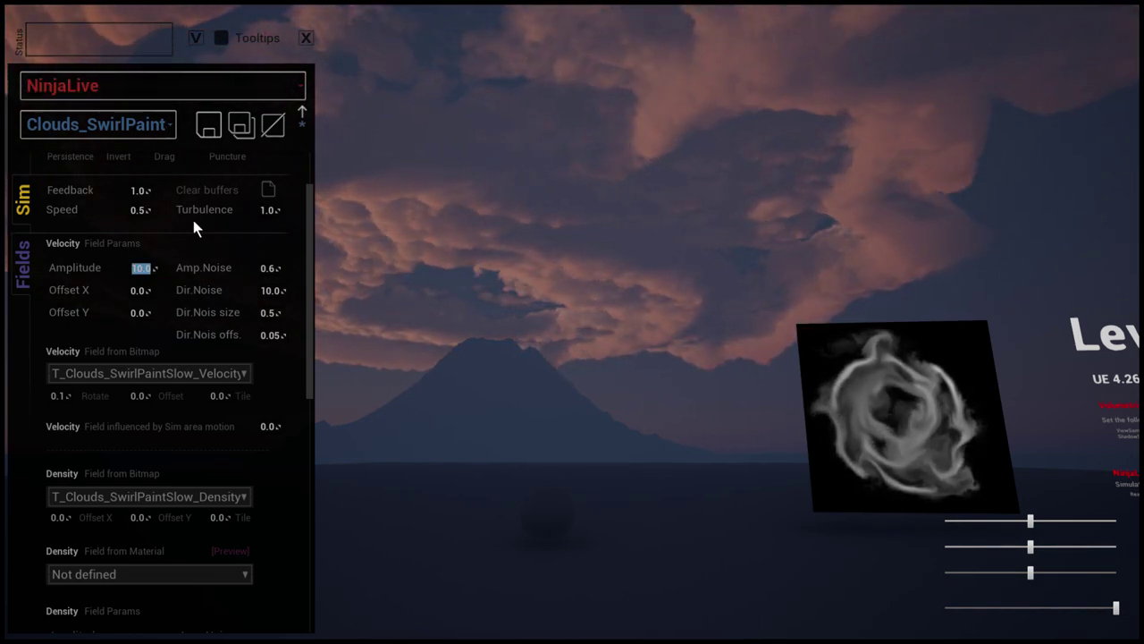
Collapse the parameter panel to look at the clouds, overwrite the current Clouds_SwirlPaint preset, and stop the simulation
left_click(196, 38)
left_click(534, 231)
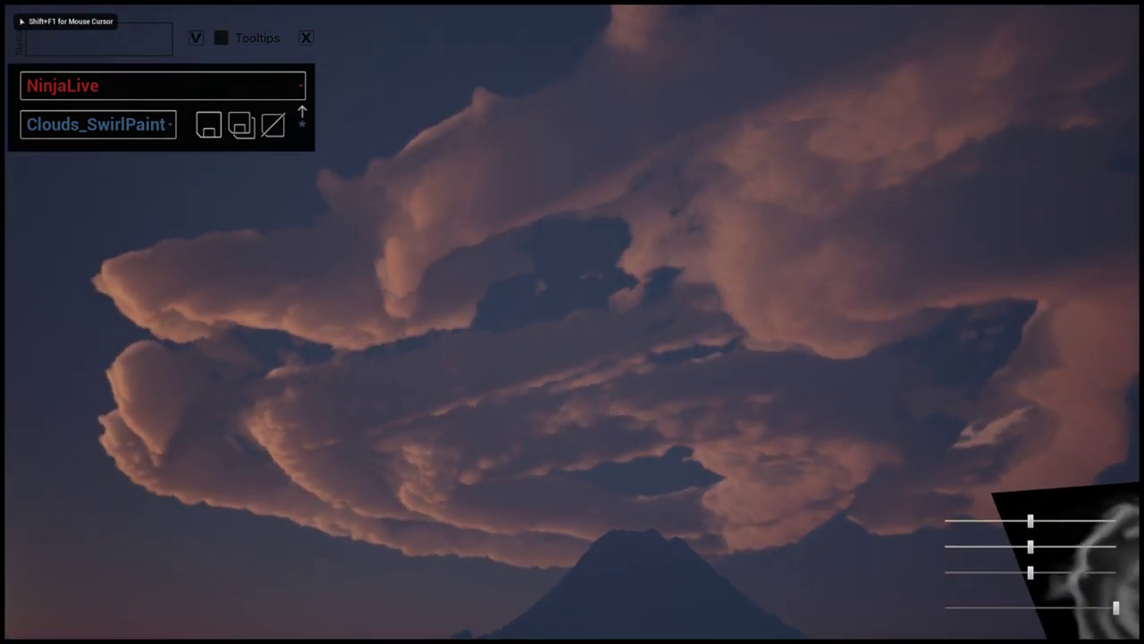
key("shift+F1")
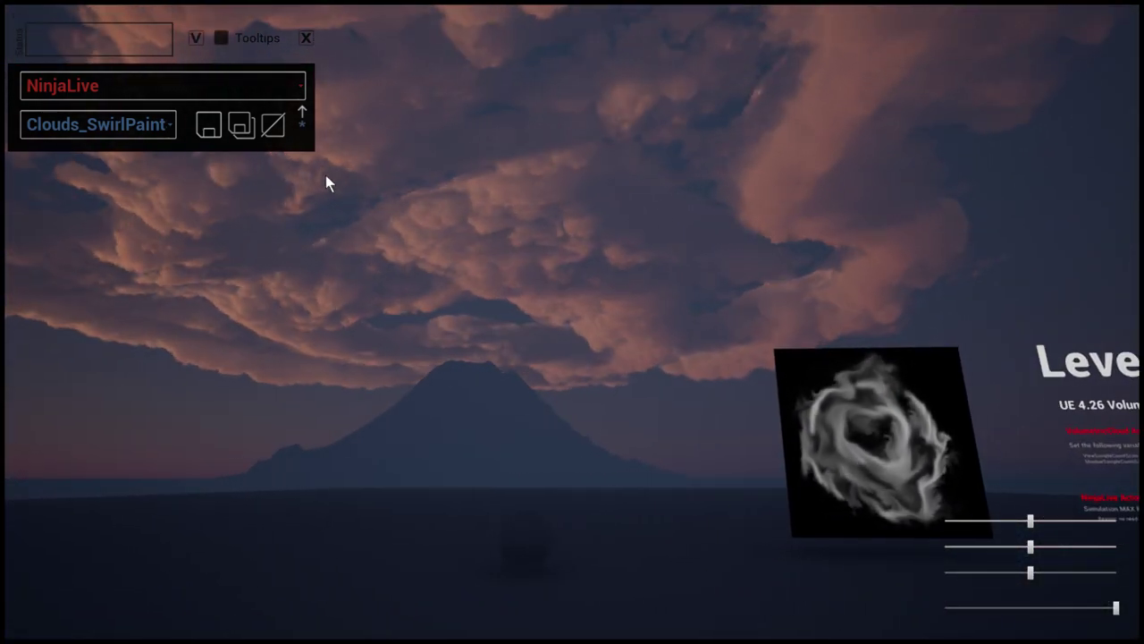
left_click(211, 125)
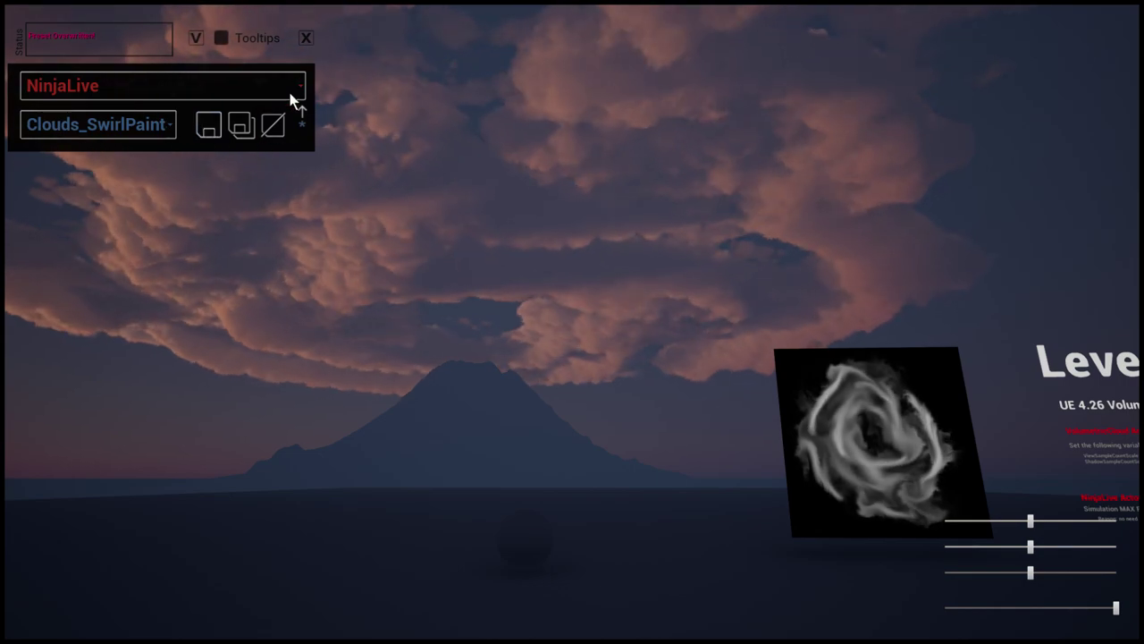
left_click(306, 38)
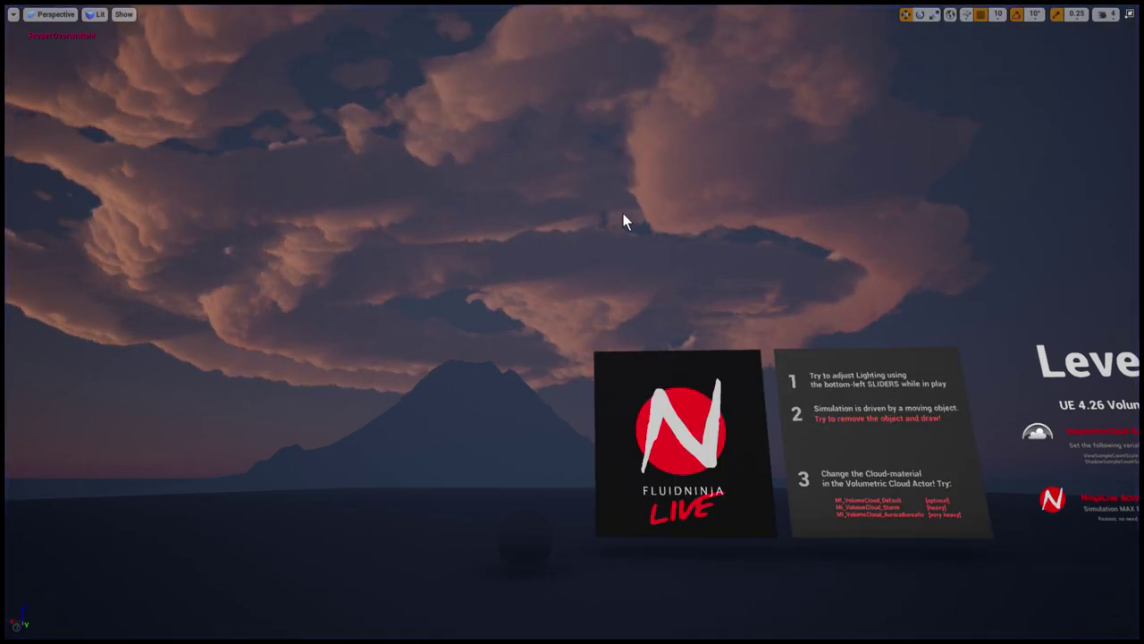
Replay the level to check the clouds from the saved preset, then stop playing
key("alt+p")
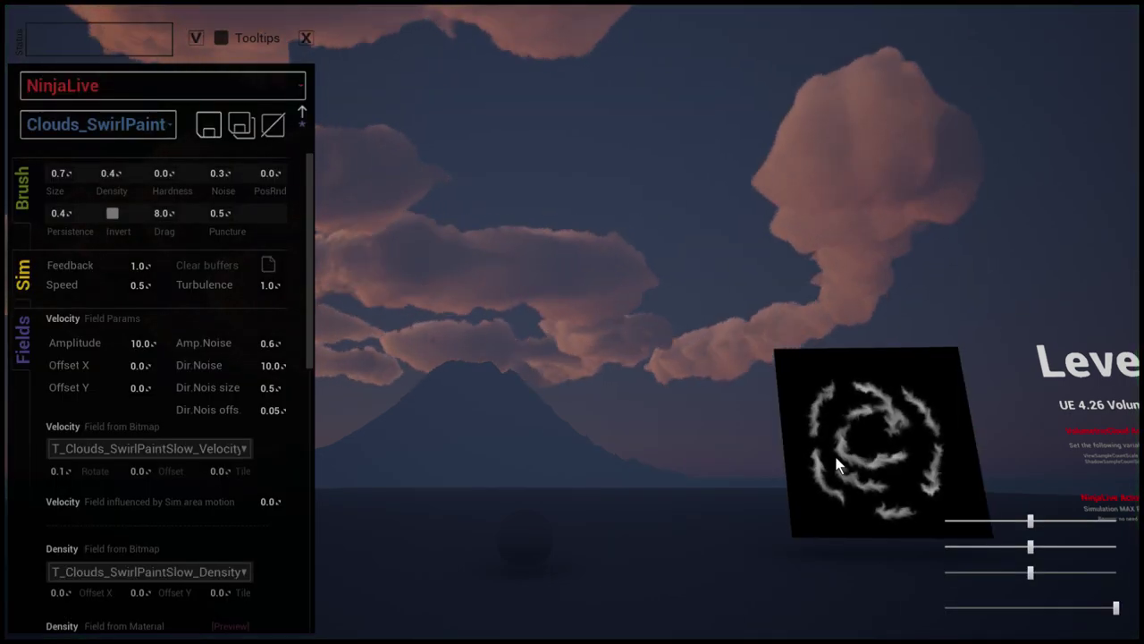
mouse_move(734, 413)
left_mouse_down()
mouse_move(699, 419)
mouse_move(724, 421)
left_mouse_up()
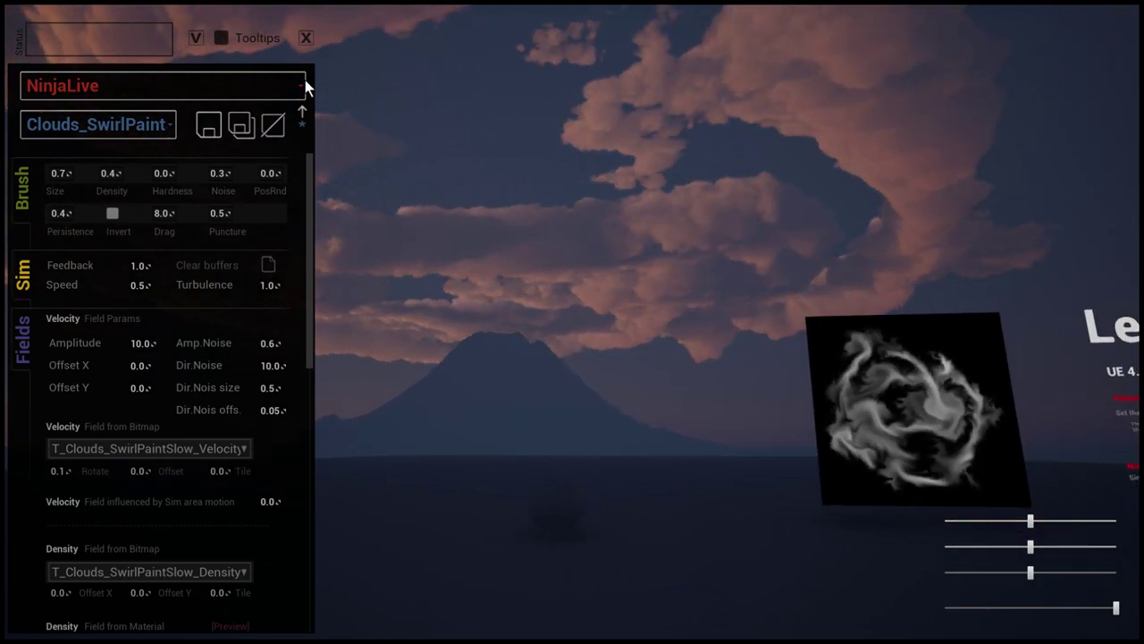
left_click(305, 39)
right_click_drag(559, 238, 582, 229)
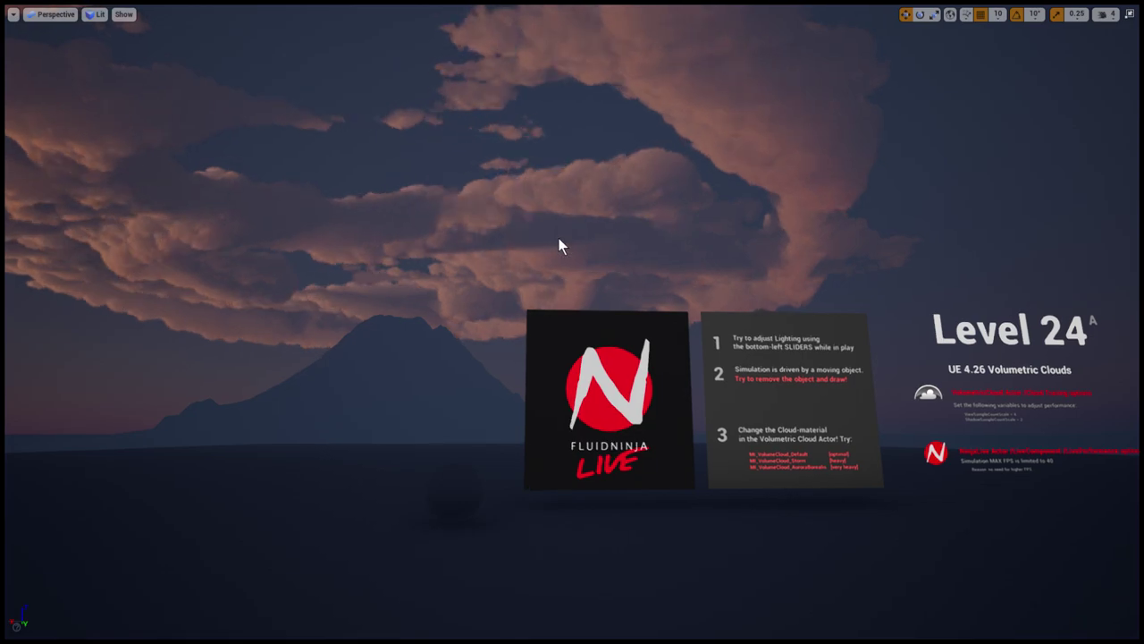
Leave the full-screen viewport and set the VolumetricCloud actor's cloud material to MI_VolumeCloud_Storm
key("F11")
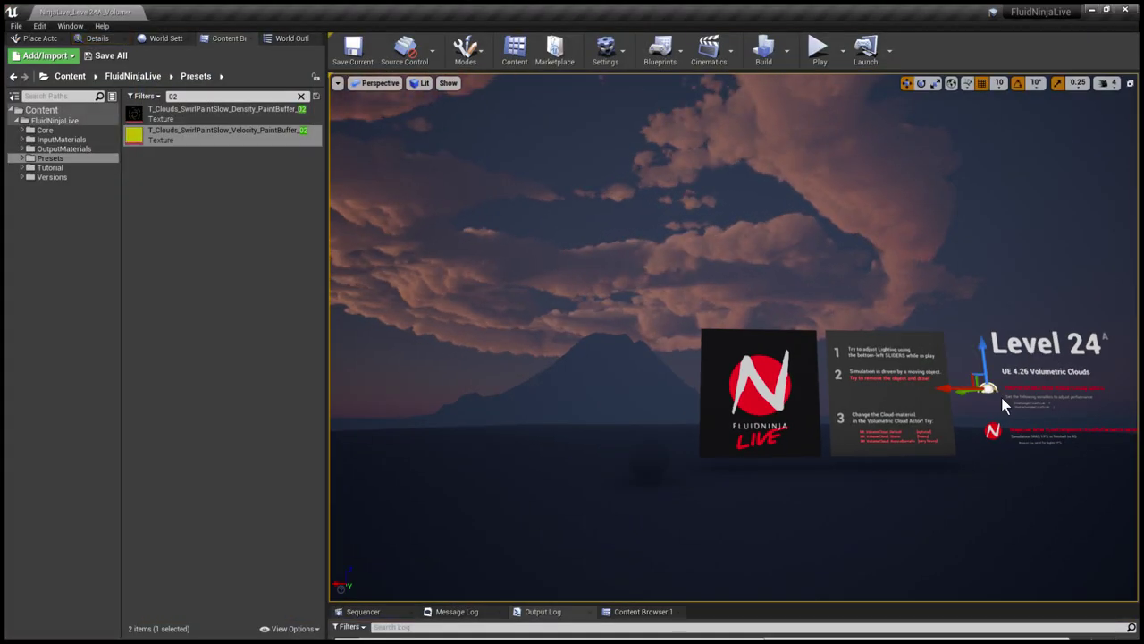
left_click(93, 39)
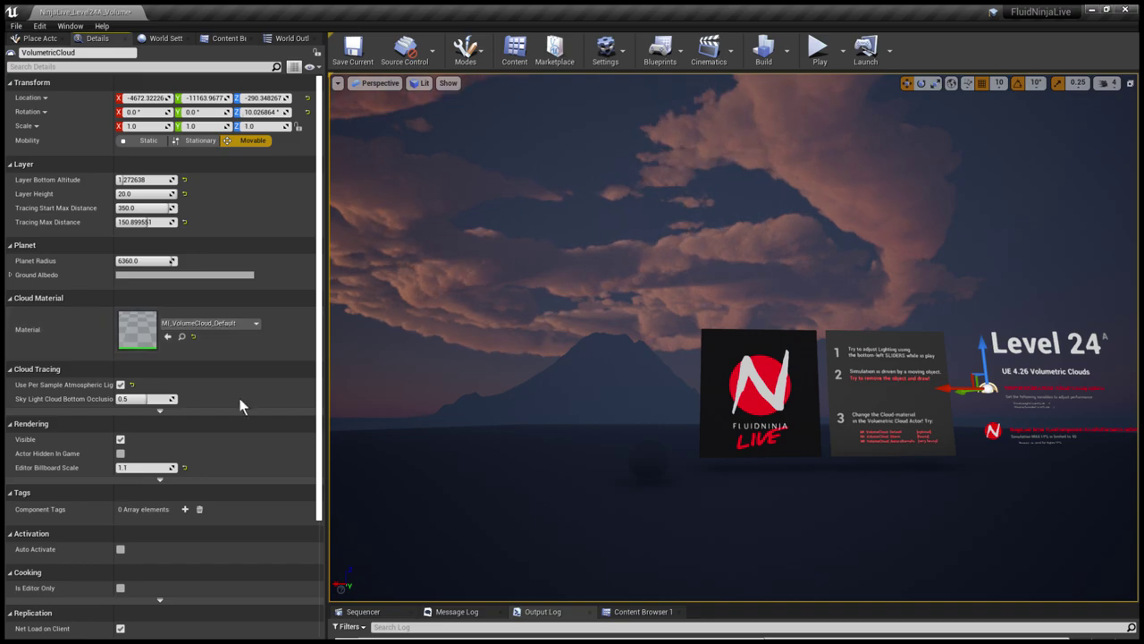
left_click(262, 559)
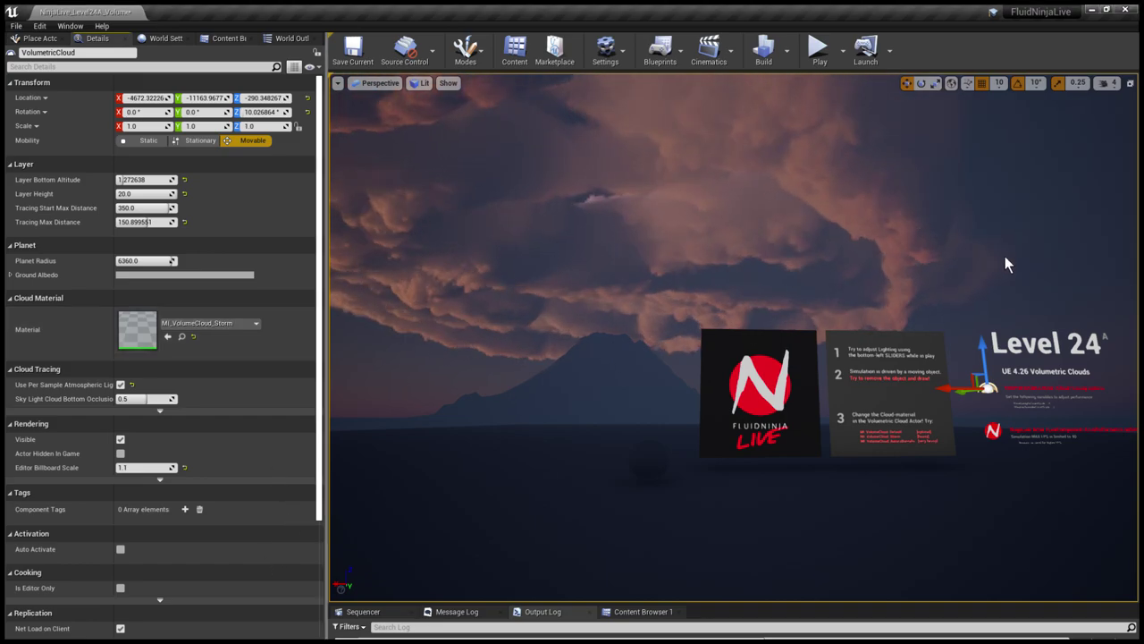
Play the level full screen with the storm material and collapse the NinjaLive parameters to view the clouds
left_click(1005, 256)
key("F11")
key("alt+p")
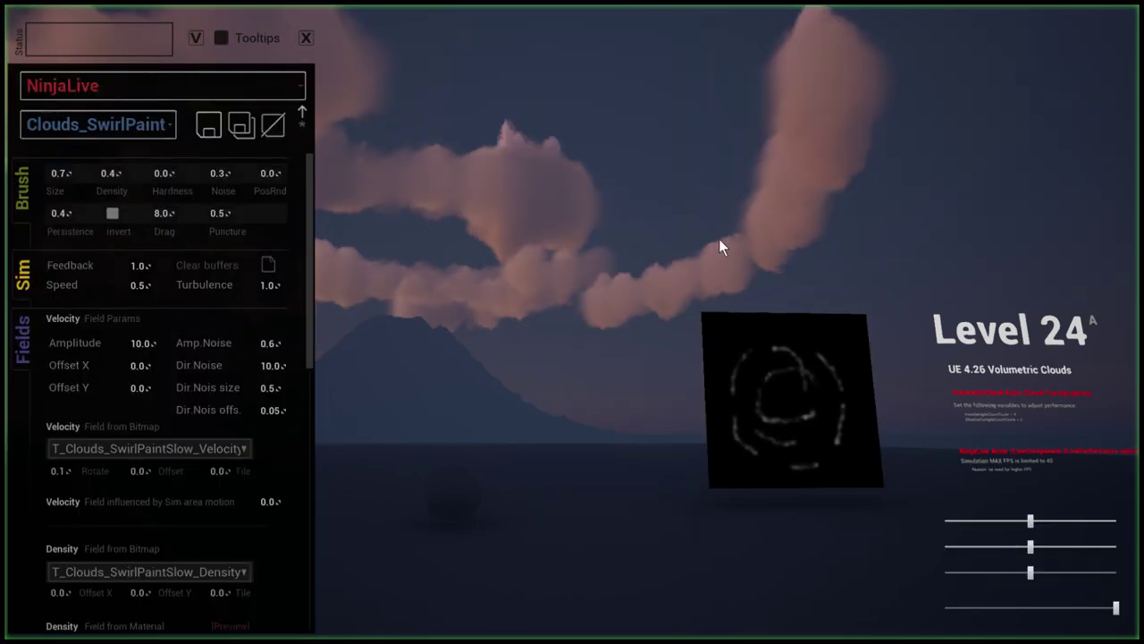
right_click_drag(719, 239, 477, 154)
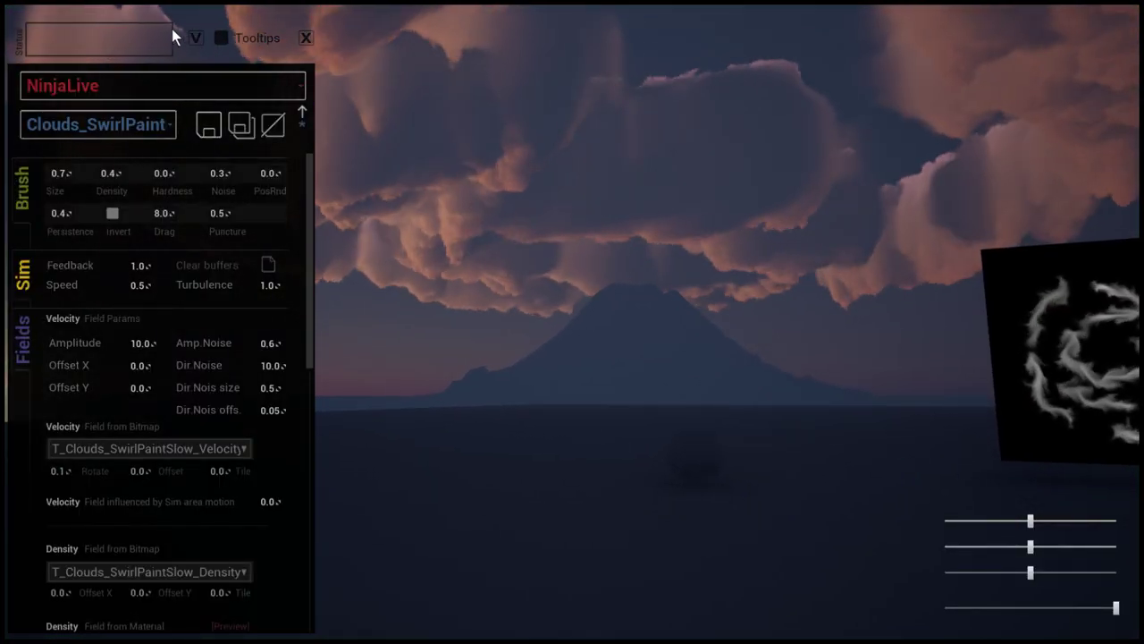
left_click(196, 38)
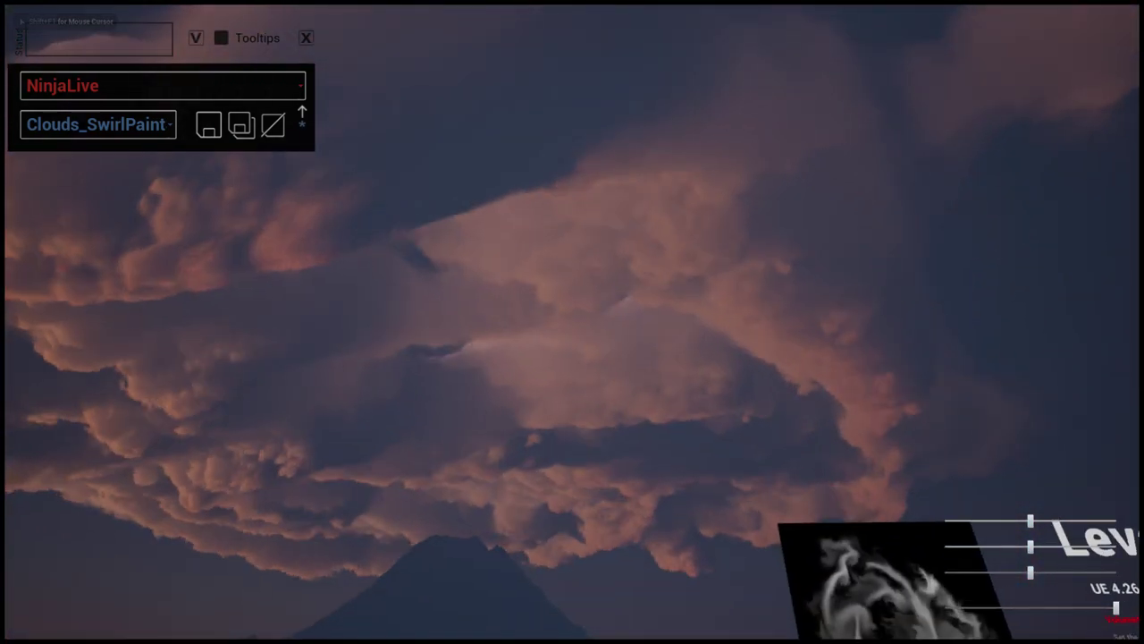
Try a lower value on the first lighting slider, look around at the storm clouds, and stop playing
left_click_drag(1030, 520, 965, 523)
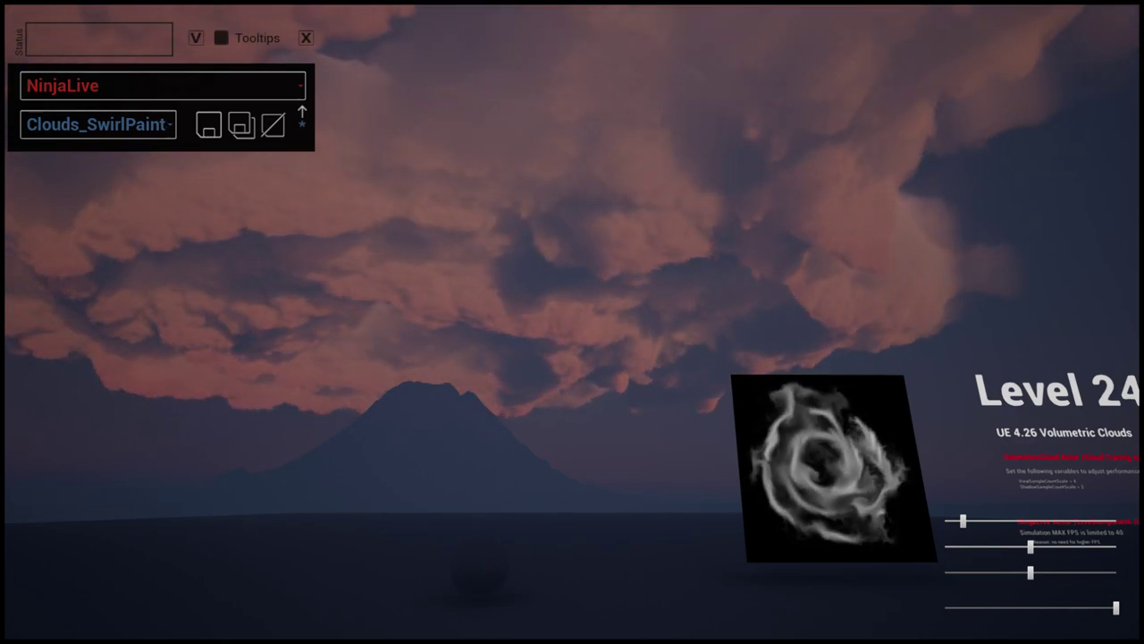
right_click_drag(636, 354, 425, 291)
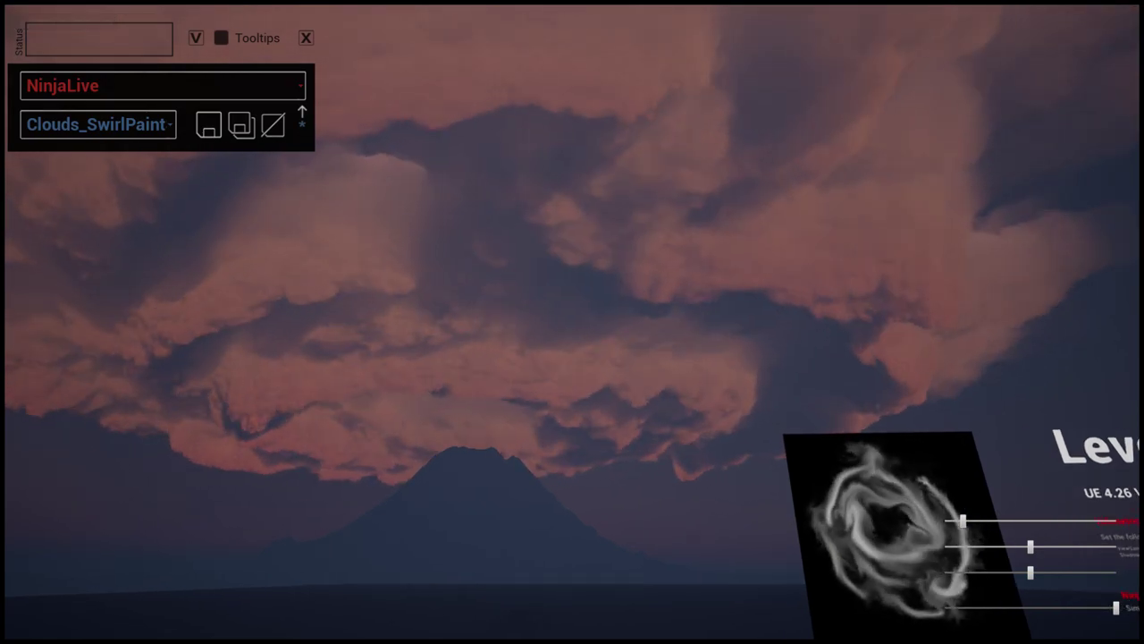
key("shift+F1")
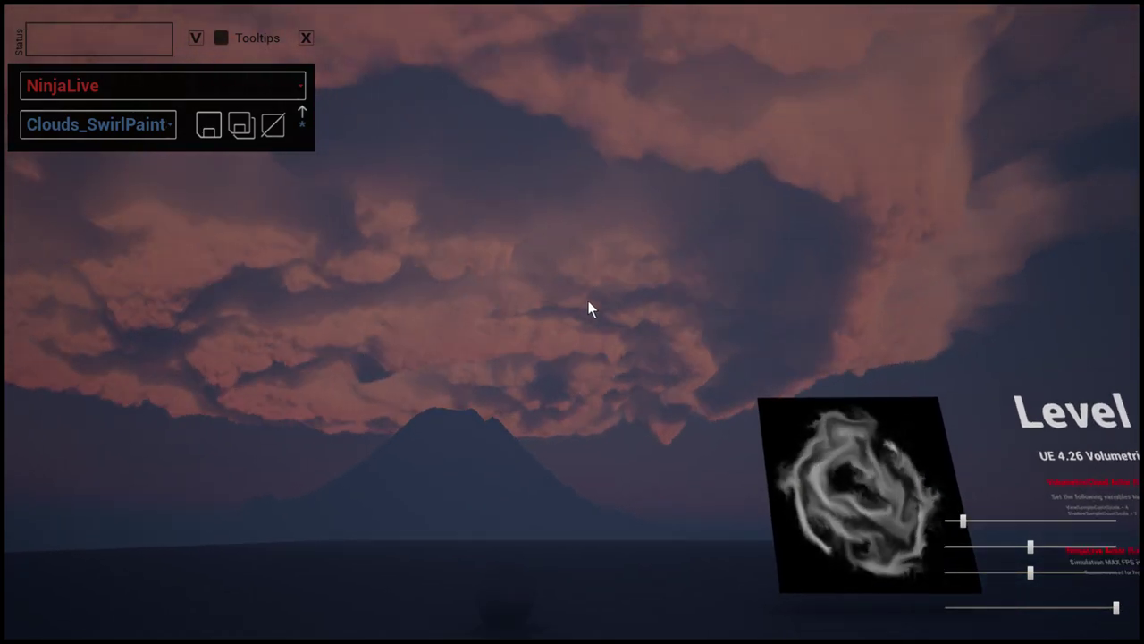
left_click(618, 316)
key("shift+F1")
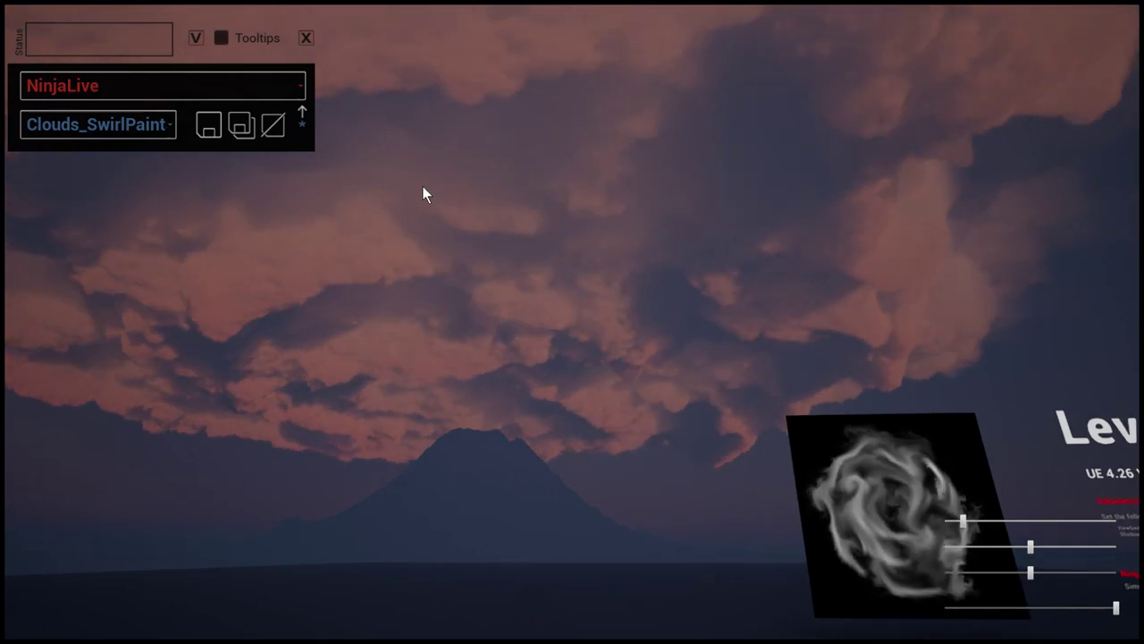
key("Escape")
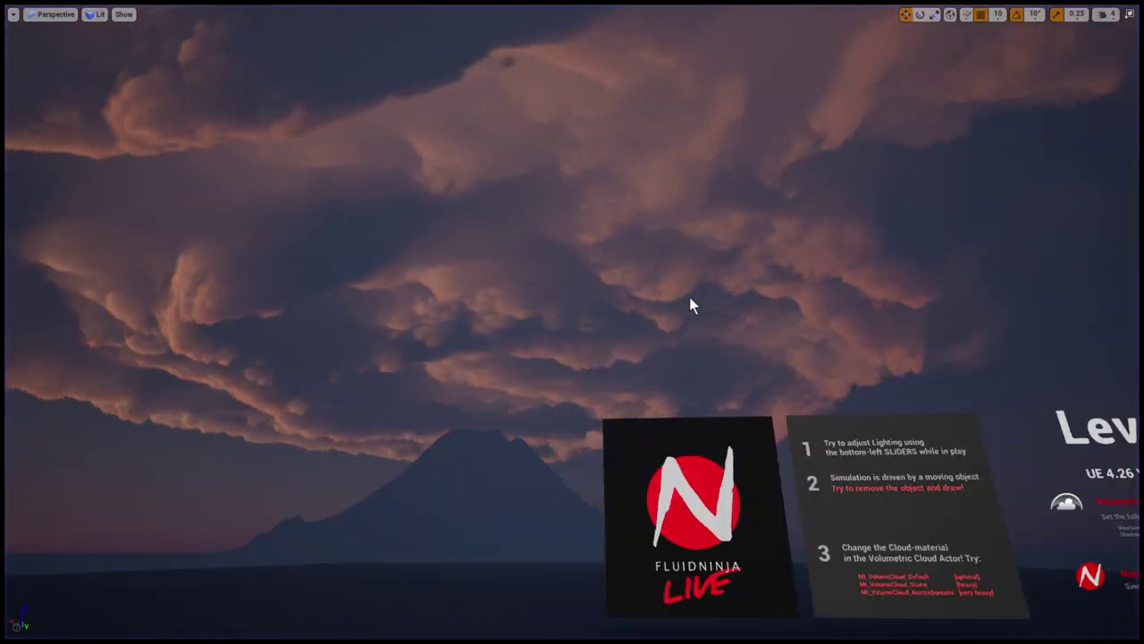
Run the storm cloud simulation again in the full-screen viewport with the NinjaLive parameters collapsed
key("F11")
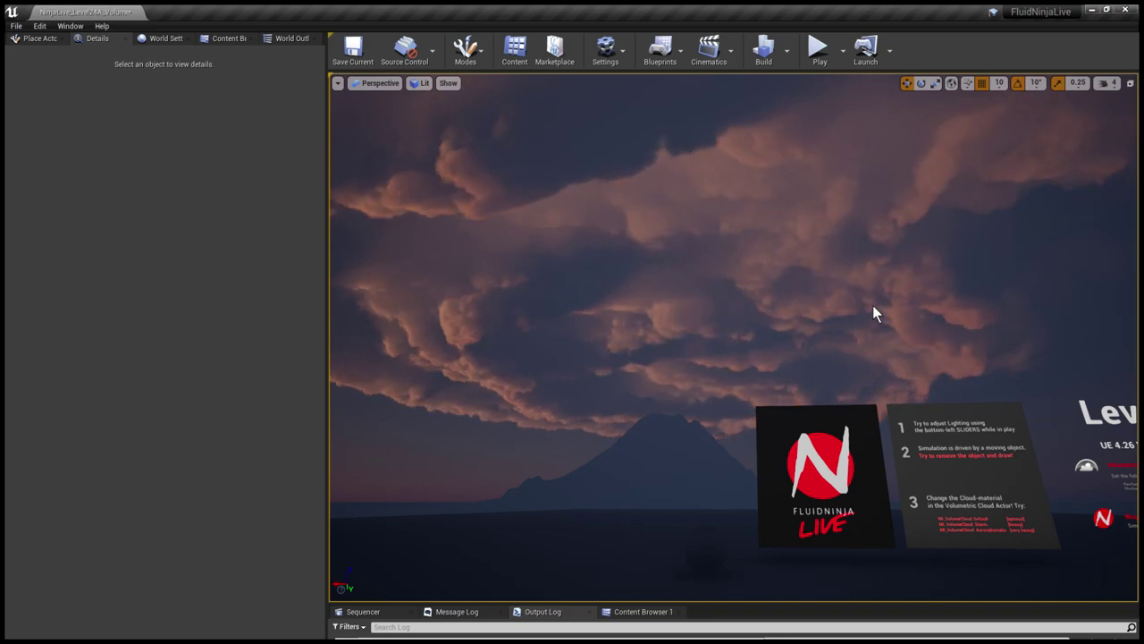
key("F11")
key("alt+p")
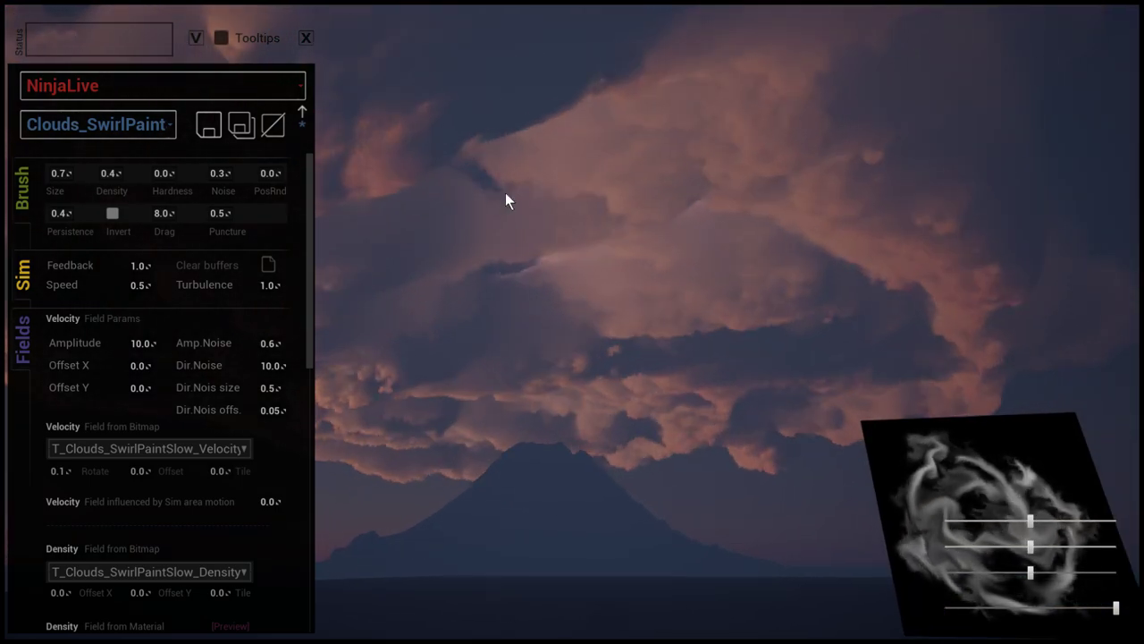
left_click(195, 37)
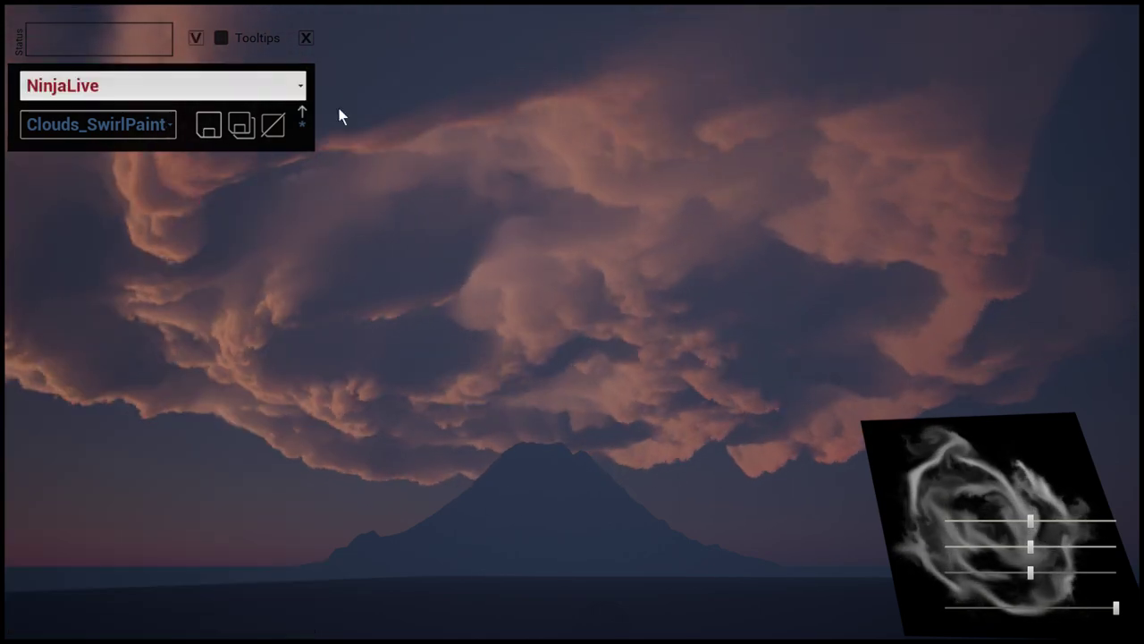
Restore the editor layout during play and show the unfiltered contents of the Tutorial/Volumetrics content folder
key("F11")
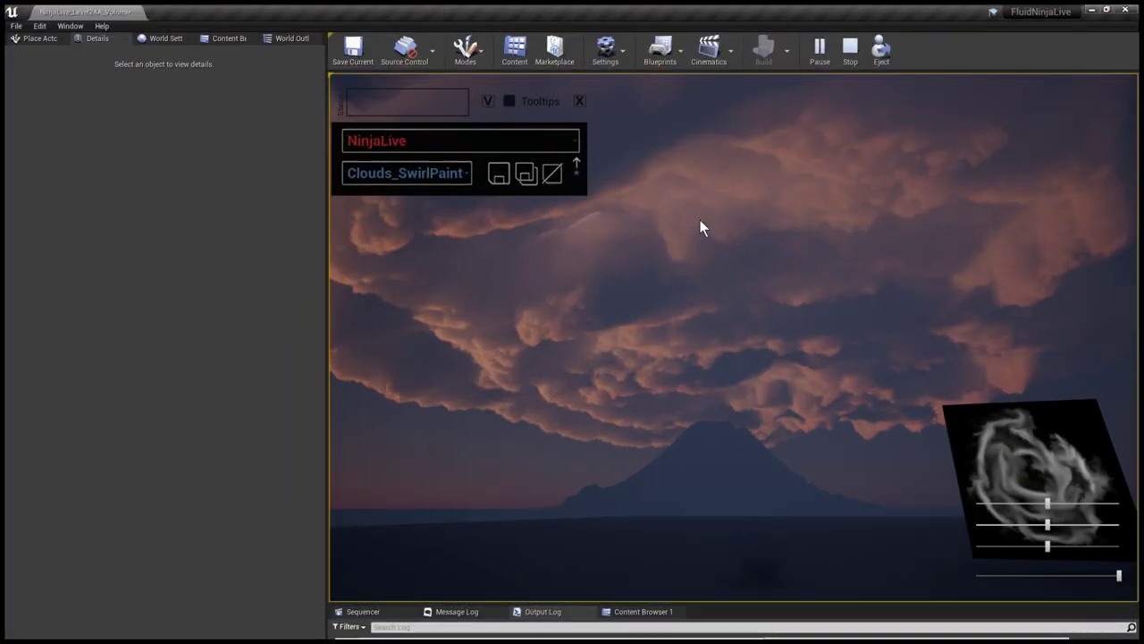
left_click(227, 39)
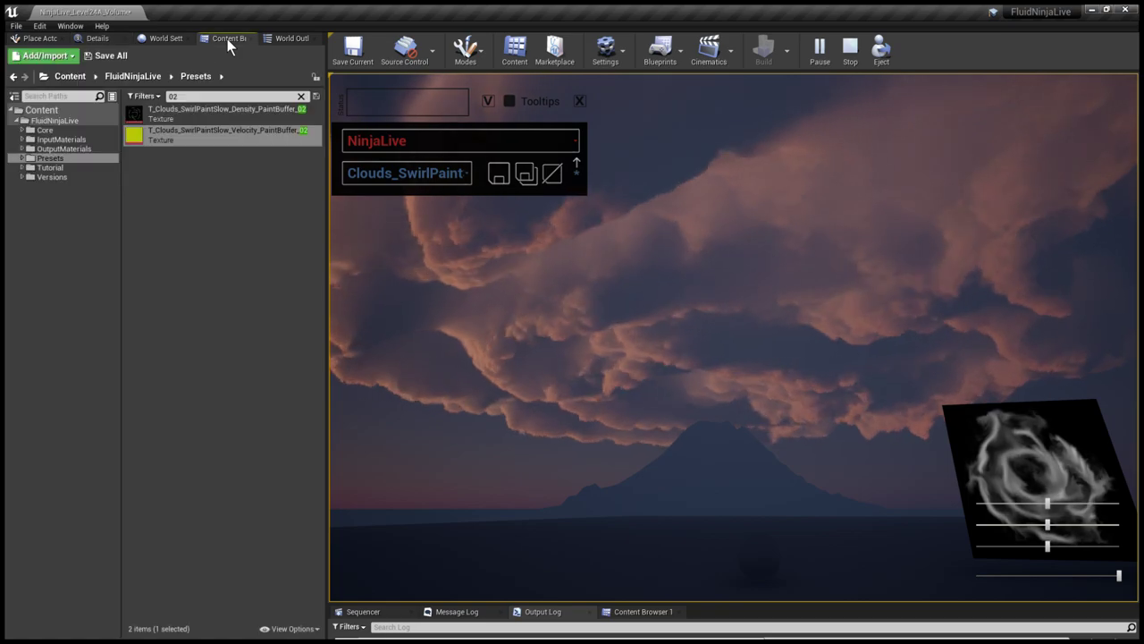
left_click(796, 344)
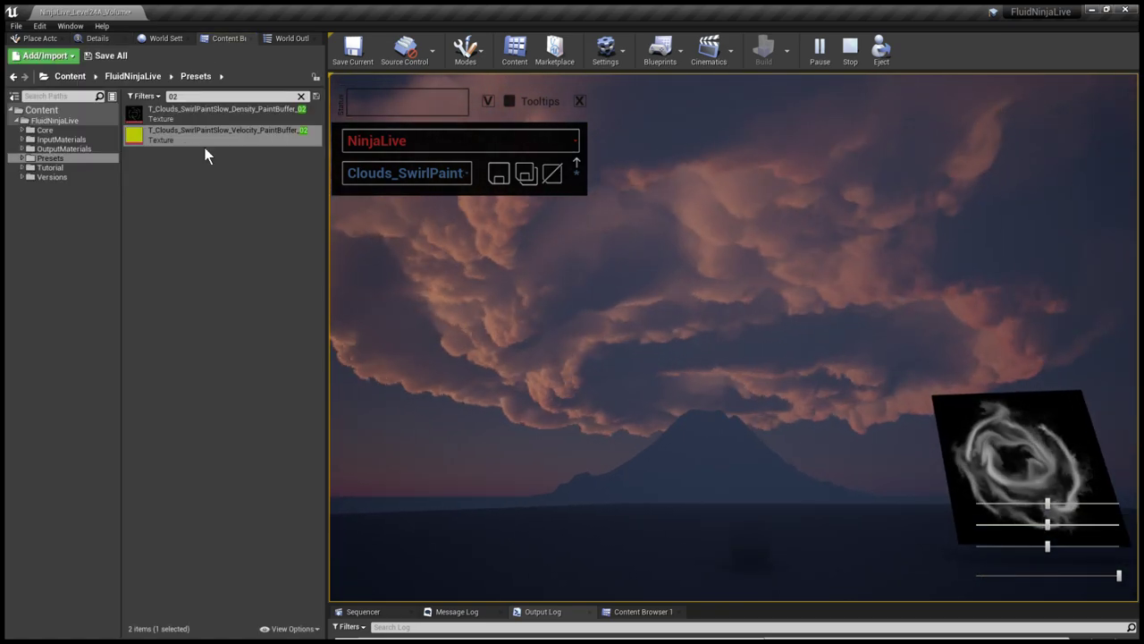
left_click(21, 167)
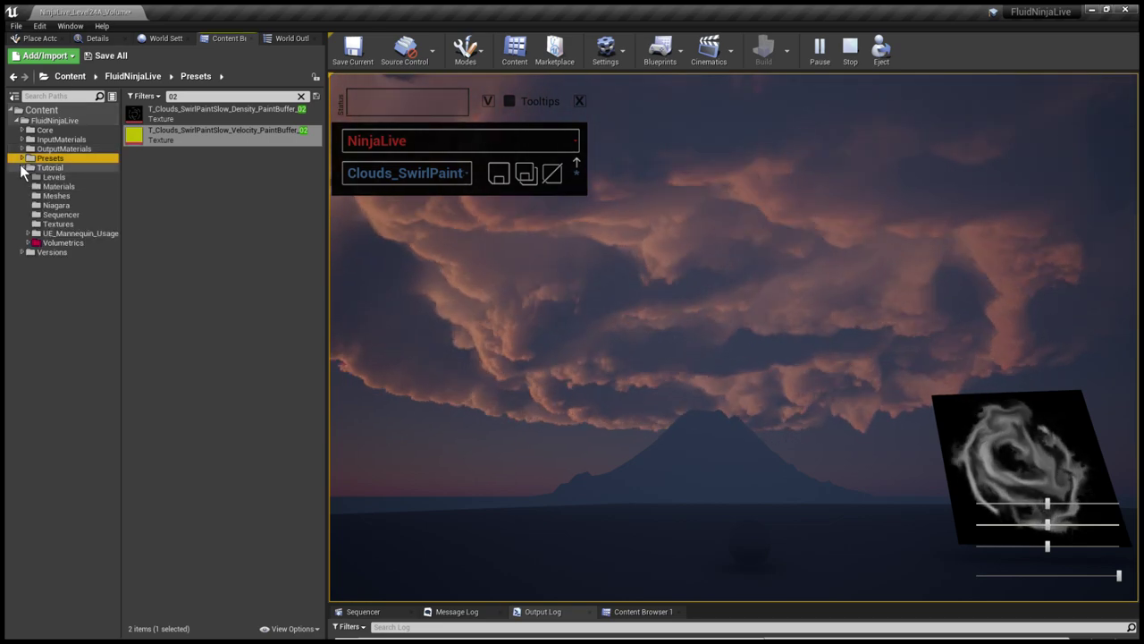
left_click(60, 242)
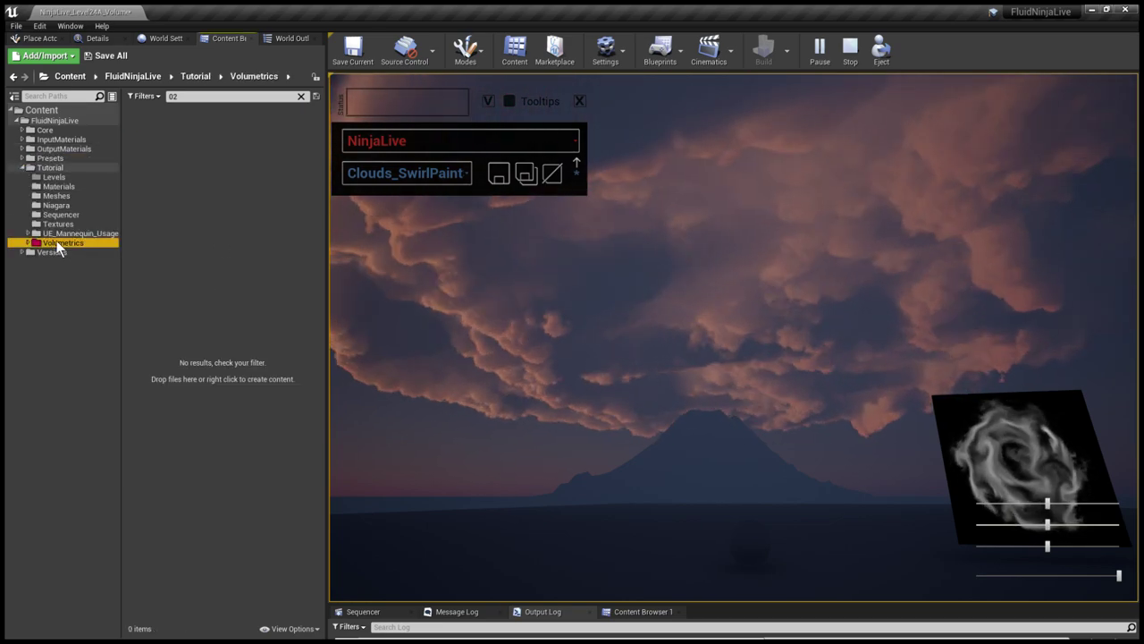
left_click(28, 242)
left_click(300, 97)
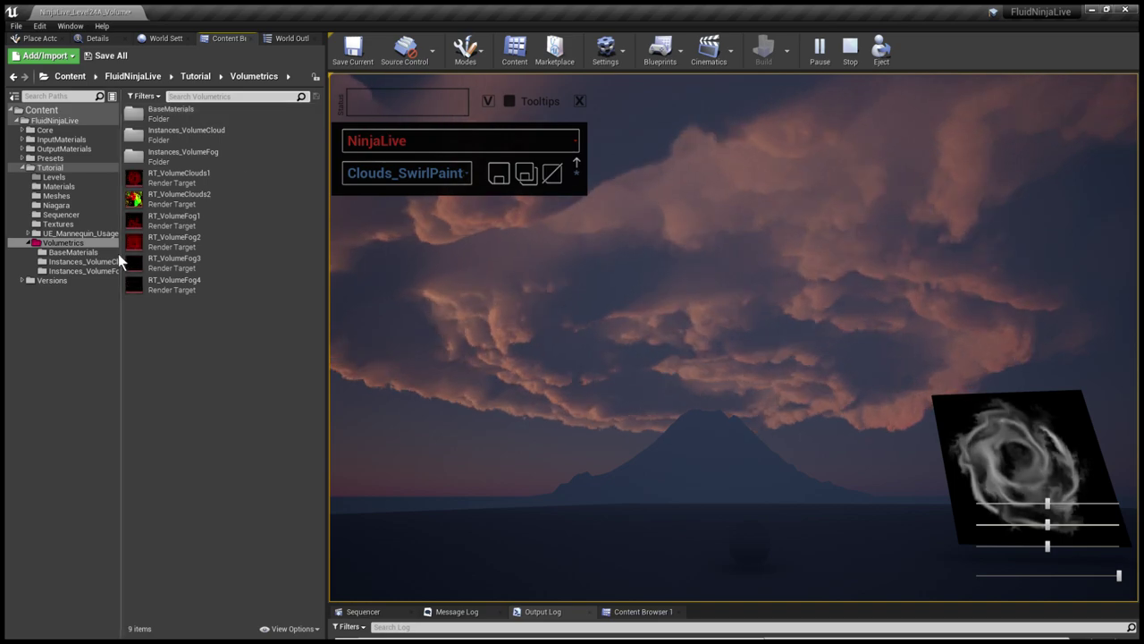
Widen the folder tree and select MI_VolumeCloud_Storm in the Instances_VolumeCloud folder
left_click_drag(131, 310, 157, 309)
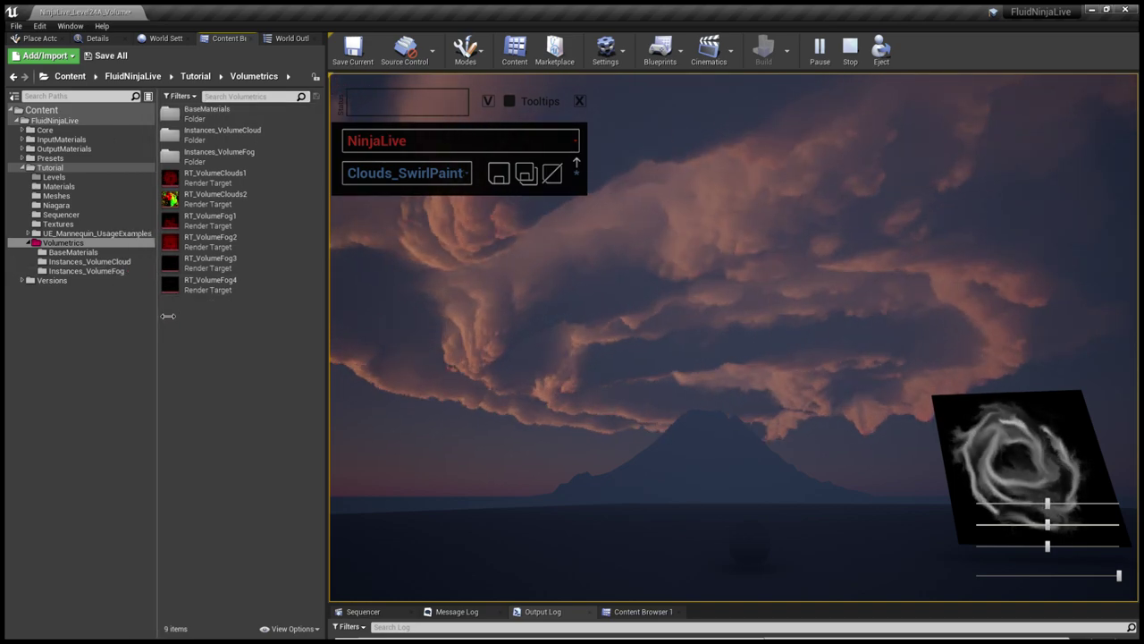
left_click(118, 263)
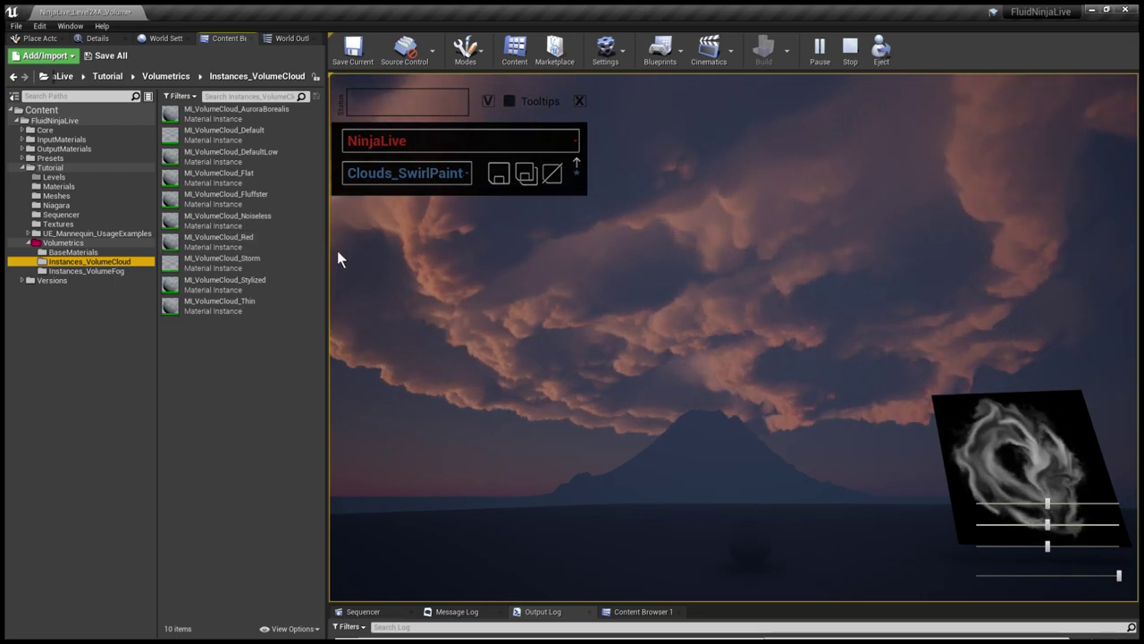
left_click(241, 262)
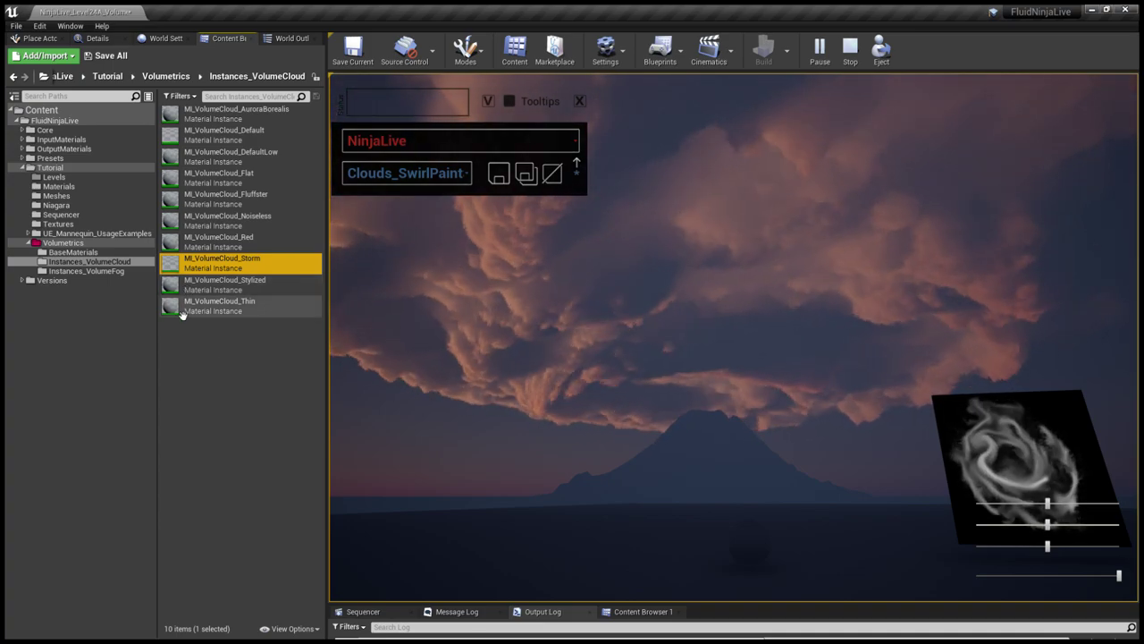
Open MI_VolumeCloud_Storm in the material instance editor and collapse its Cloud, Color, Noise and Volumetrics parameter groups
double_click(180, 272)
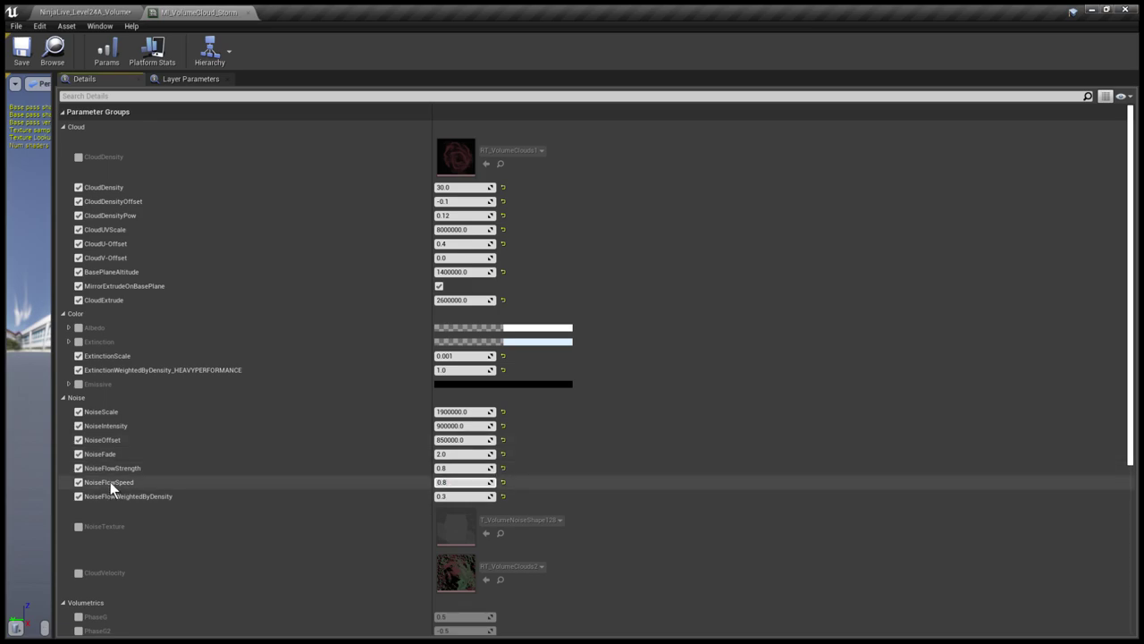
left_click(63, 126)
left_click(64, 141)
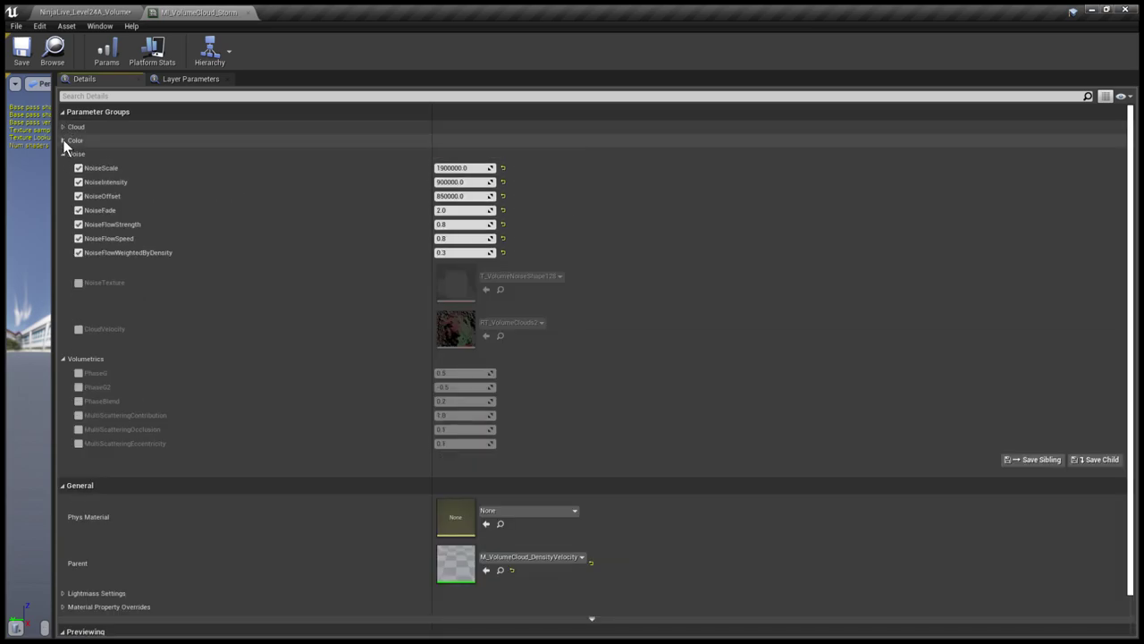
left_click(64, 153)
left_click(62, 167)
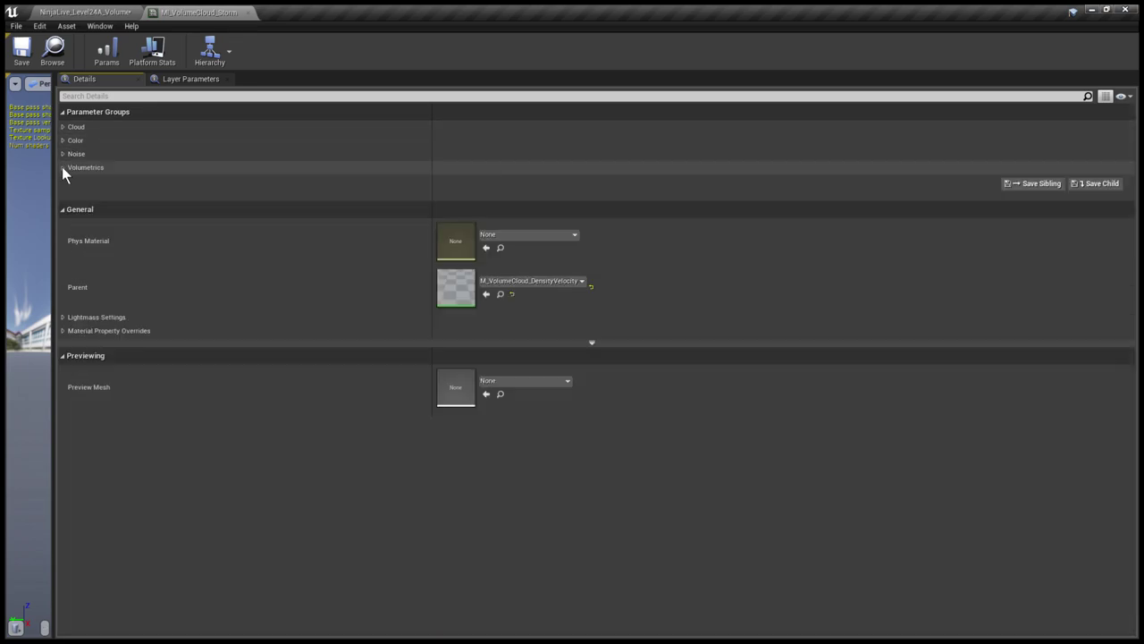
Set NoiseFlowSpeed in the storm material's Noise group to 0.4 and return to the playing level
left_click(63, 154)
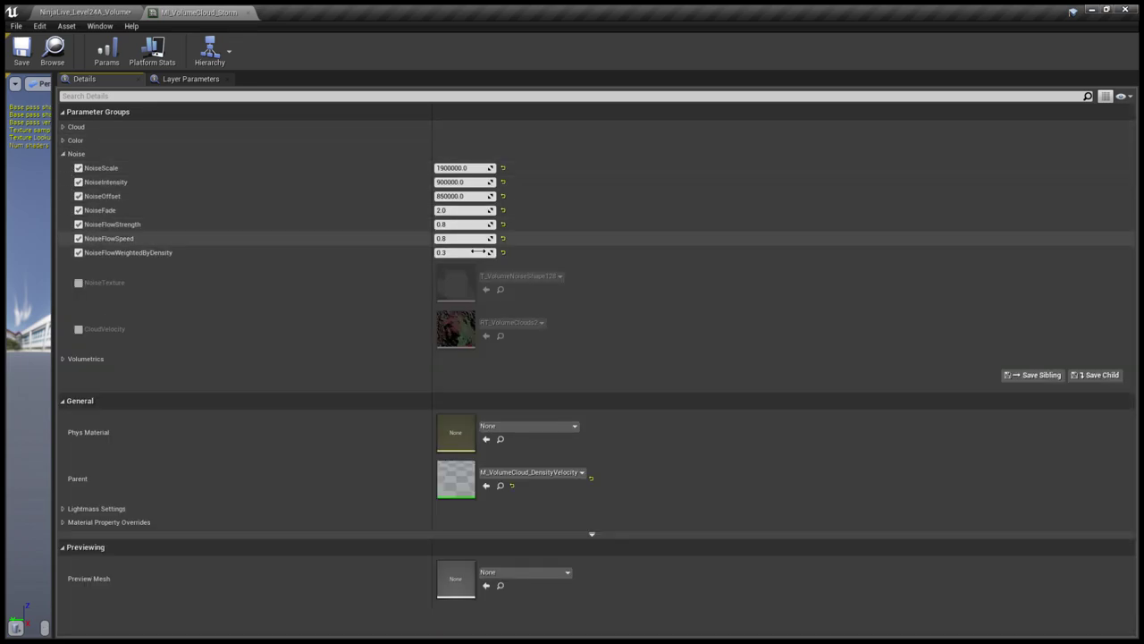
key("BackSpace")
type("4")
key("Return")
left_click(83, 10)
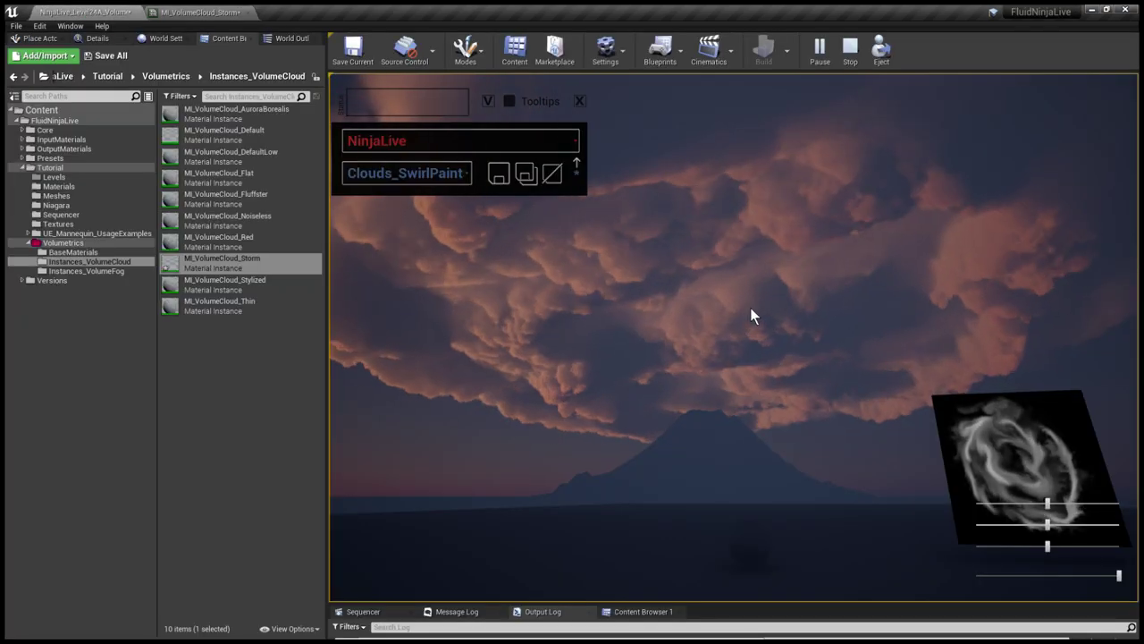
Watch the storm clouds full screen, try the first lighting slider slightly lower, and stop playing
key("F11")
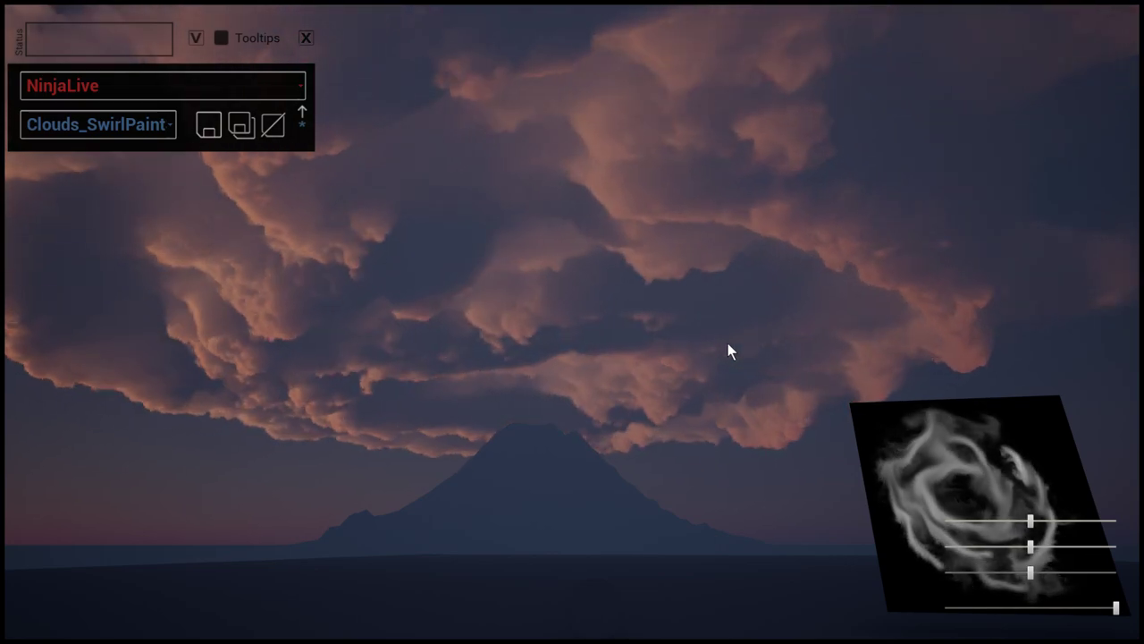
left_click(728, 345)
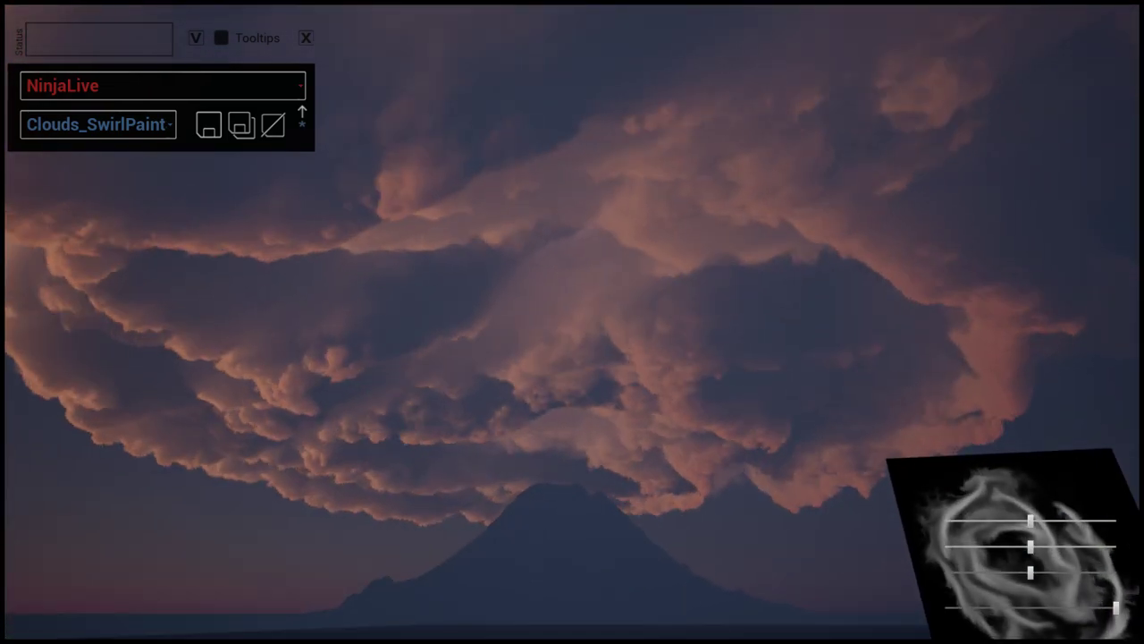
key("shift+F1")
left_click_drag(1031, 522, 1006, 527)
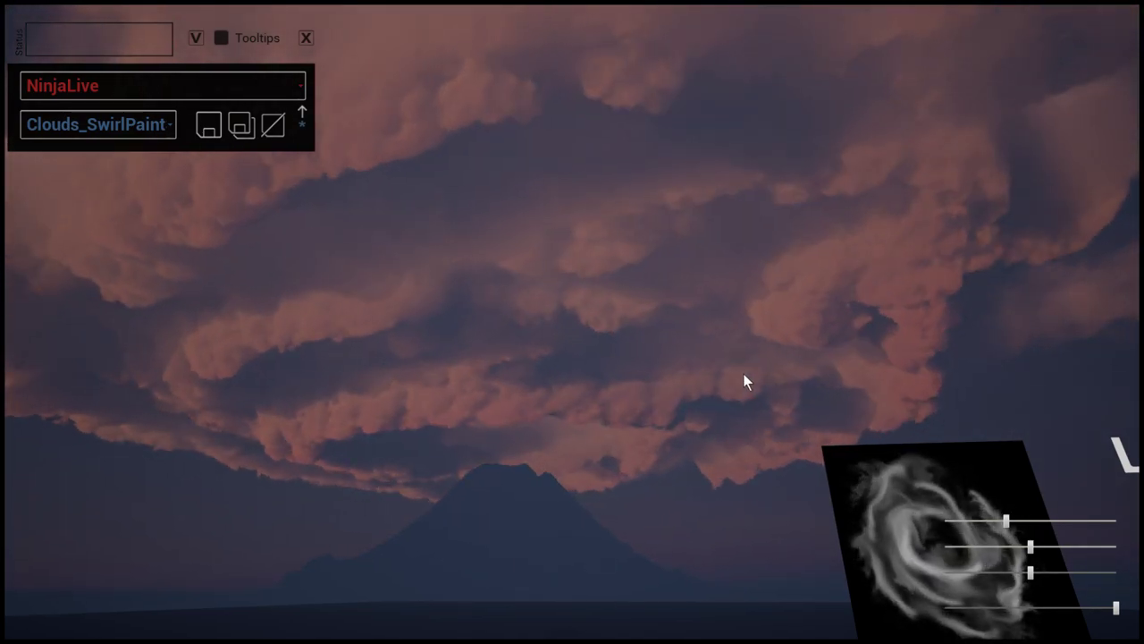
key("Escape")
right_click_drag(682, 357, 660, 337)
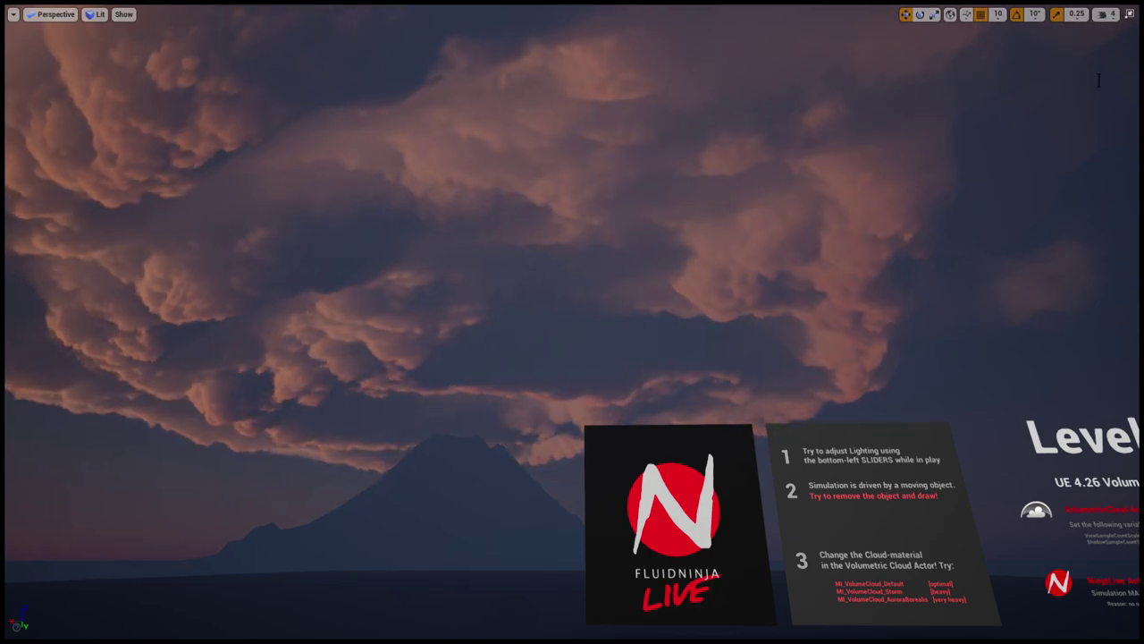
View the storm simulation from above the clouds in play, stop it, and restore the editor layout
mouse_move(808, 240)
right_mouse_down()
mouse_move(808, 284)
mouse_move(781, 306)
mouse_move(760, 308)
mouse_move(802, 260)
mouse_move(685, 255)
mouse_move(796, 256)
mouse_move(826, 298)
mouse_move(812, 267)
mouse_move(795, 267)
mouse_move(798, 277)
mouse_move(788, 234)
right_mouse_up()
key("e")
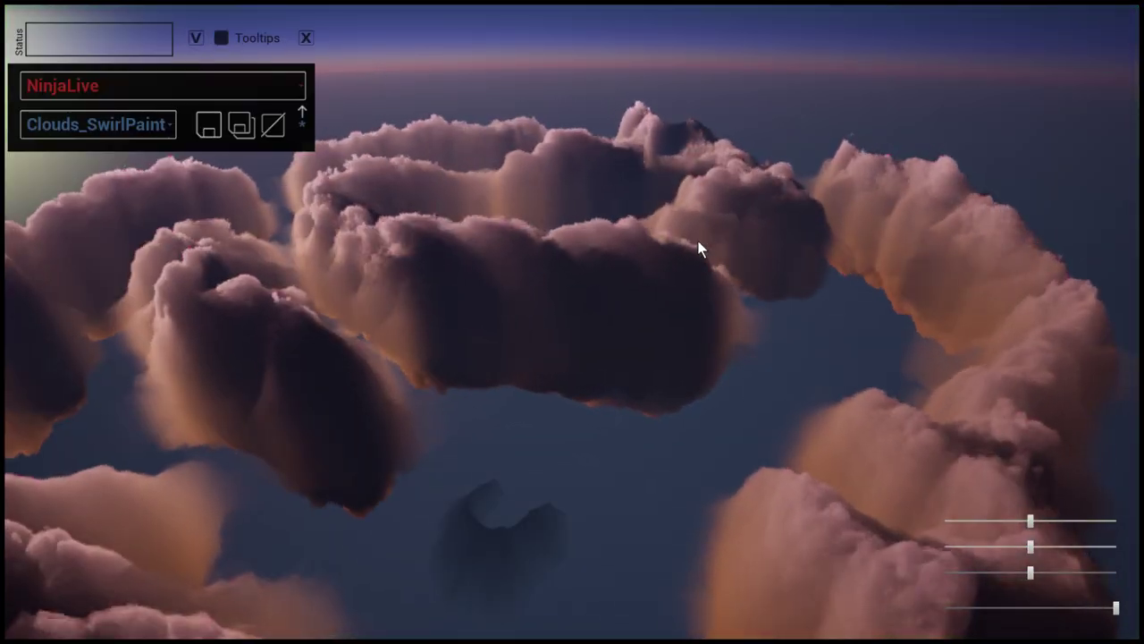
left_click(700, 249)
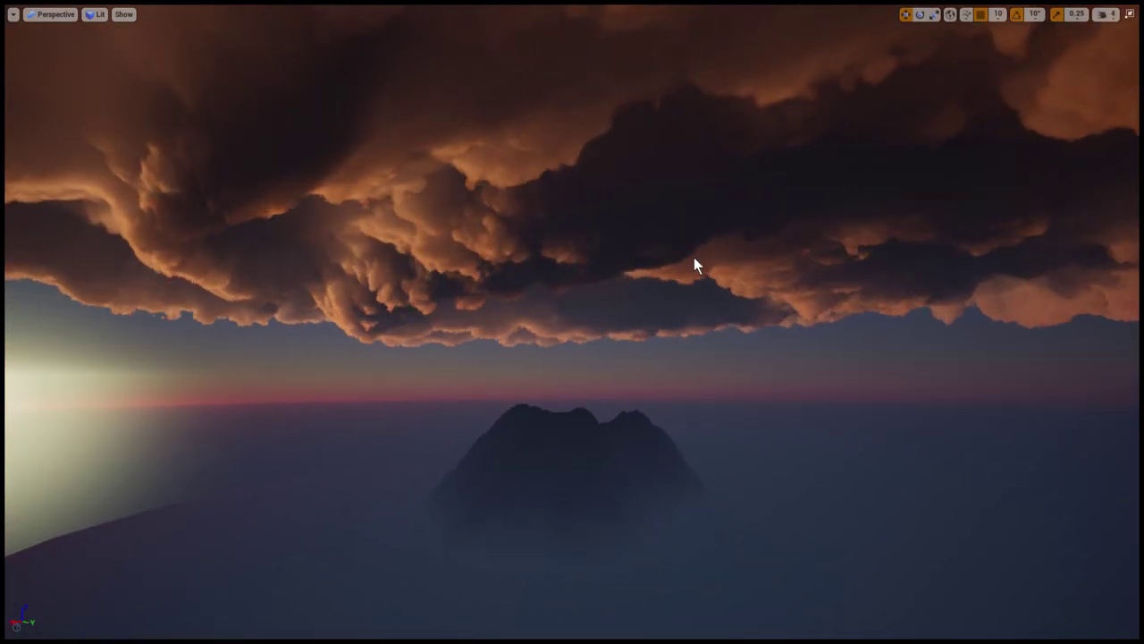
key("F11")
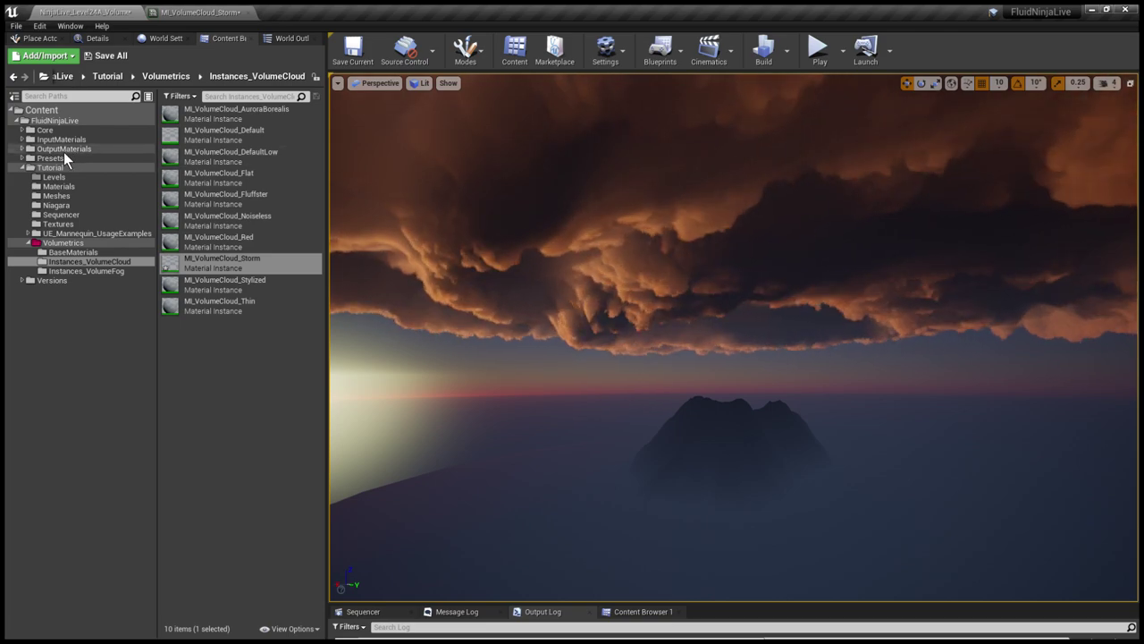
Open the NinjaLive_Level02A_KeySettings level from the Tutorial/Levels folder and look along its row of stages
left_click(54, 177)
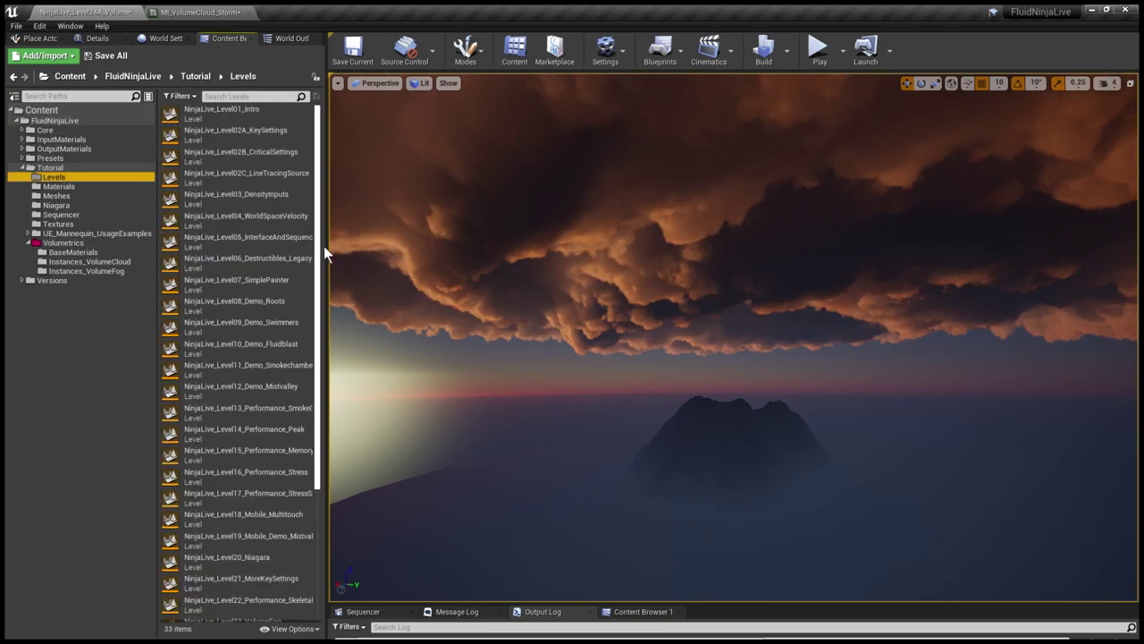
left_click(269, 136)
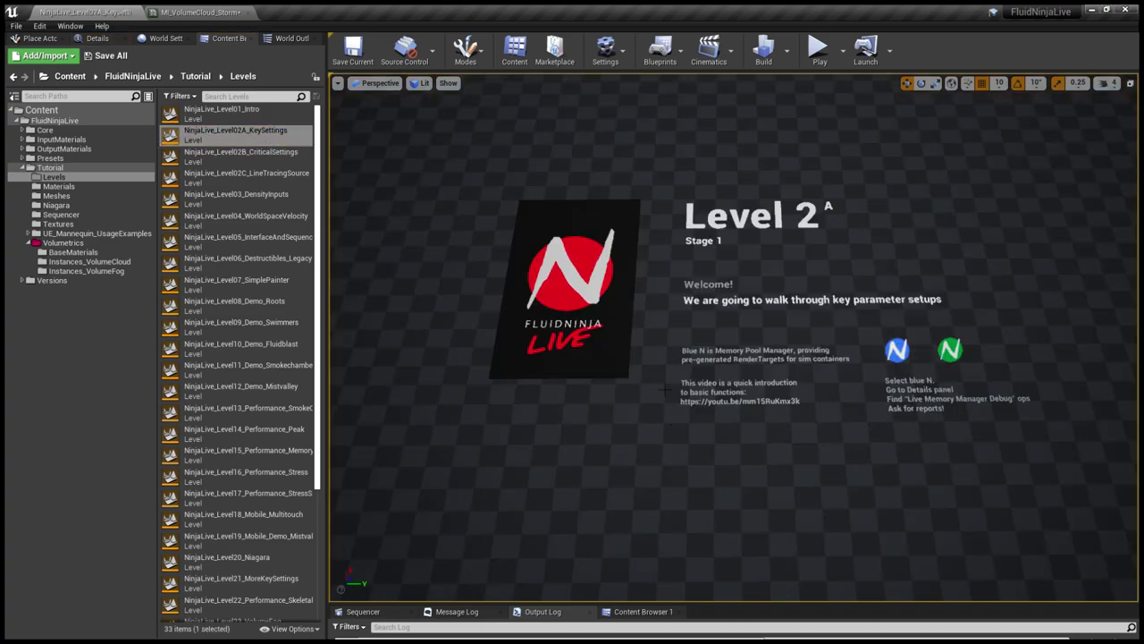
right_click_drag(690, 439, 805, 447)
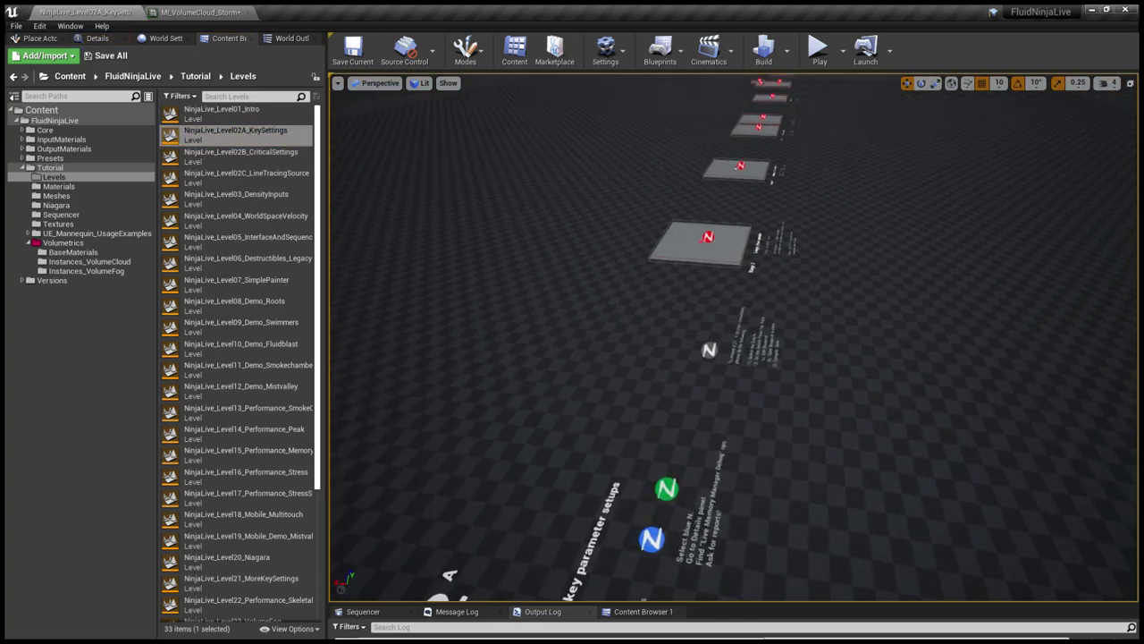
right_click_drag(670, 378, 693, 327)
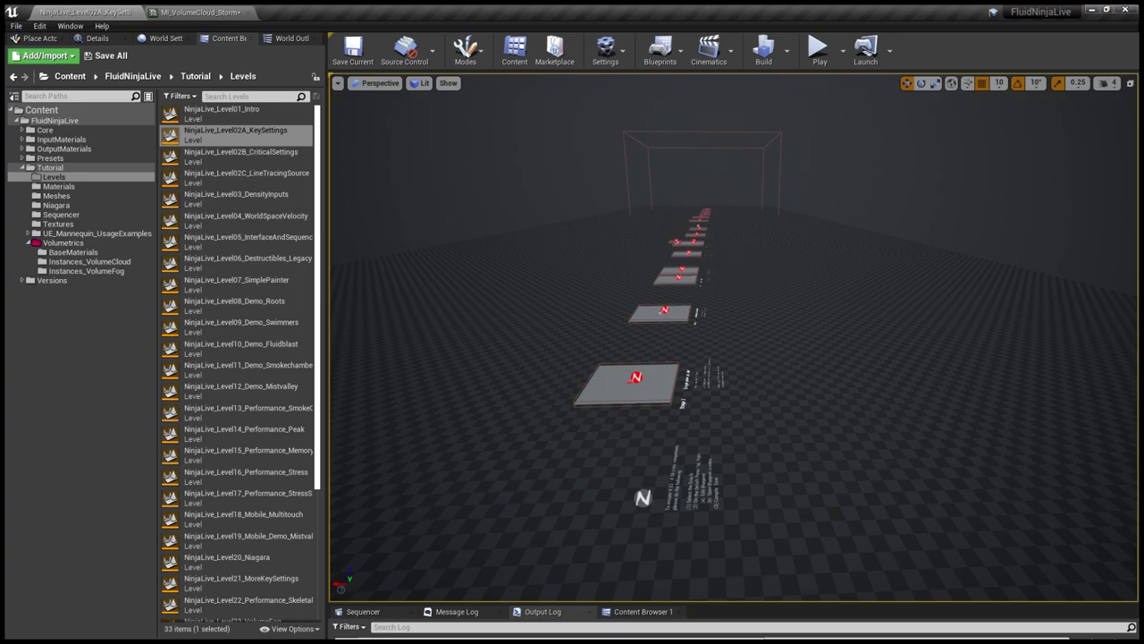
Locate Orb6 in the World Outliner and focus the viewport on it
left_click(737, 236)
key("f")
right_click_drag(804, 289, 1096, 124)
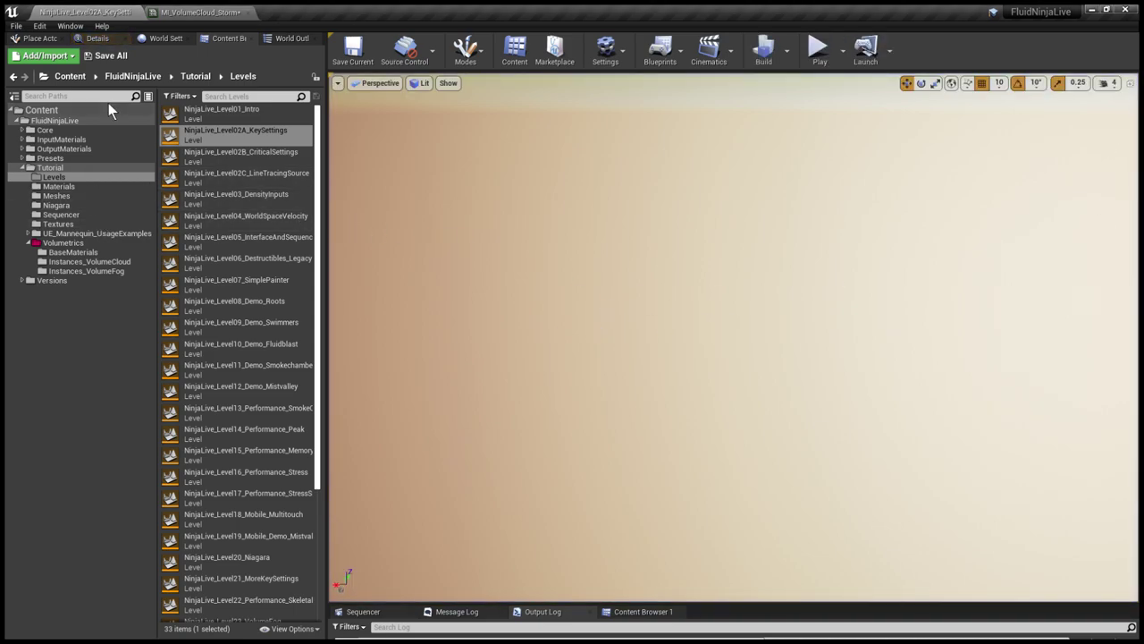
left_click(154, 40)
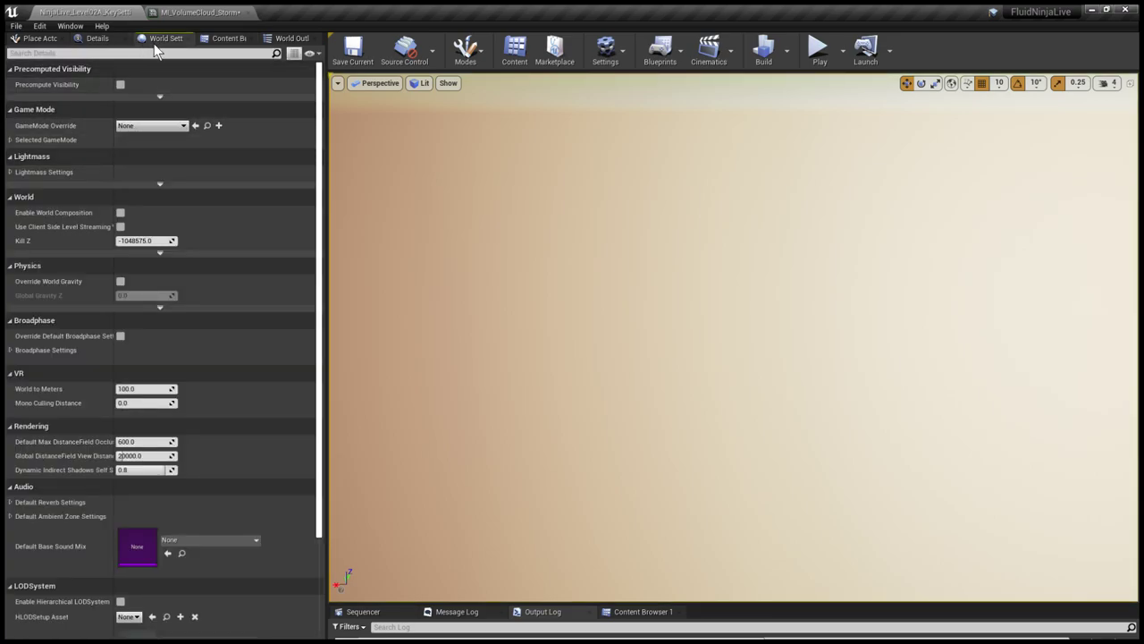
left_click(290, 39)
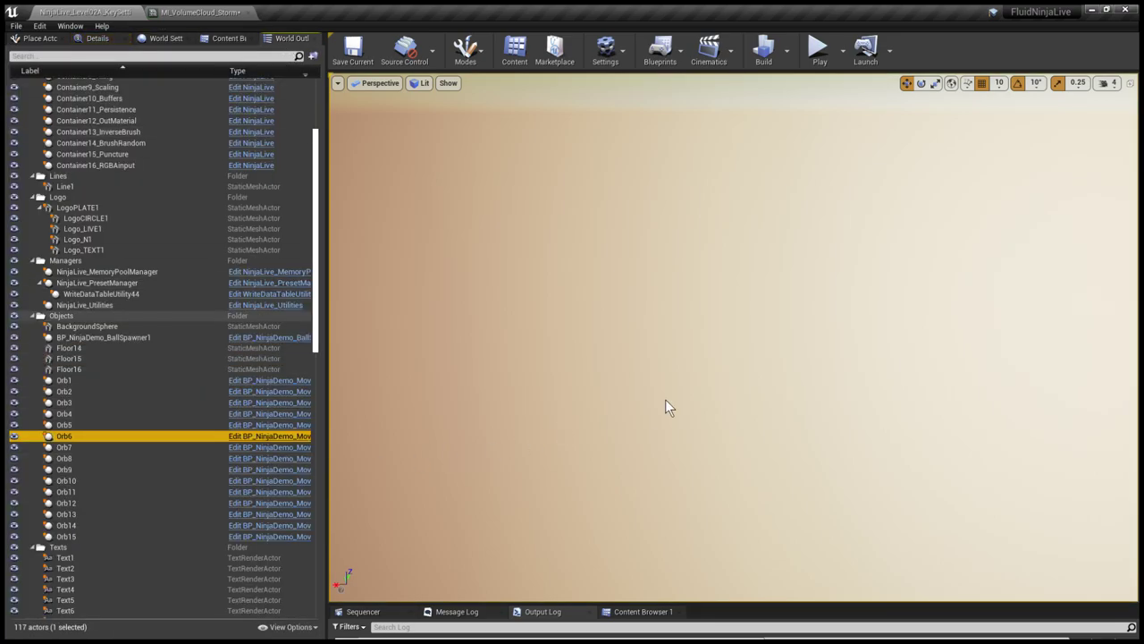
key("f")
Fly along the stages to examine the Stage 9 Brush persistence / Sim feedback area and its instructions
mouse_move(812, 357)
right_mouse_down()
mouse_move(812, 407)
mouse_move(858, 367)
mouse_move(814, 317)
mouse_move(804, 380)
mouse_move(850, 376)
mouse_move(880, 344)
mouse_move(880, 385)
mouse_move(939, 382)
mouse_move(877, 386)
mouse_move(889, 380)
right_mouse_up()
key("s")
key("d")
key("w")
key("w")
key("s")
key("a")
key("a")
key("a")
key("a")
key("w")
key("s")
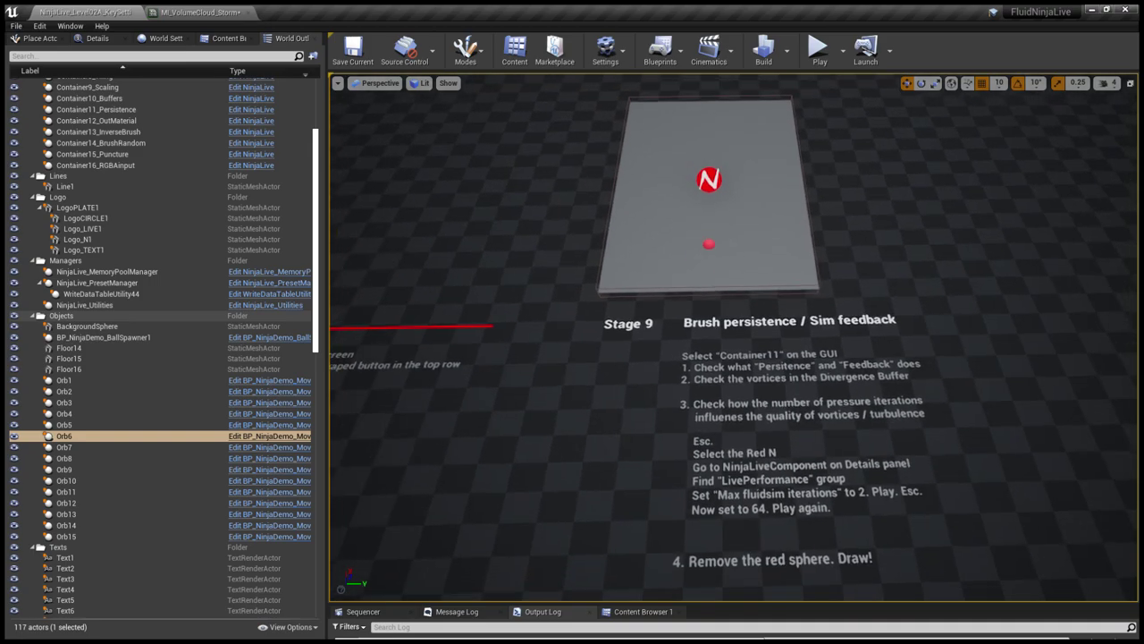
Run the Stage 9 simulation in the full-screen viewport, watch the red sphere's smoke trail, and stop playing
key("F11")
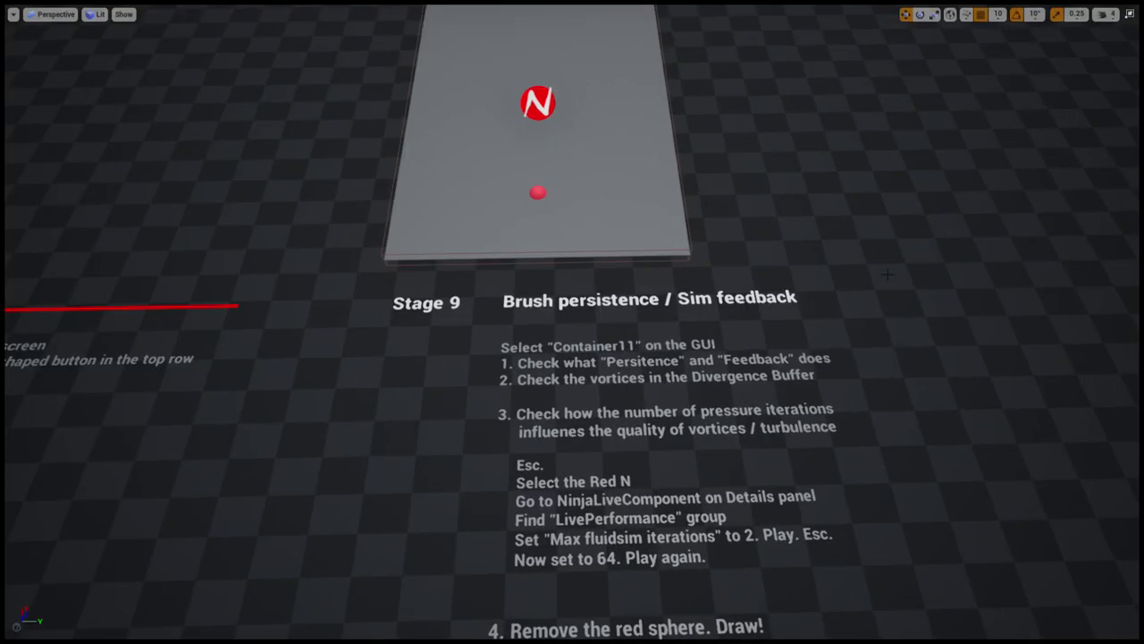
key("alt+p")
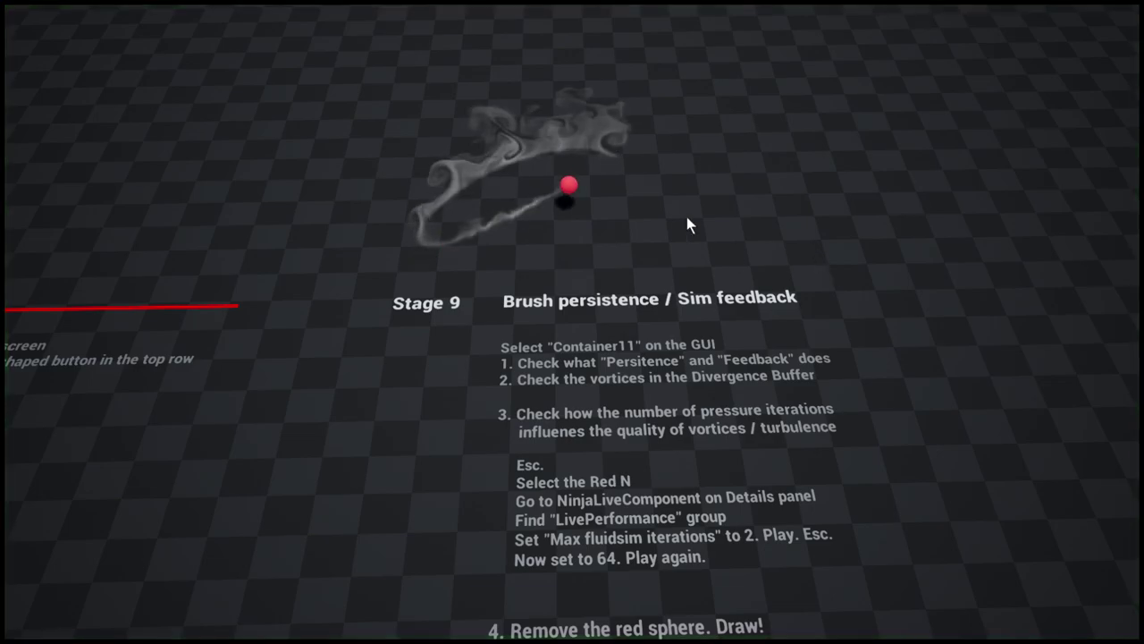
left_click(687, 219)
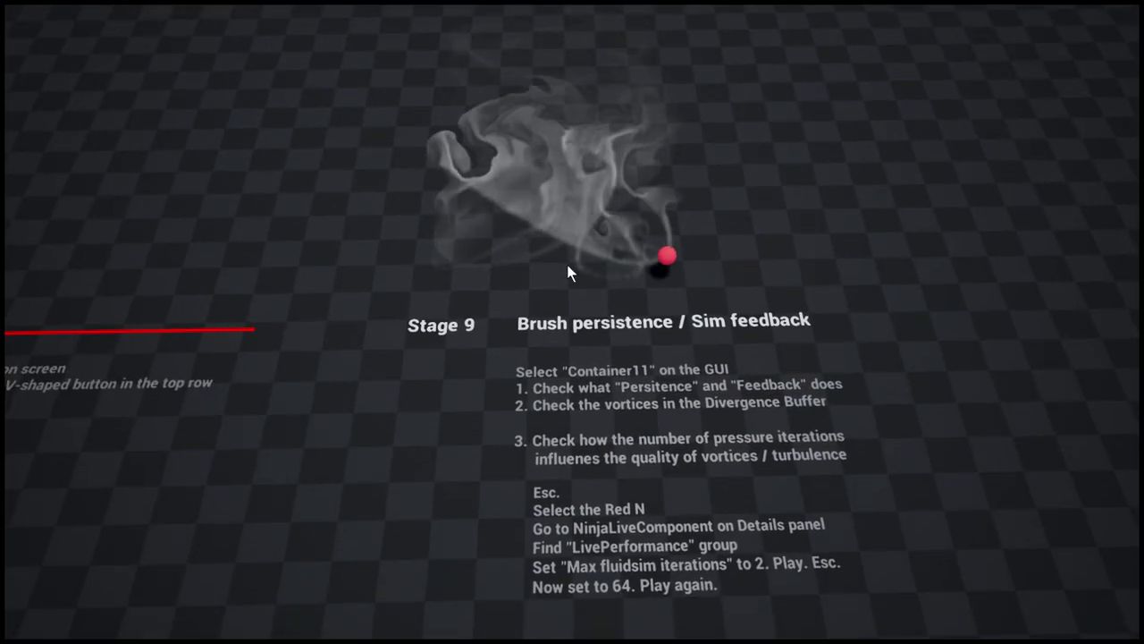
key("Escape")
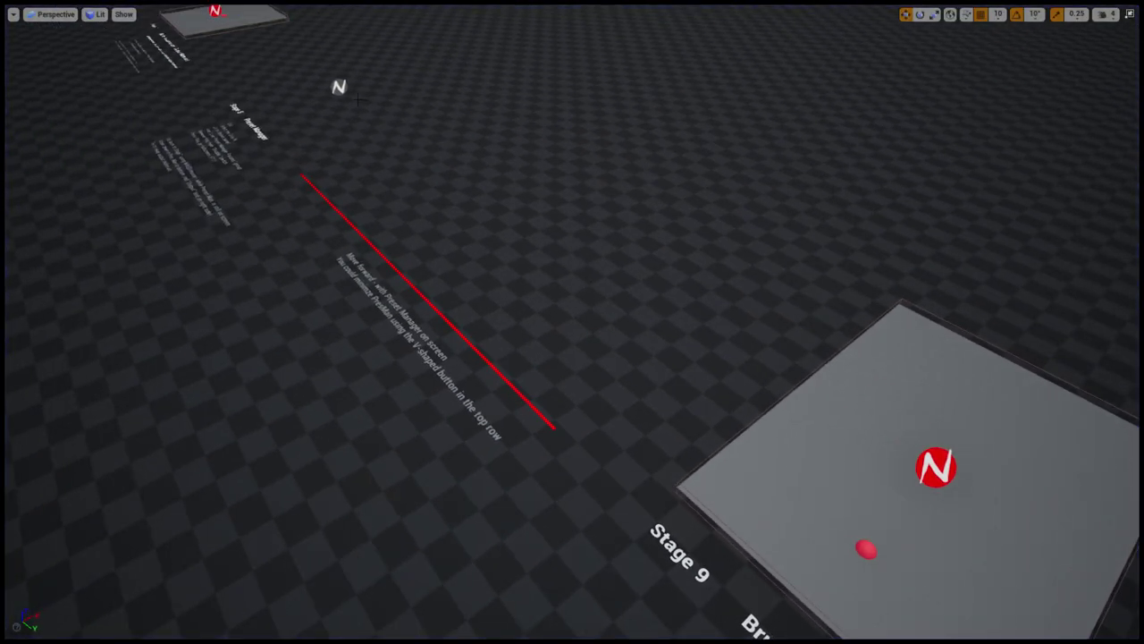
Restore the editor layout, show the details of NinjaLive_PresetManager, and turn off Disable Preset Manager
key("F11")
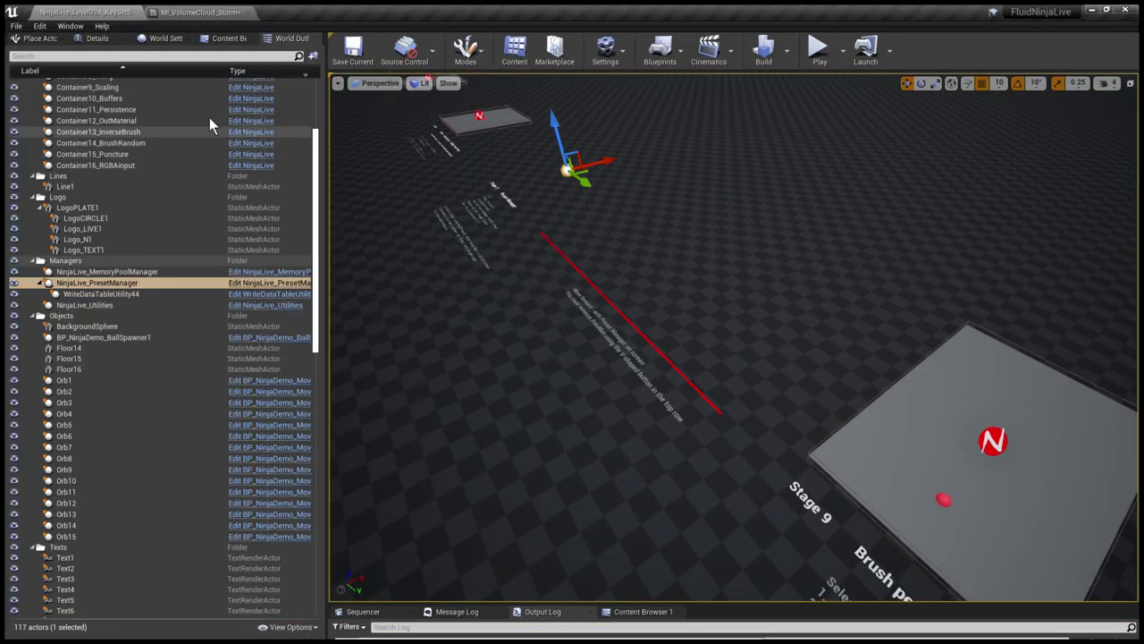
left_click(96, 37)
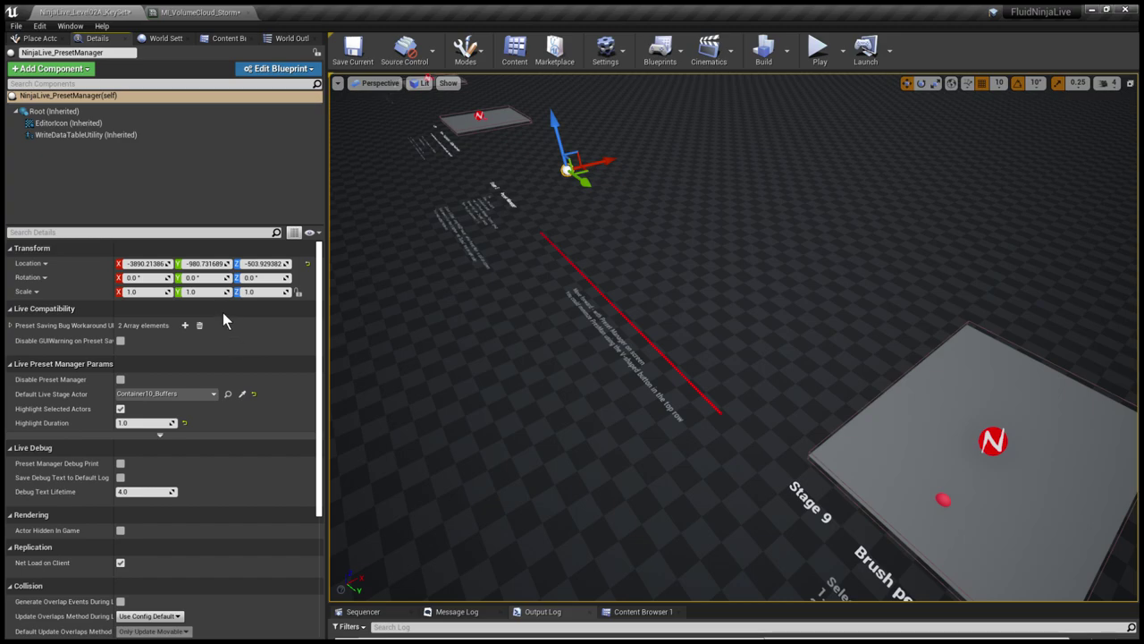
Play the level full screen at Stage 9 and free the mouse cursor for the Container11_Persistence parameters
left_click(700, 269)
key("F11")
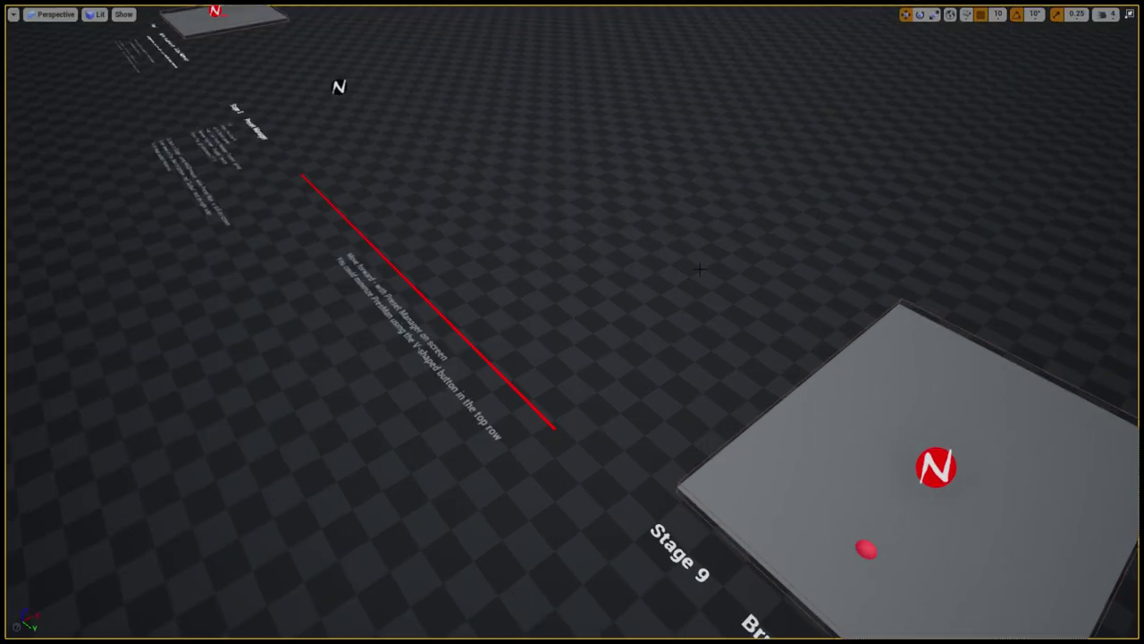
right_click_drag(700, 269, 832, 295)
key("alt+p")
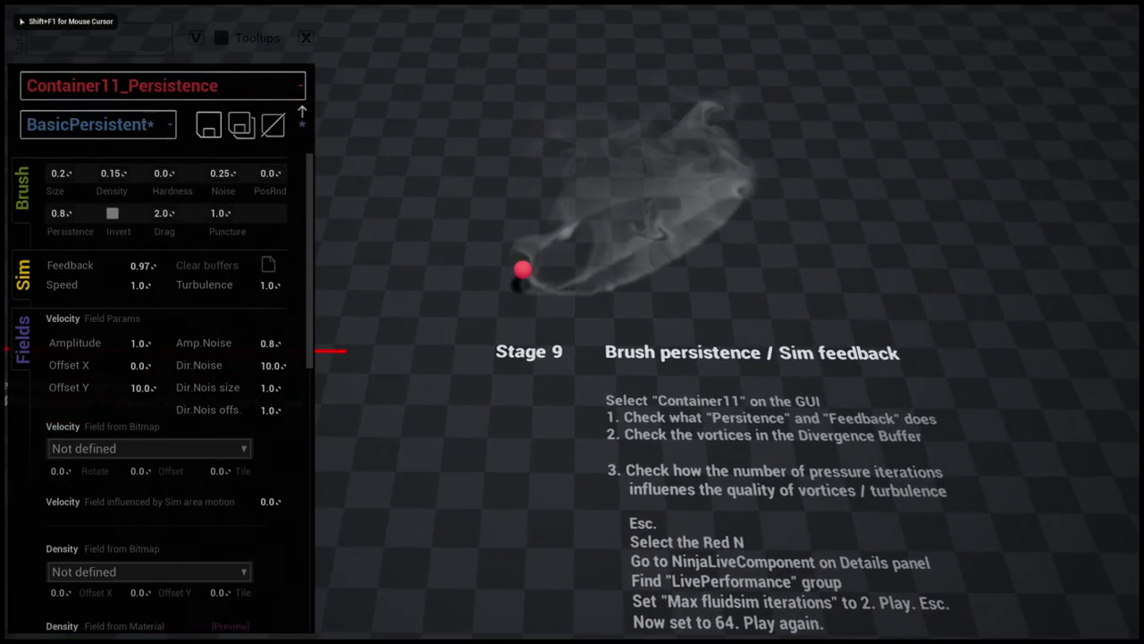
key("shift+F1")
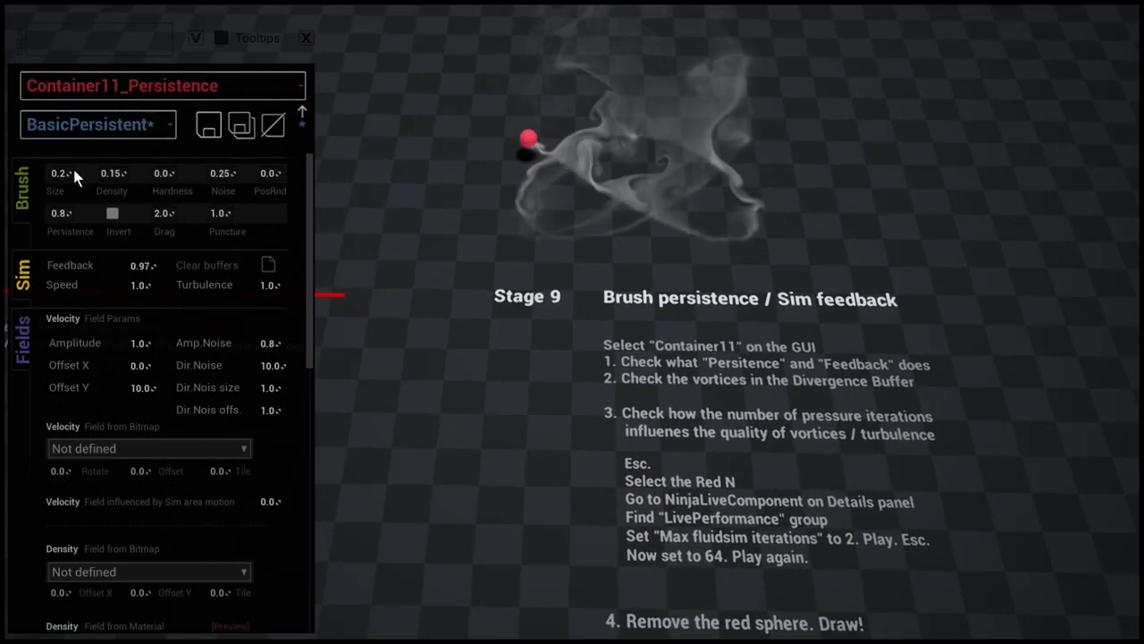
Try a brush Persistence of 0.2 on Container11_Persistence
left_click(64, 215)
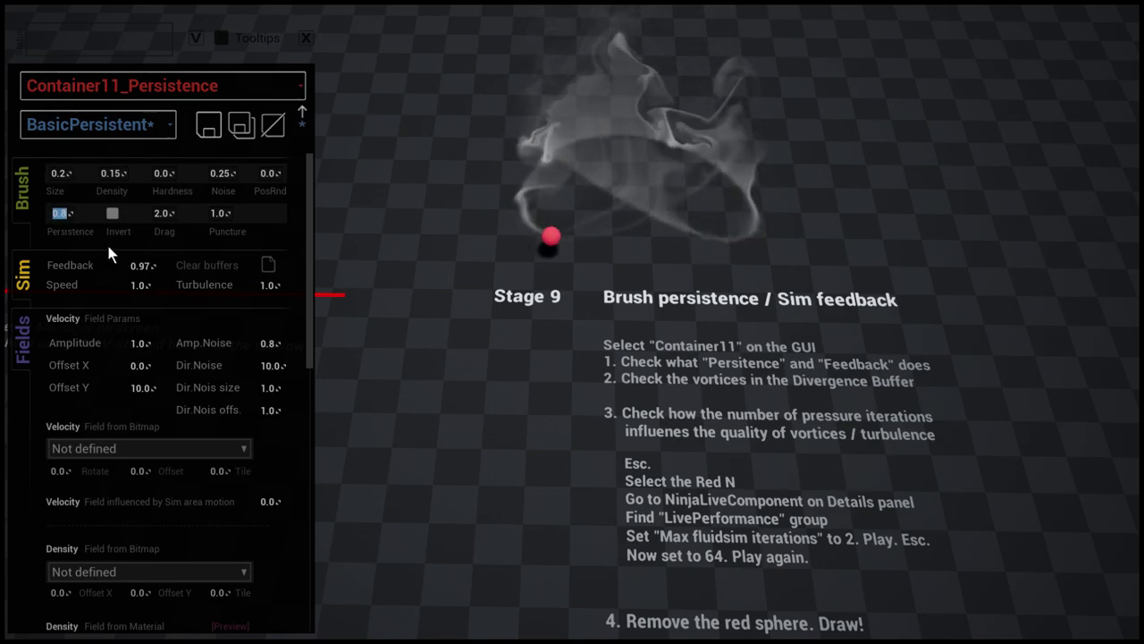
type("0.2")
key("Return")
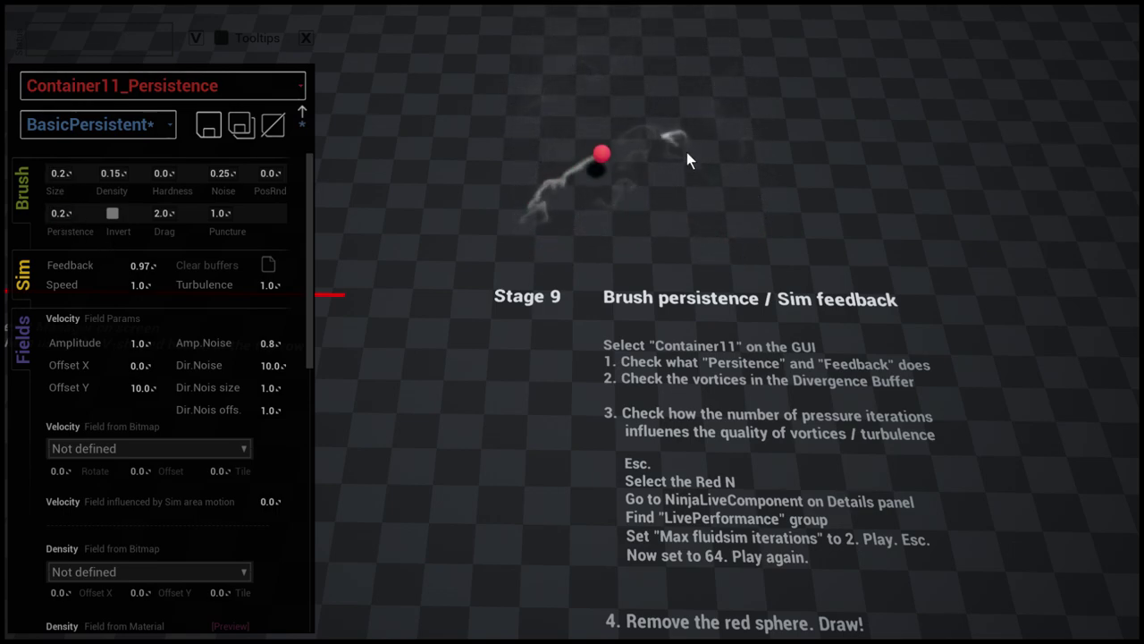
Set the brush Persistence of Container11_Persistence to 1
left_click(65, 217)
type("1")
key("Return")
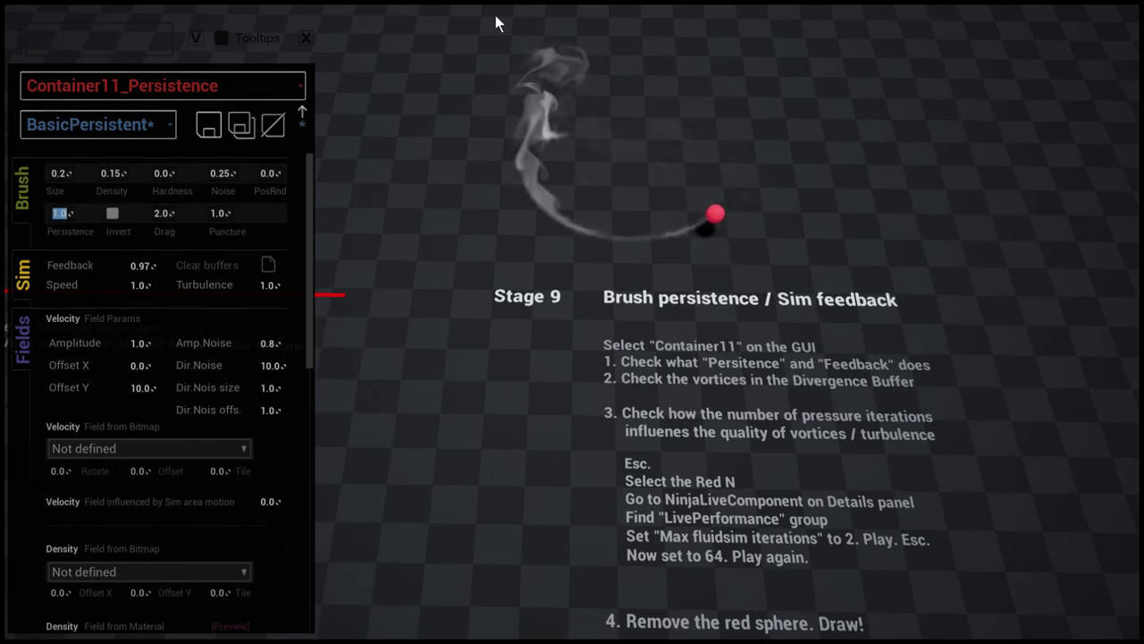
Move around the Stage 9 simulation to watch its smoke, and clear the simulation buffers
left_click(744, 161)
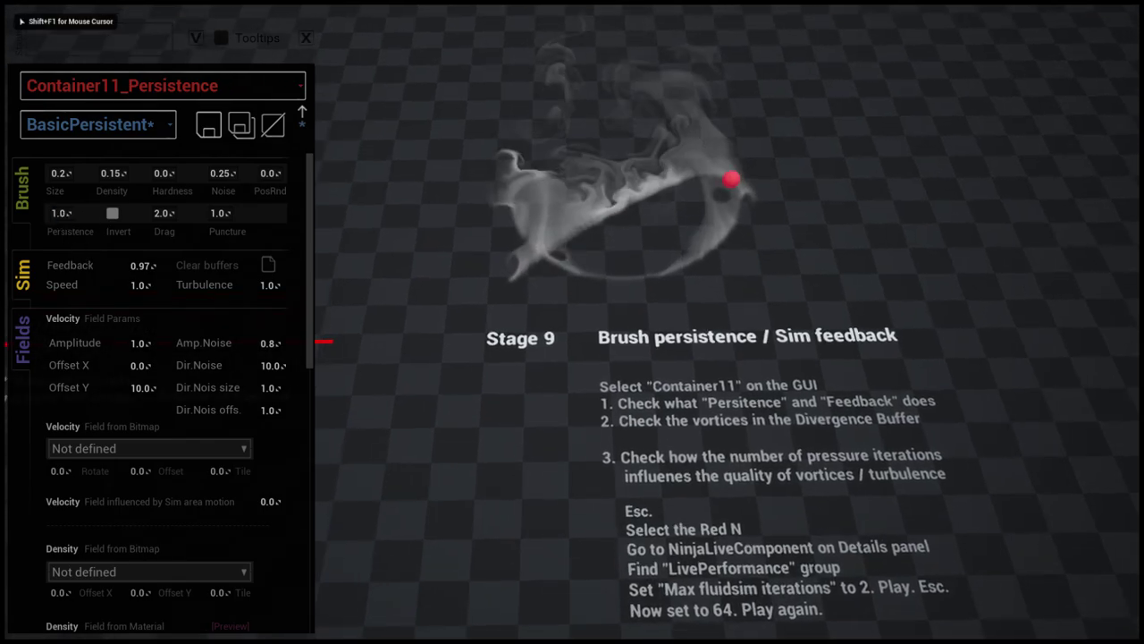
key("w")
key("s")
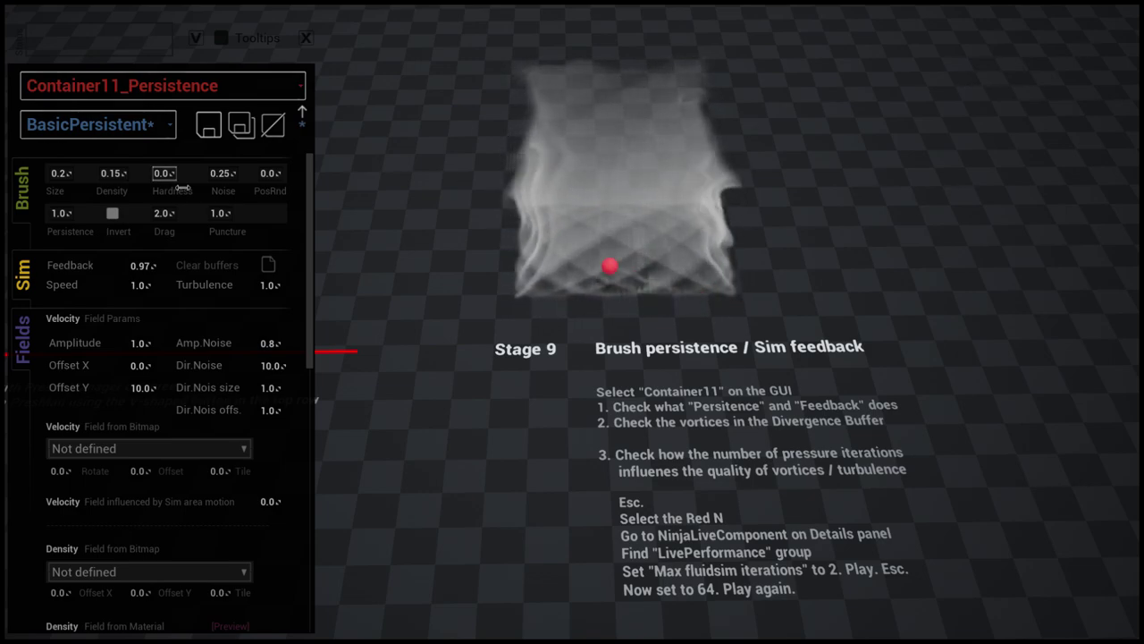
left_click(268, 266)
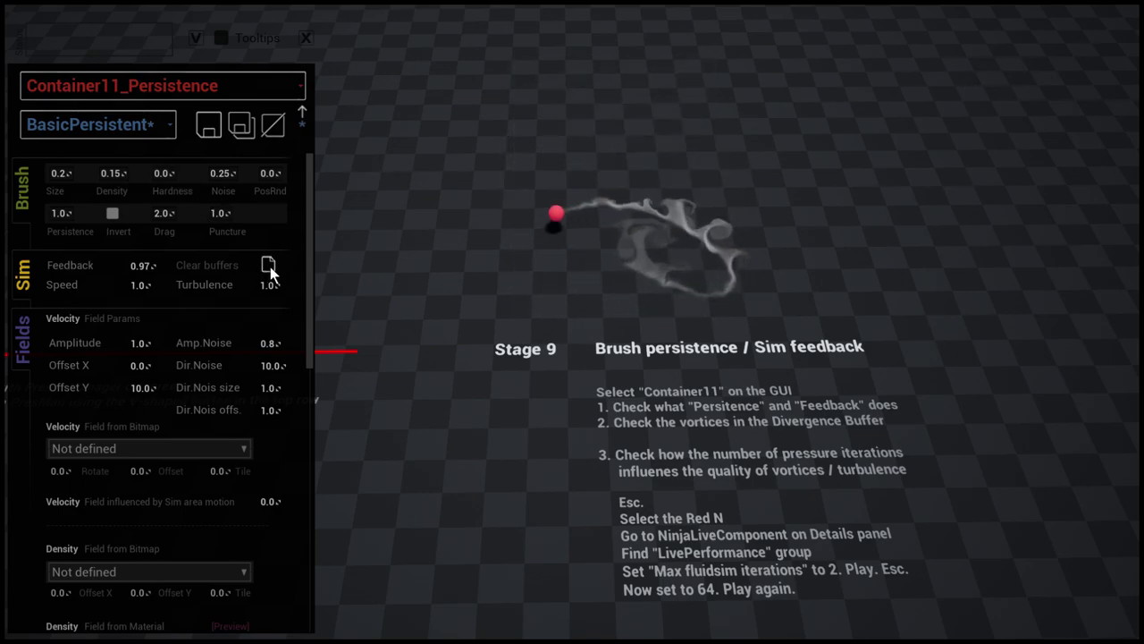
Stop the level, move the red sphere sideways out of the Stage 9 simulation area, and play the level again
key("Escape")
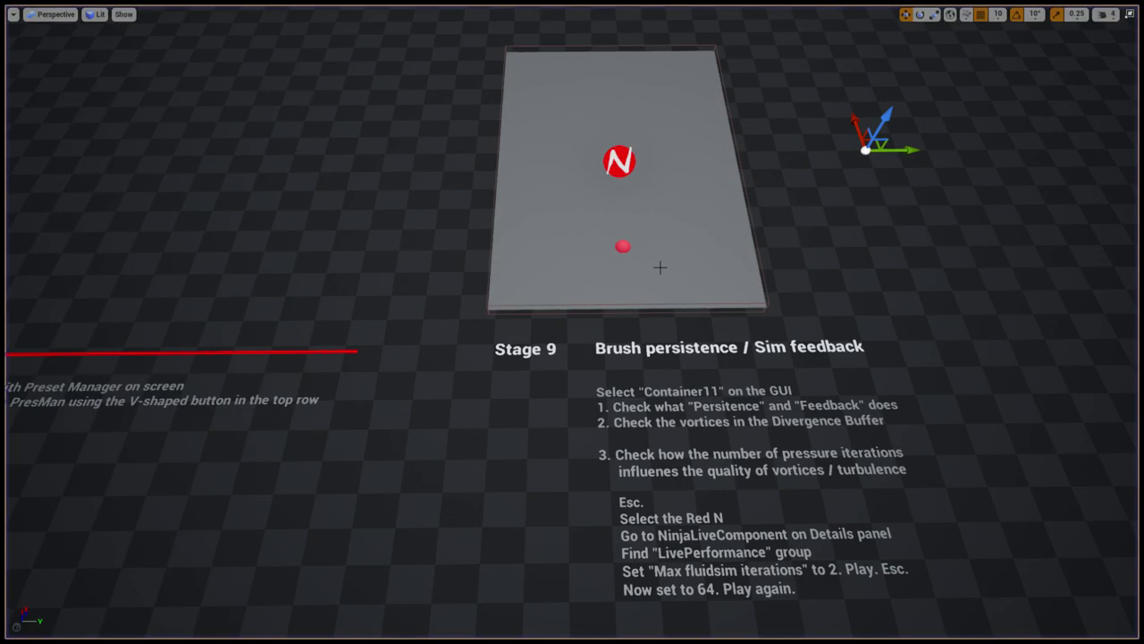
left_click(623, 247)
left_click_drag(657, 248, 347, 250)
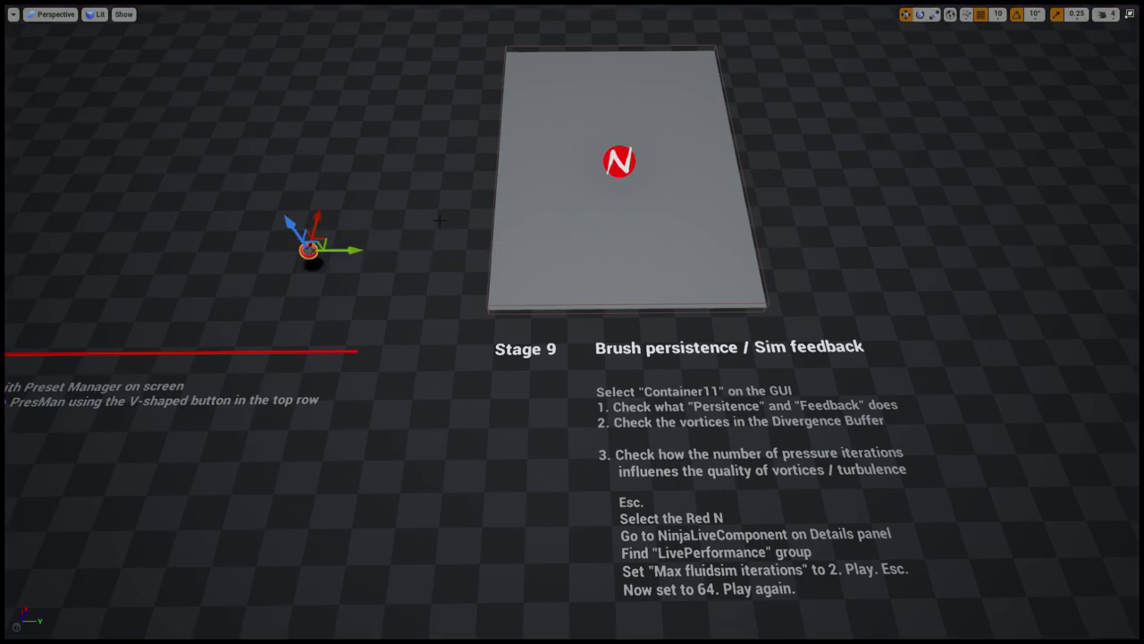
left_click(440, 220)
key("alt+p")
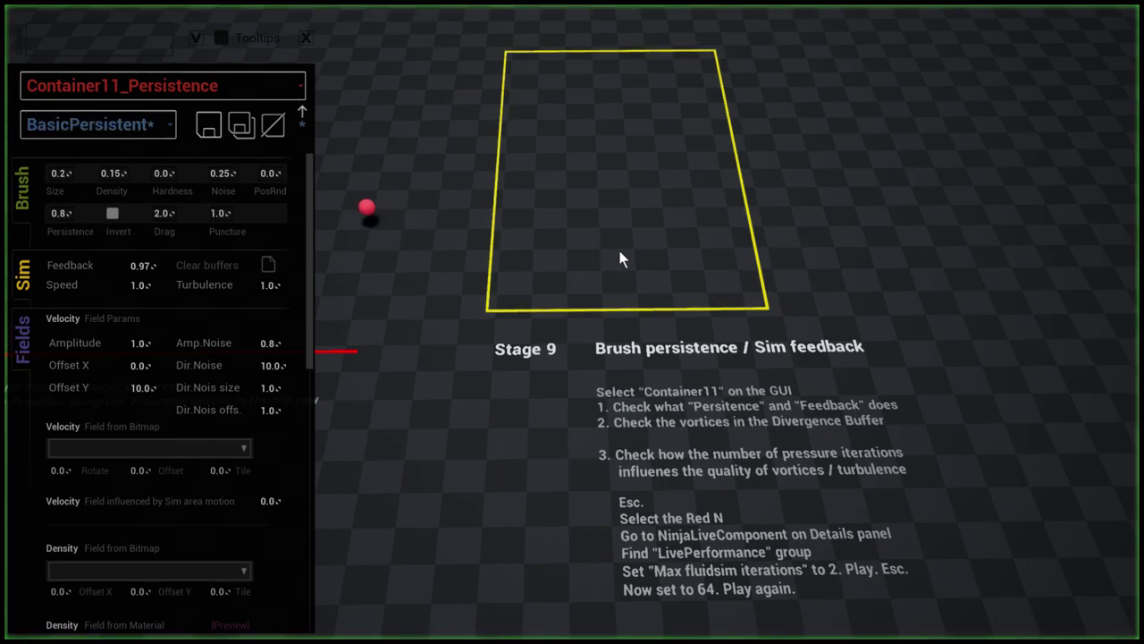
Set the brush Persistence of Container11_Persistence to 1 and paint smoke by hand inside the simulation area
left_click_drag(69, 214, 125, 214)
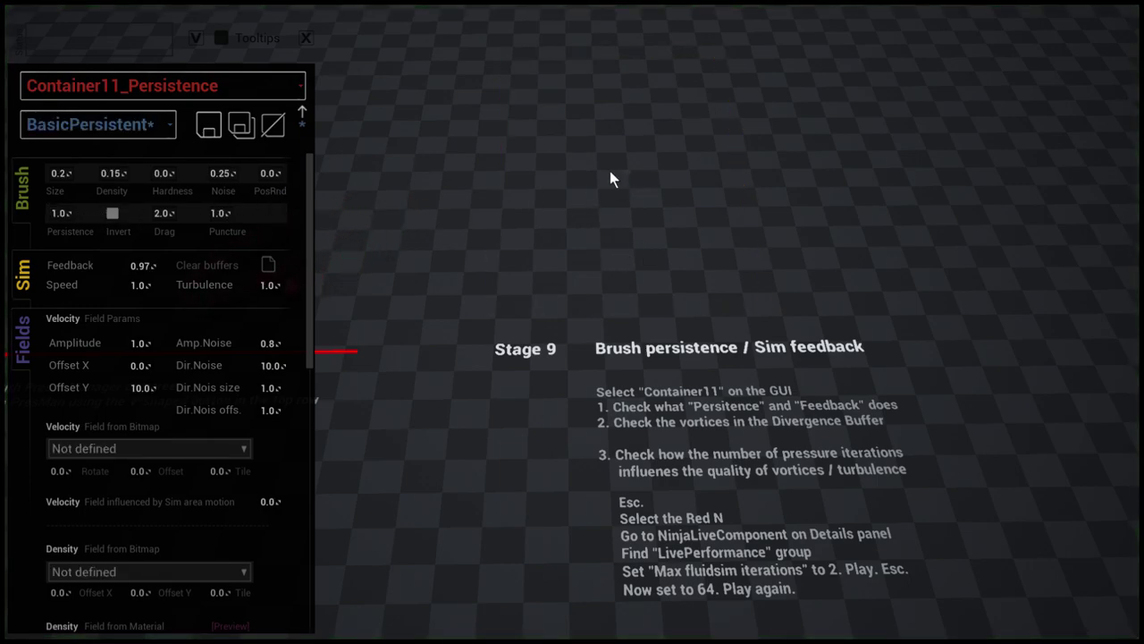
mouse_move(610, 179)
left_mouse_down()
mouse_move(613, 286)
mouse_move(634, 281)
mouse_move(677, 231)
left_mouse_up()
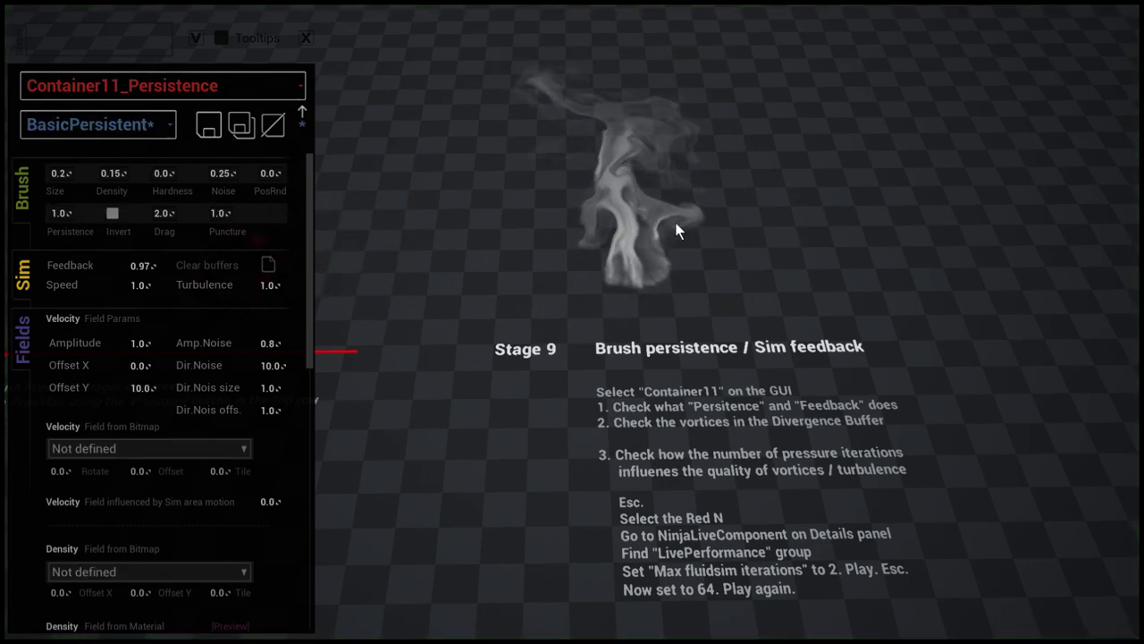
Examine the output materials available for filtering the simulation of Container11_Persistence, keeping MI_DensityBuffer_Translucent
left_click_drag(310, 288, 318, 360)
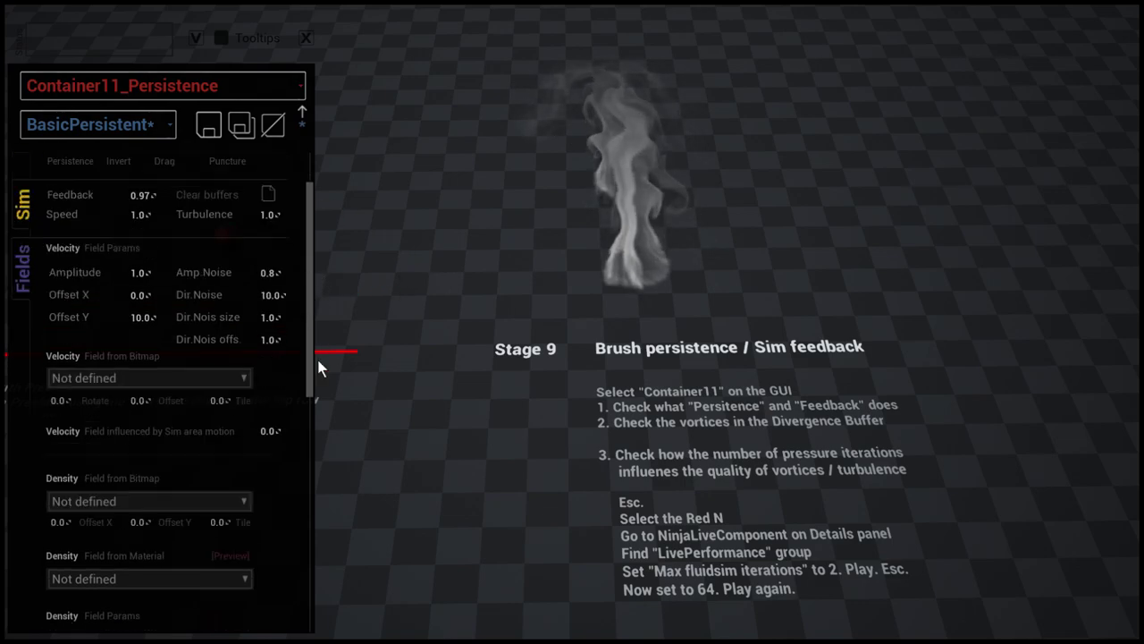
scroll(301, 455, "down", 10)
left_click(225, 419)
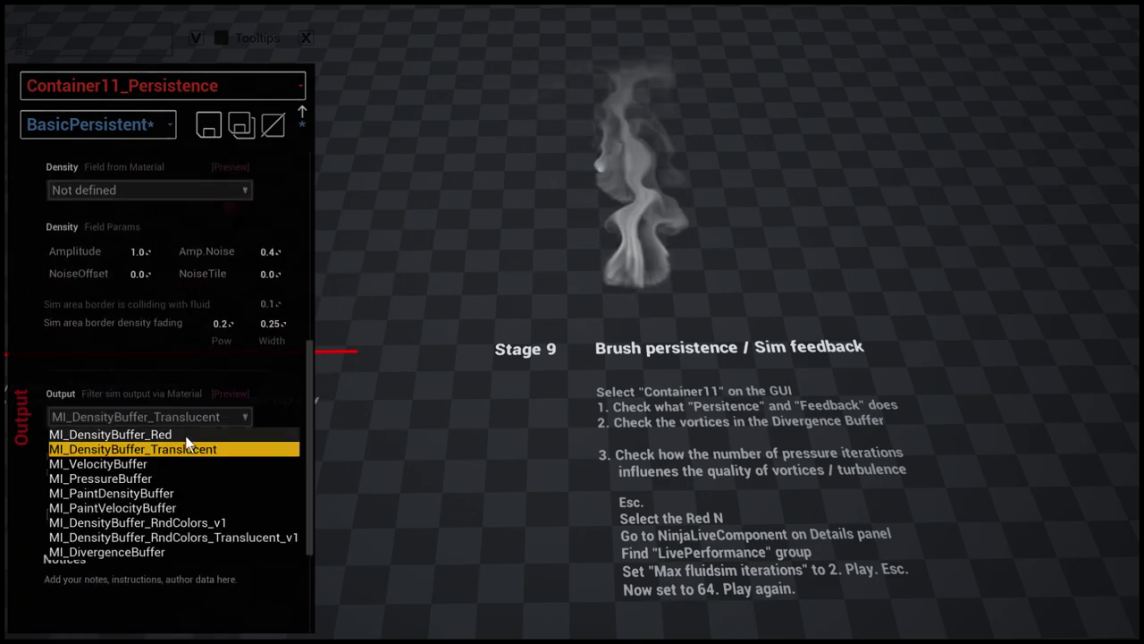
left_click(246, 417)
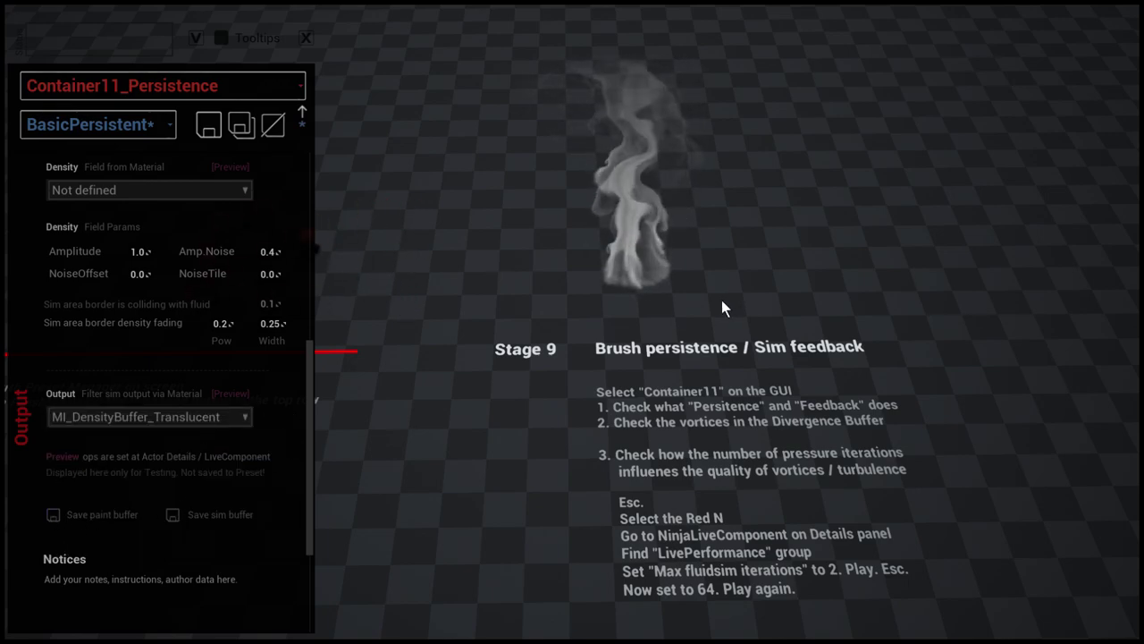
Move toward the hand-painted smoke and back to inspect its vortices, and stop playing to return to the editor
left_click(696, 224)
key("w")
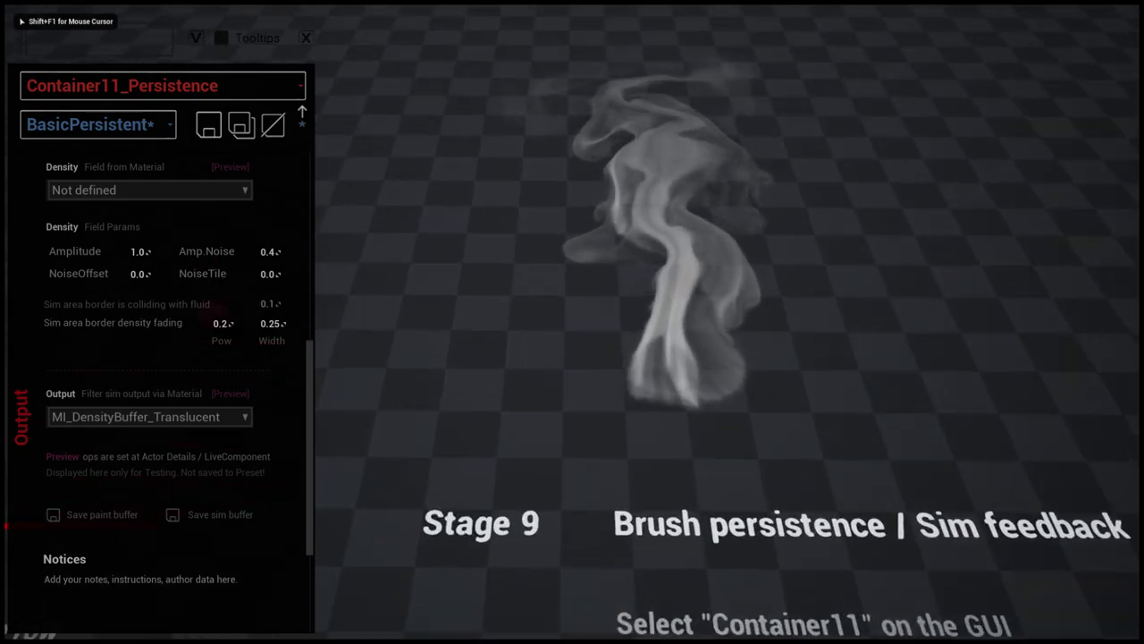
key("s")
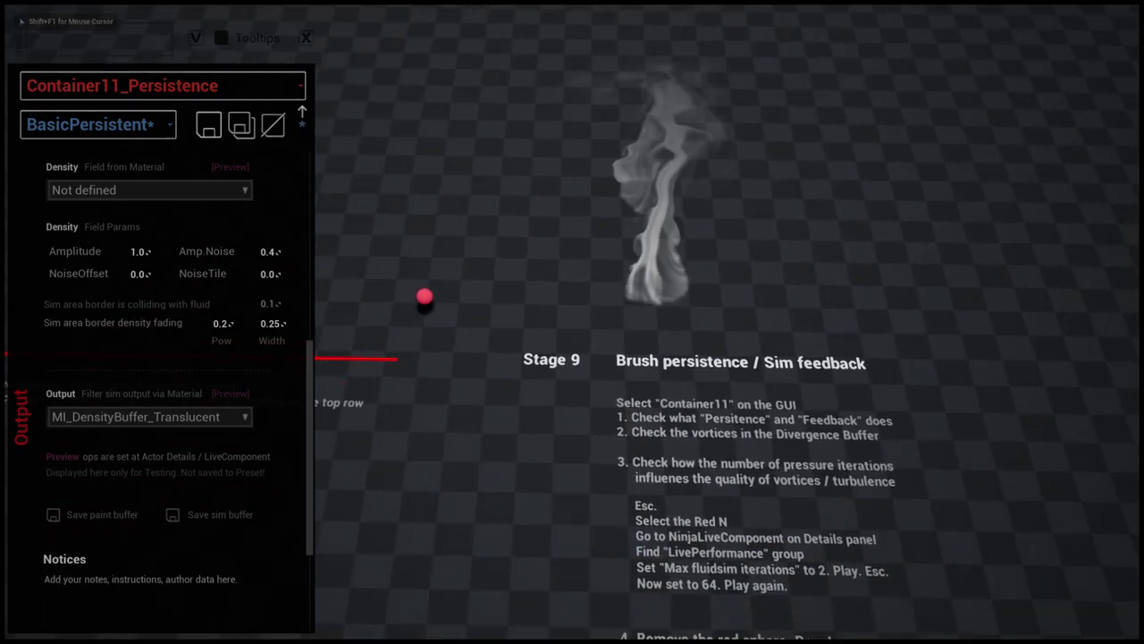
key("Escape")
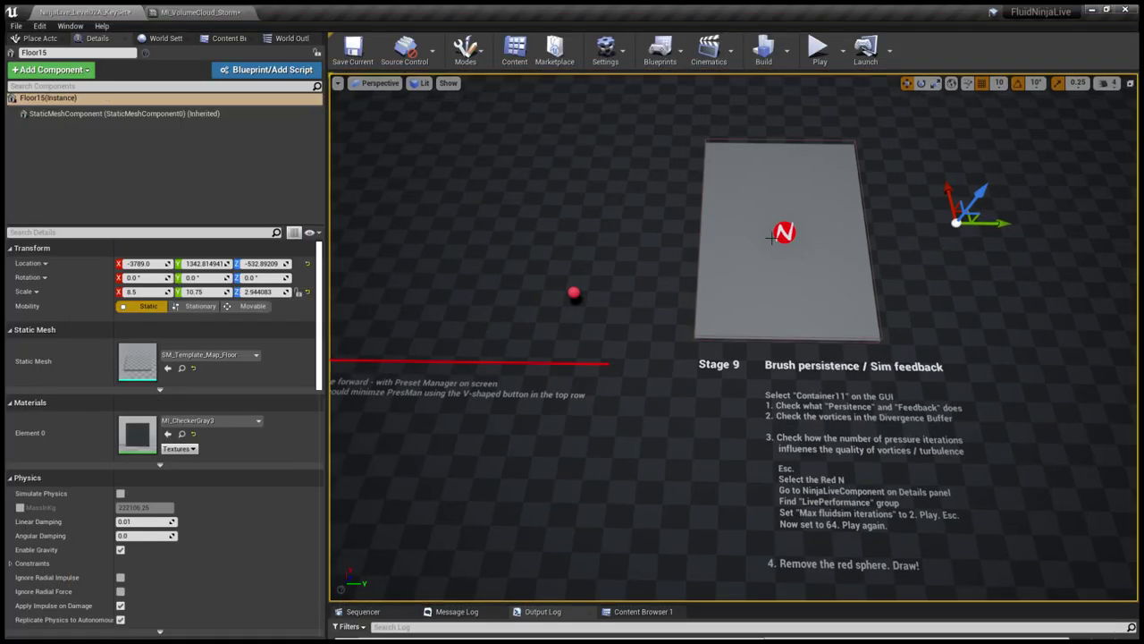
right_click_drag(726, 247, 733, 244)
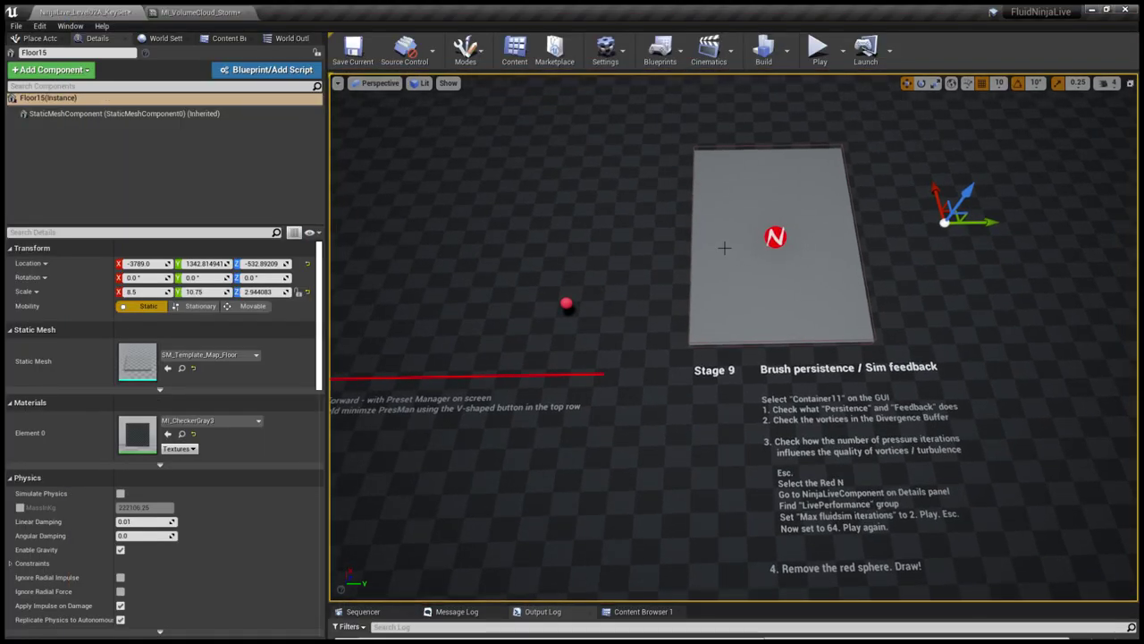